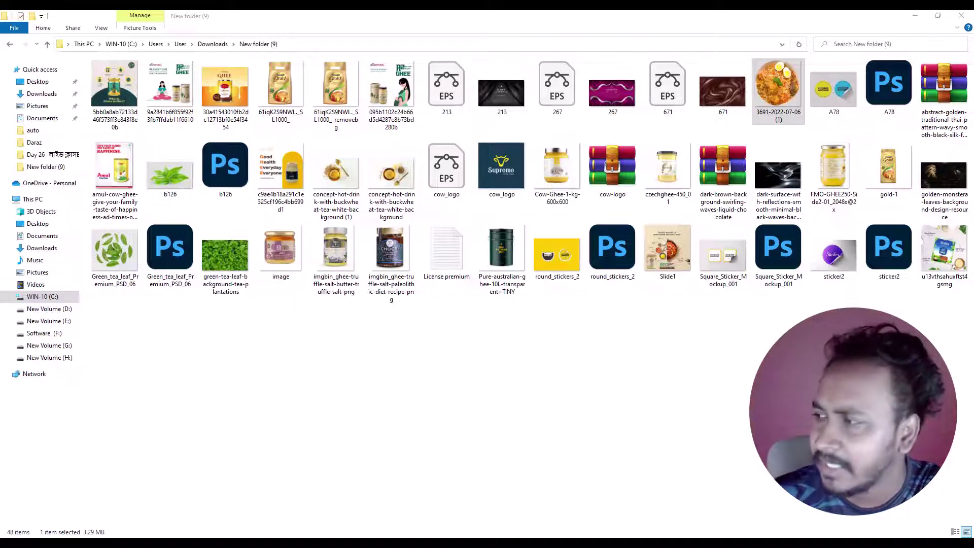
Preview the gold-1 tea pack image, then switch to the Designhob browser window.
left_click(897, 168)
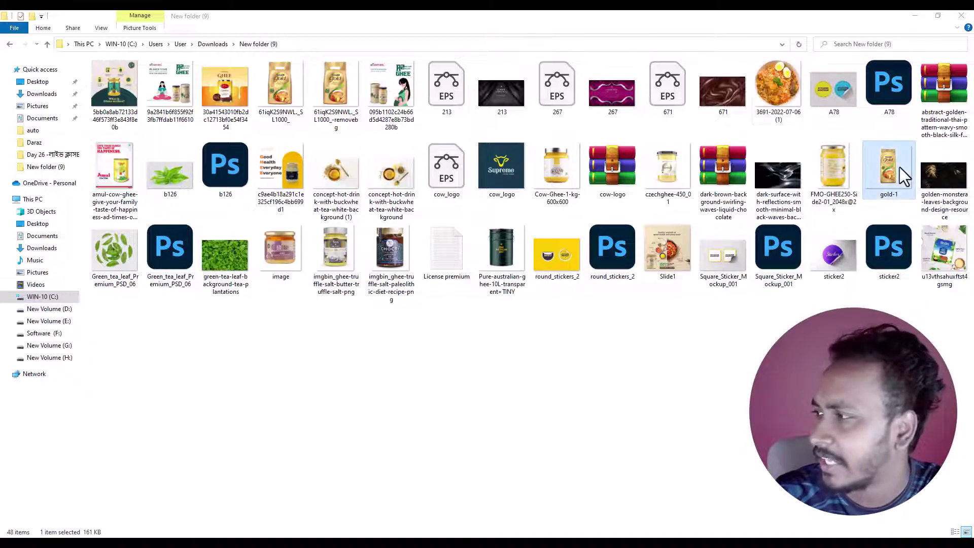
double_click(891, 199)
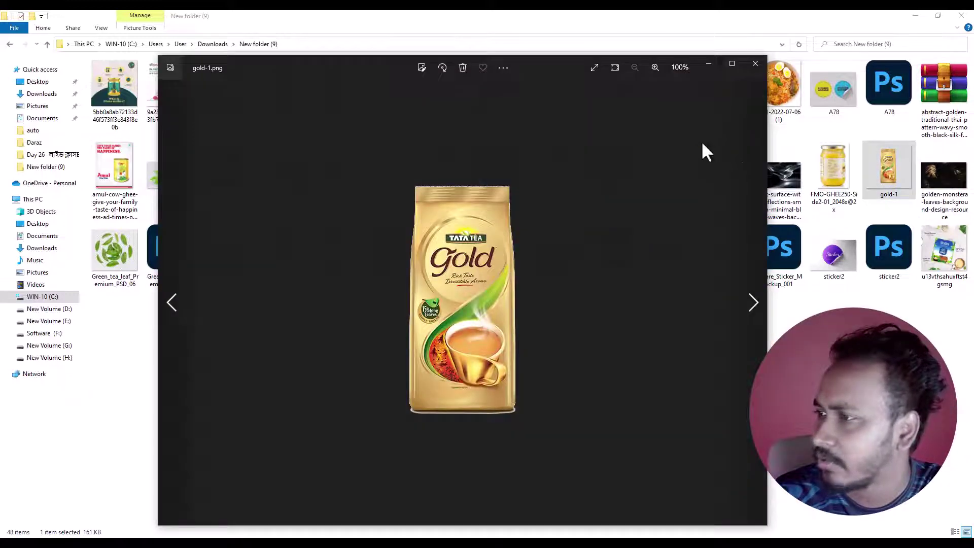
left_click(754, 65)
left_click(446, 438)
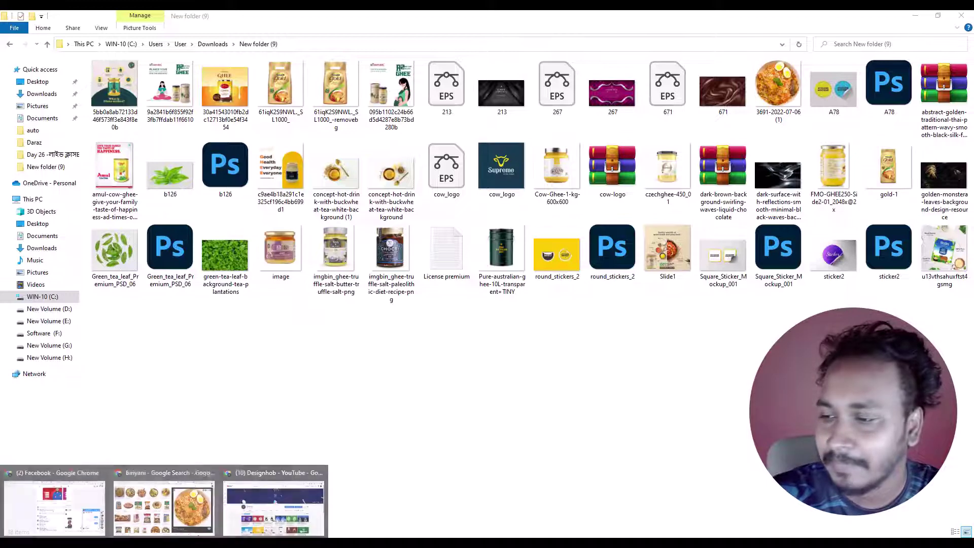
left_click(249, 499)
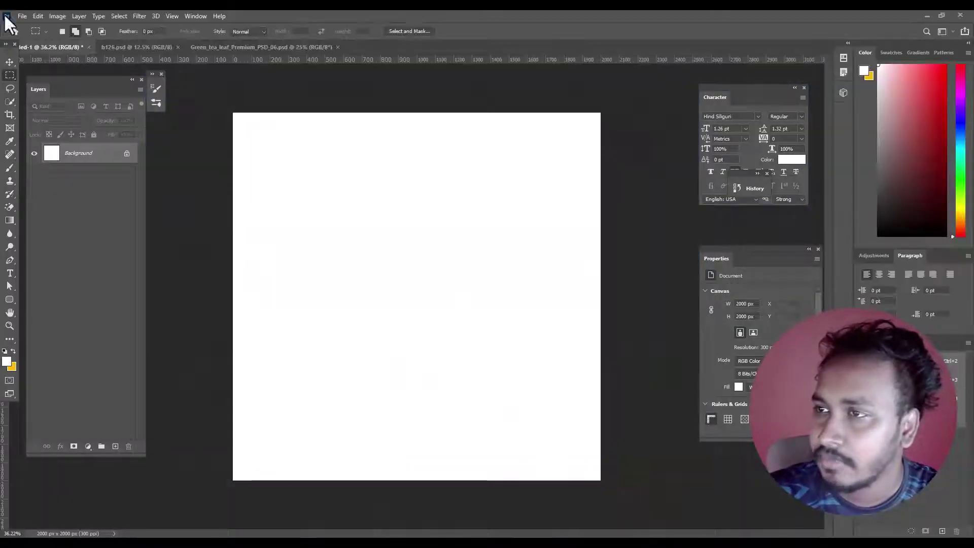
Close the b126 and Green_tea_leaf documents, leaving the blank Untitled-1 canvas.
left_click(161, 47)
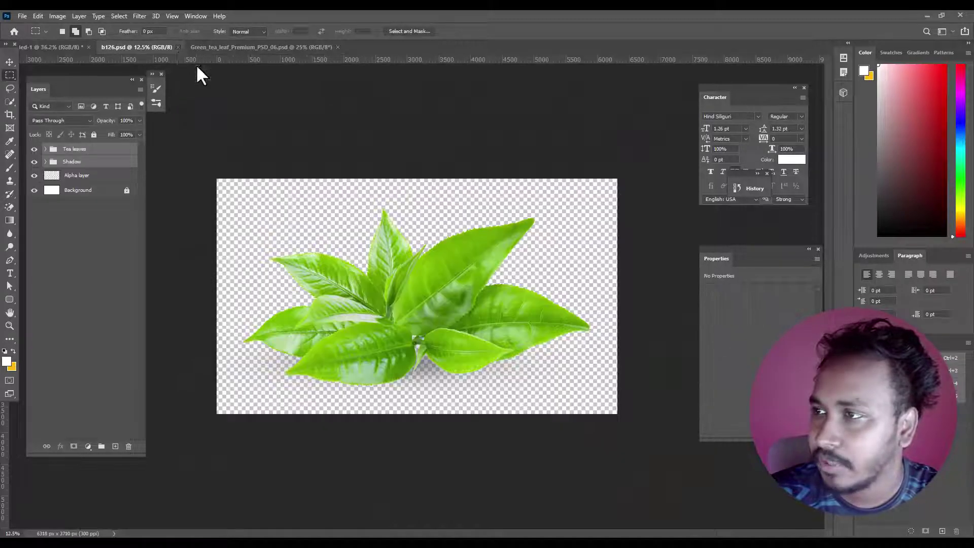
key("ctrl+w")
left_click(219, 47)
left_click(245, 48)
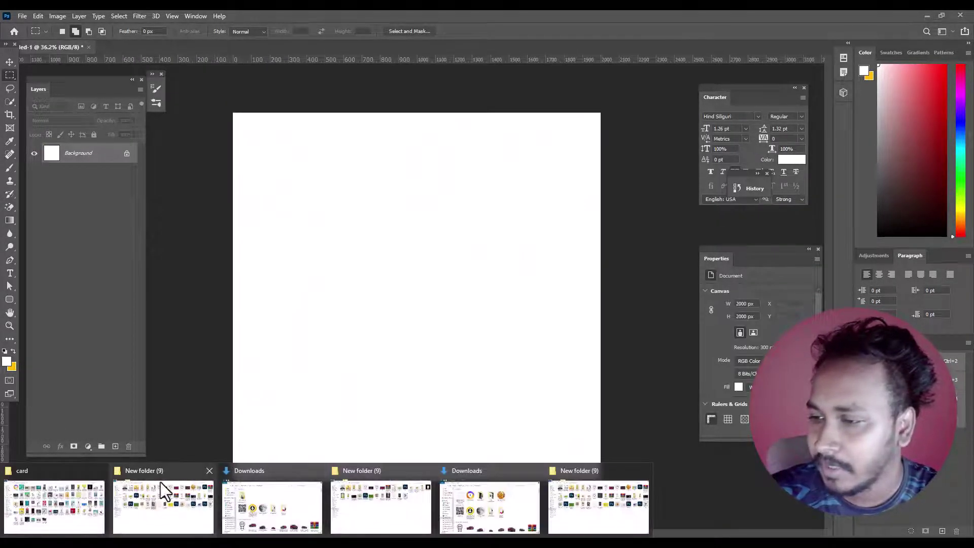
Place the imgbin_ghee CHOCTI jar image onto the Untitled-1 canvas as a smart object.
left_click(165, 495)
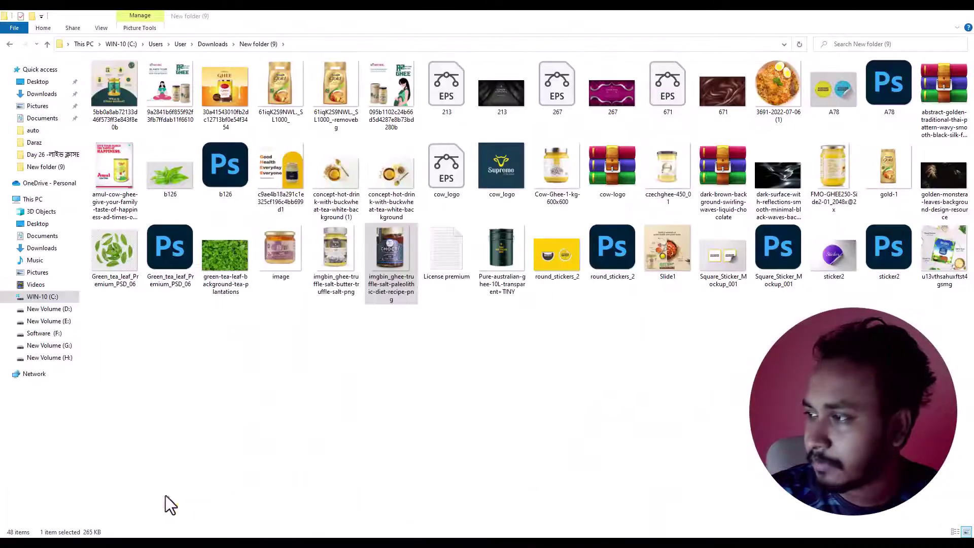
double_click(401, 258)
left_click(755, 64)
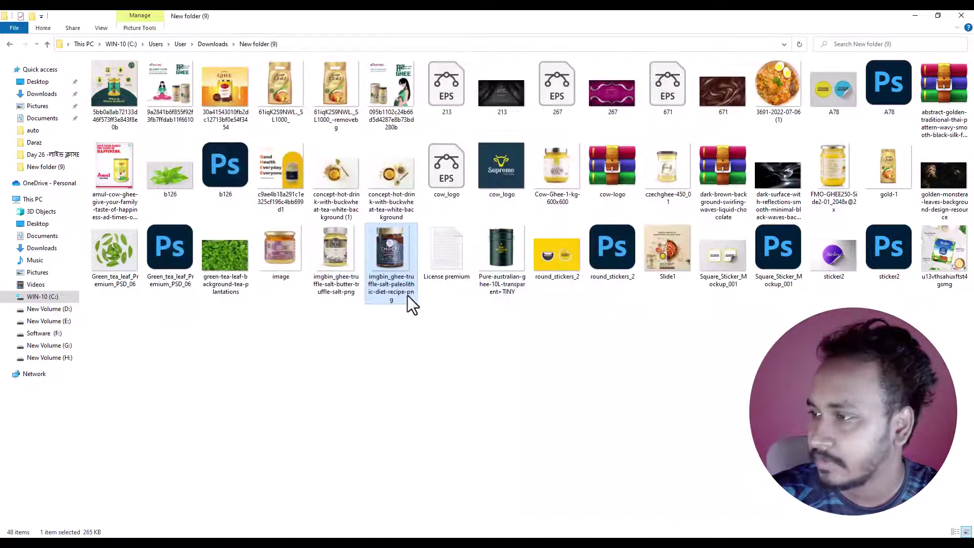
left_click(293, 533)
left_click_drag(293, 534, 443, 328)
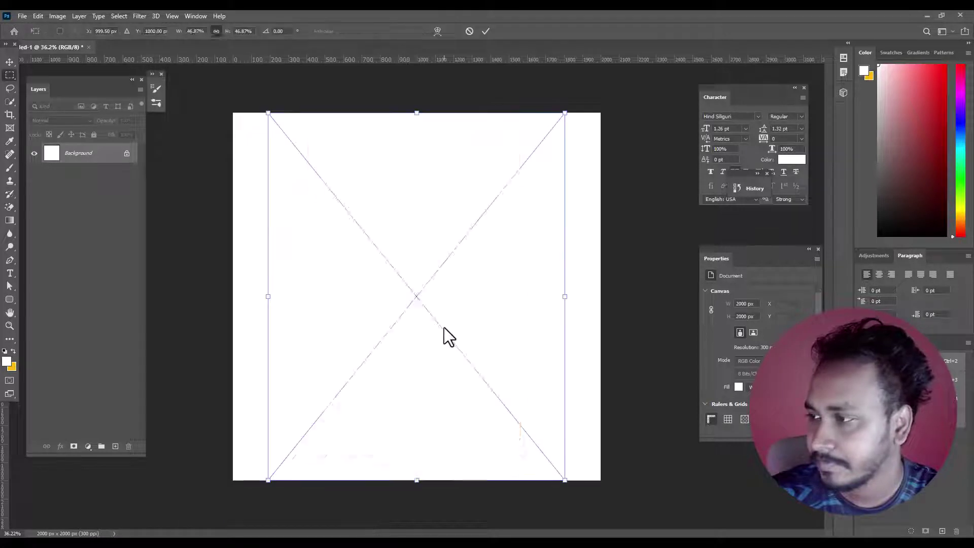
key("Return")
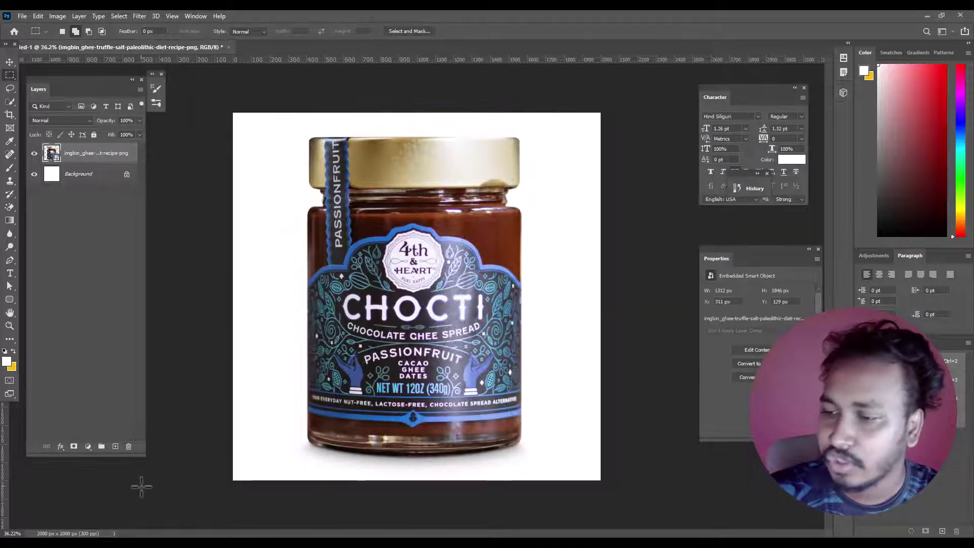
Extract the cow-logo archive into the asset folder, replacing existing files, then delete the archive.
mouse_move(175, 541)
left_click(177, 527)
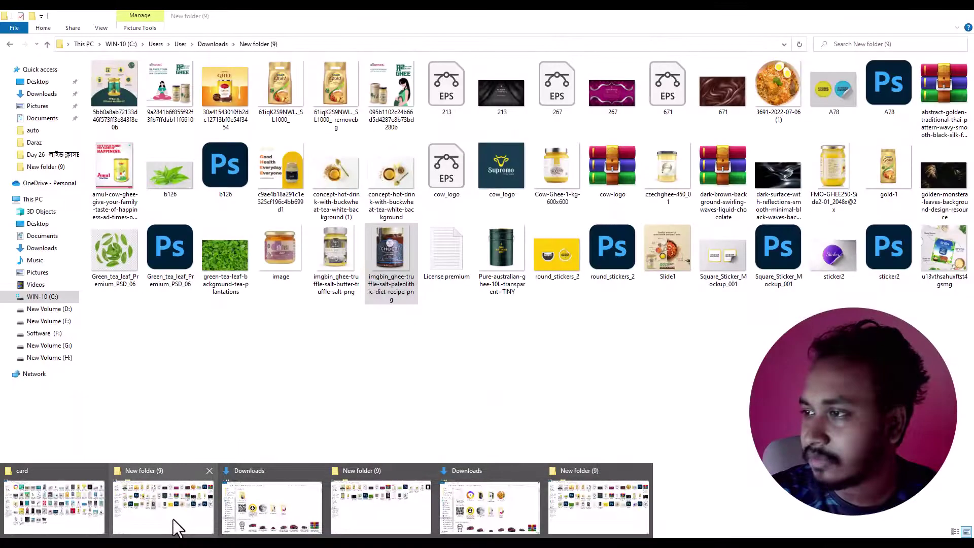
right_click(624, 170)
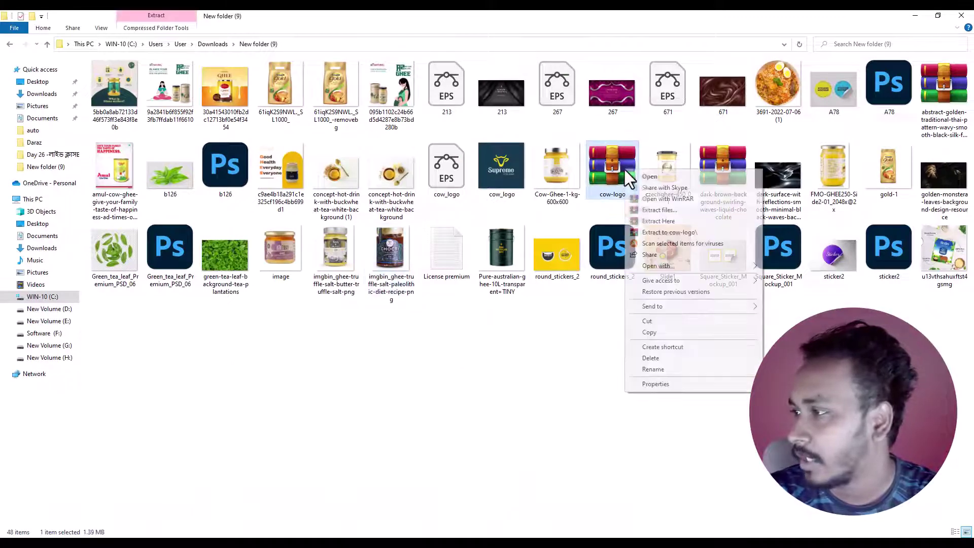
left_click(641, 233)
left_click(477, 331)
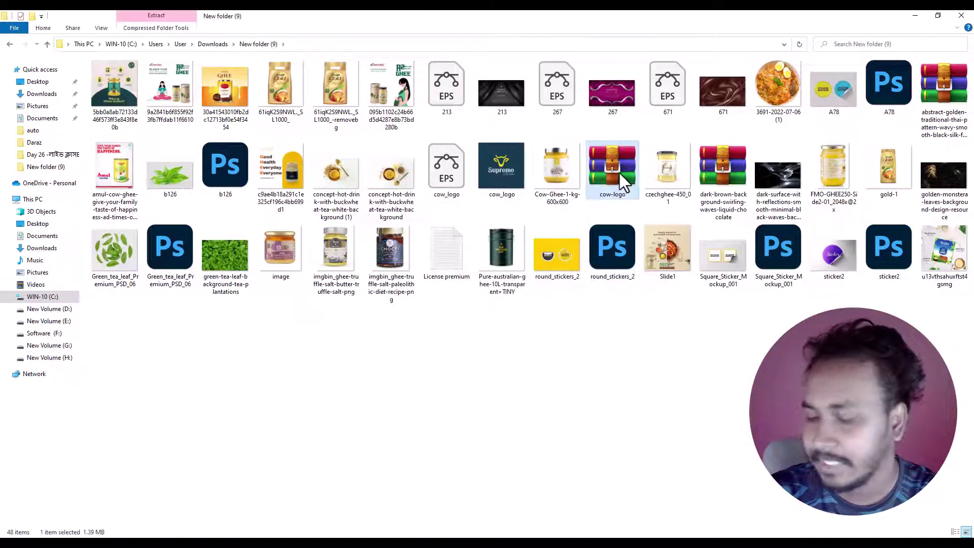
key("Delete")
Place the 671 chocolate-silk image and stretch it to fill the whole canvas.
left_click(738, 92)
left_click_drag(336, 249, 384, 495)
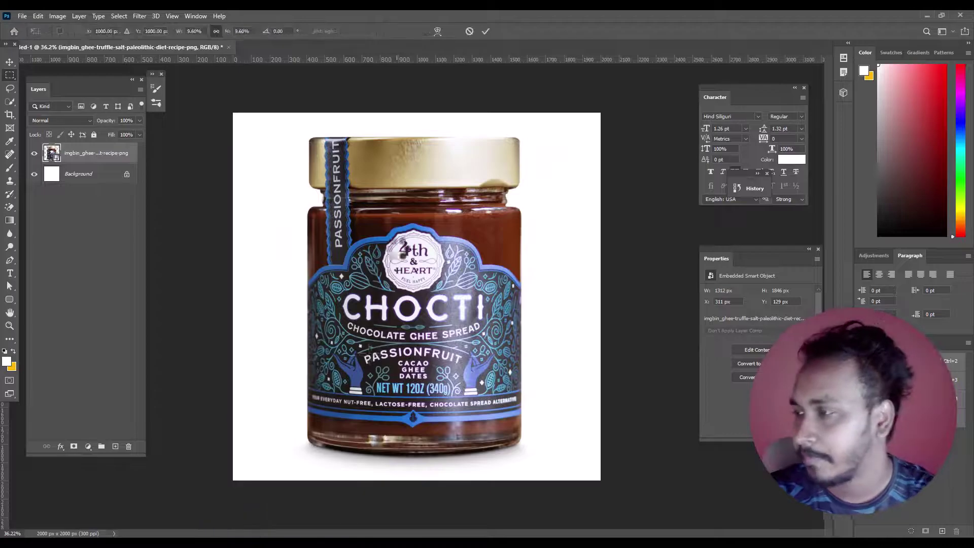
left_click_drag(417, 166, 423, 115)
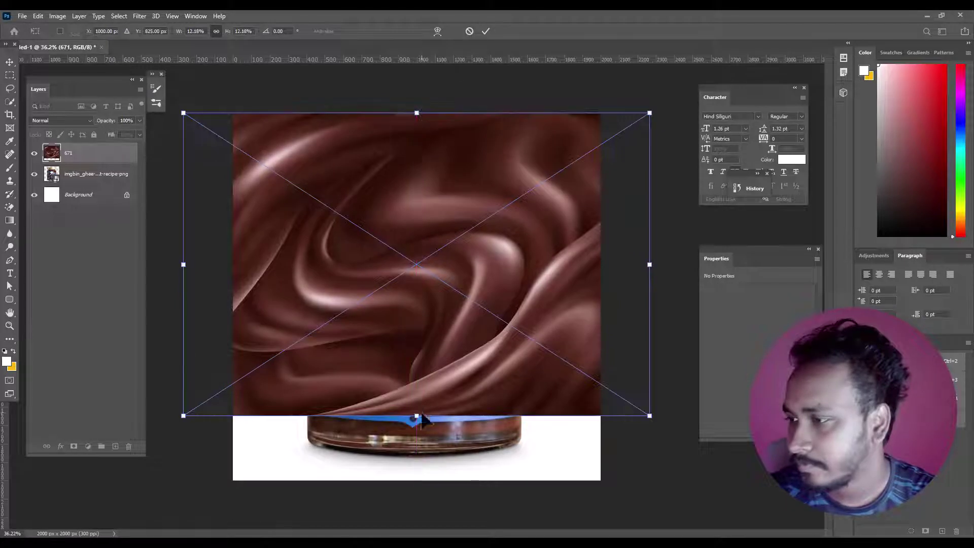
left_click_drag(417, 415, 420, 480)
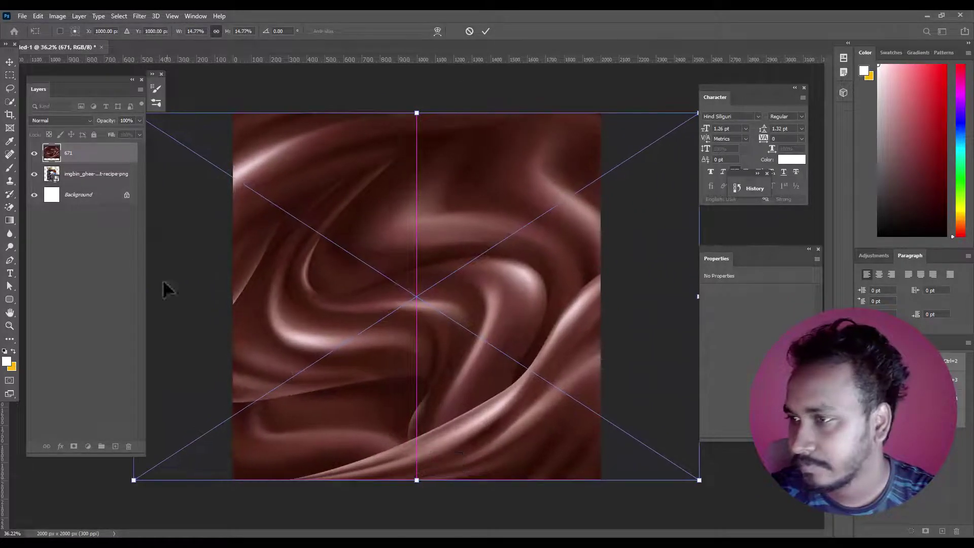
key("Return")
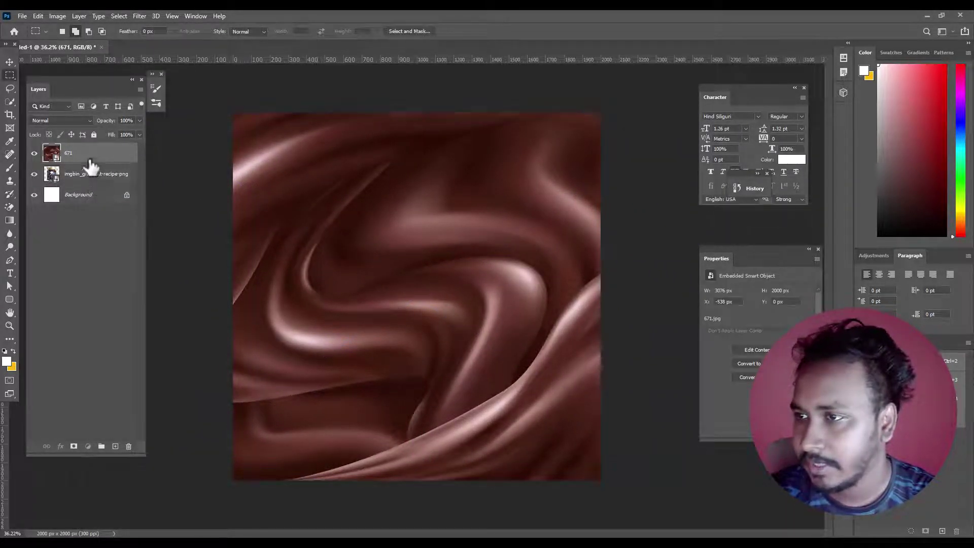
Move the jar layer above the chocolate background and scale it down near the centre.
left_click_drag(89, 174, 86, 148)
left_click(11, 61)
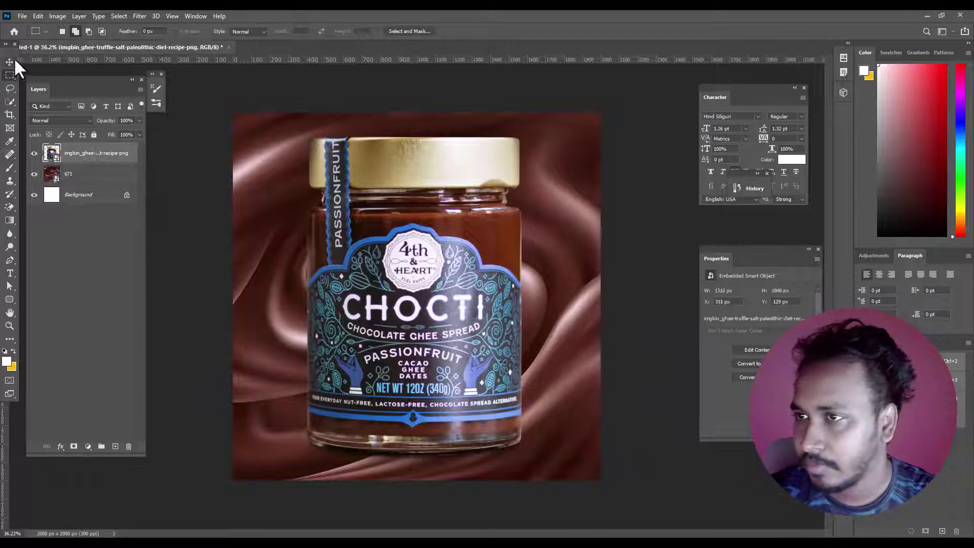
key("ctrl+t")
mouse_move(452, 159)
left_mouse_down()
mouse_move(413, 211)
mouse_move(417, 398)
mouse_move(413, 204)
left_mouse_up()
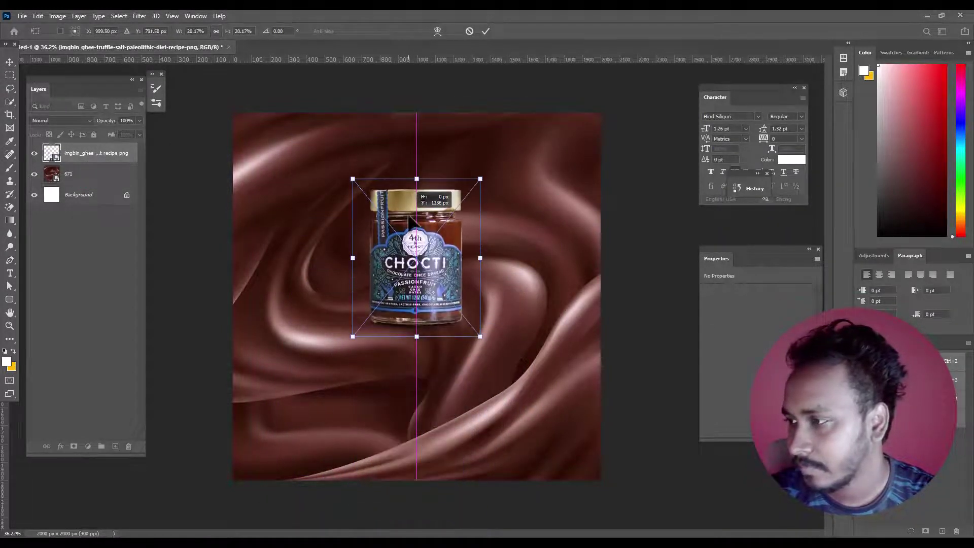
left_click_drag(416, 334, 422, 361)
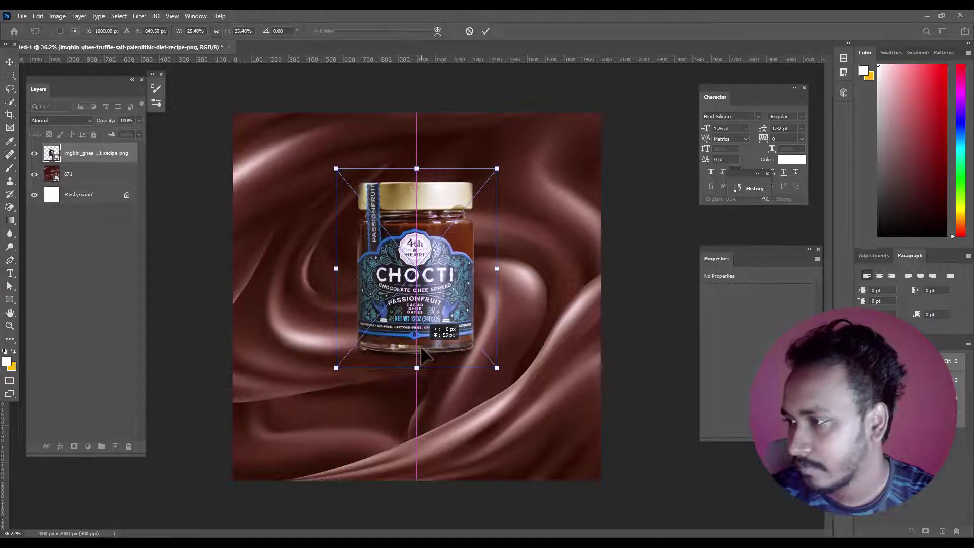
key("Return")
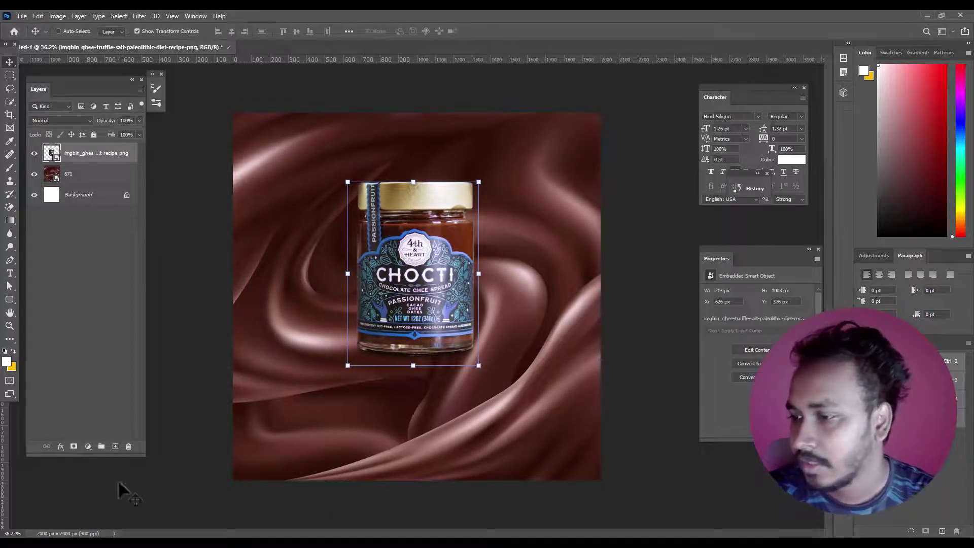
key("ctrl+t")
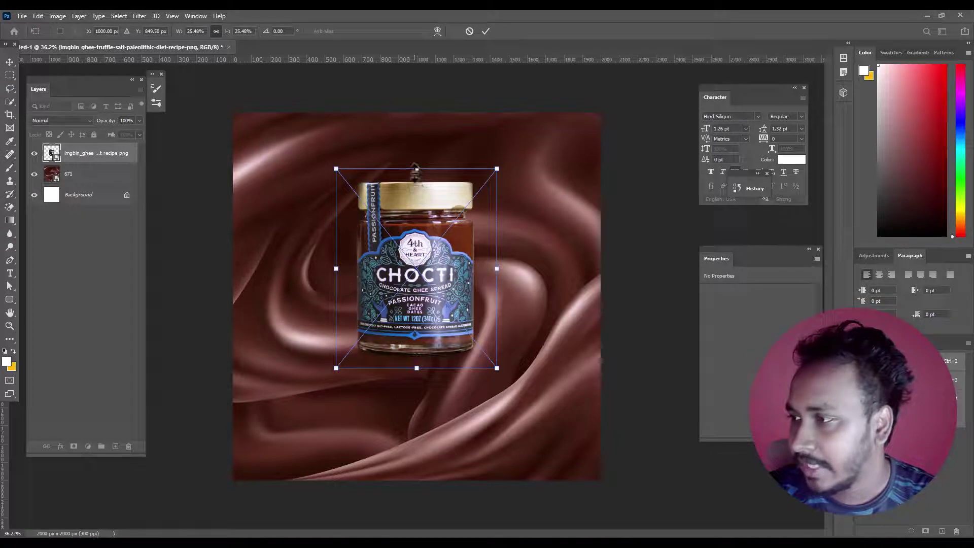
left_click_drag(417, 168, 413, 181)
Commit the jar at about 605 × 850 px near the canvas centre.
key("Return")
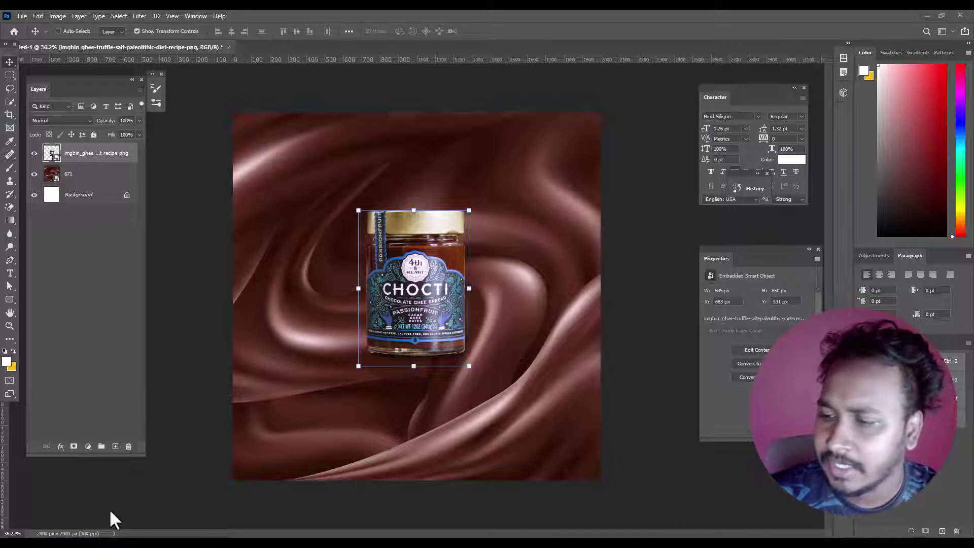
Preview the Square_Sticker_Mockup_001 image in the asset folder, then close the viewer.
left_click(169, 513)
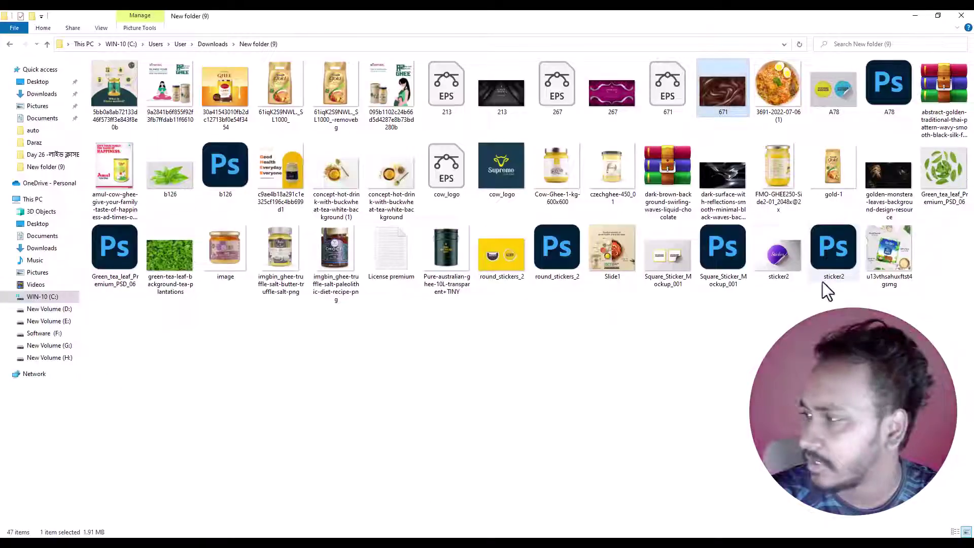
double_click(678, 253)
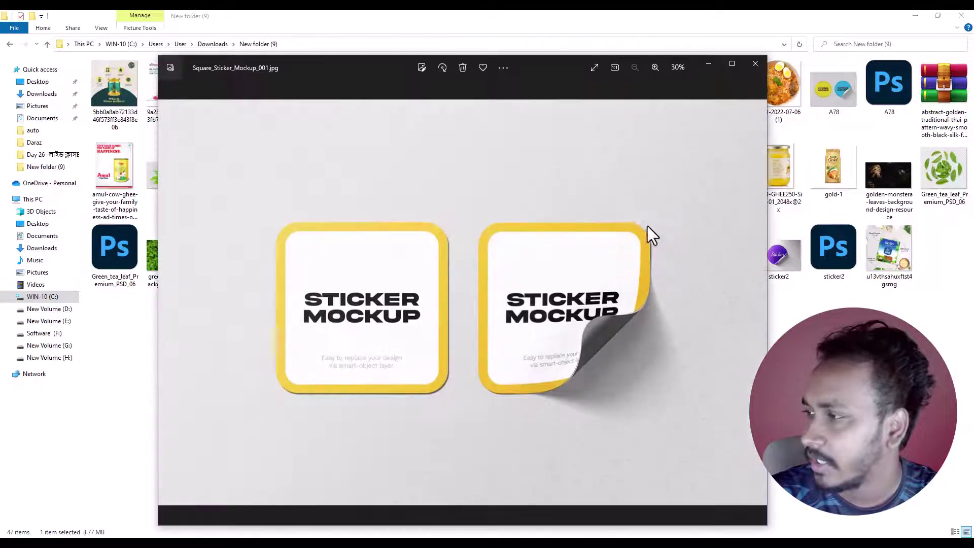
left_click(754, 65)
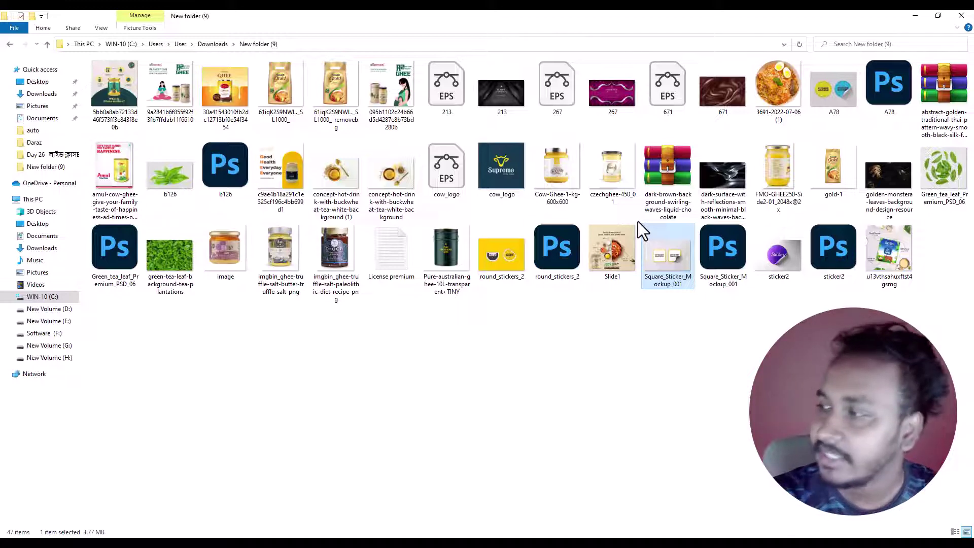
Open round_stickers_2.psd and expand its Mockup, group 1, Sticker and Back groups.
double_click(547, 248)
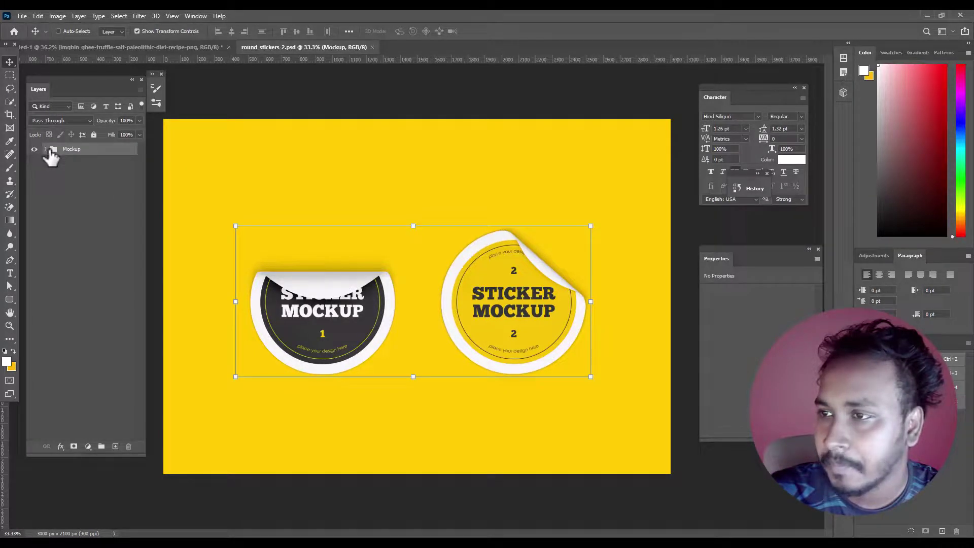
left_click(45, 150)
left_click(60, 189)
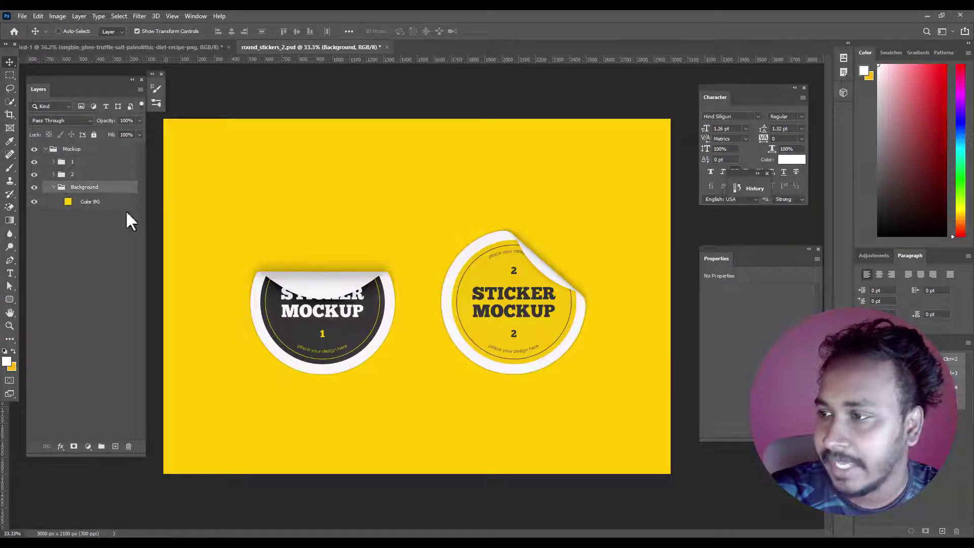
left_click(54, 162)
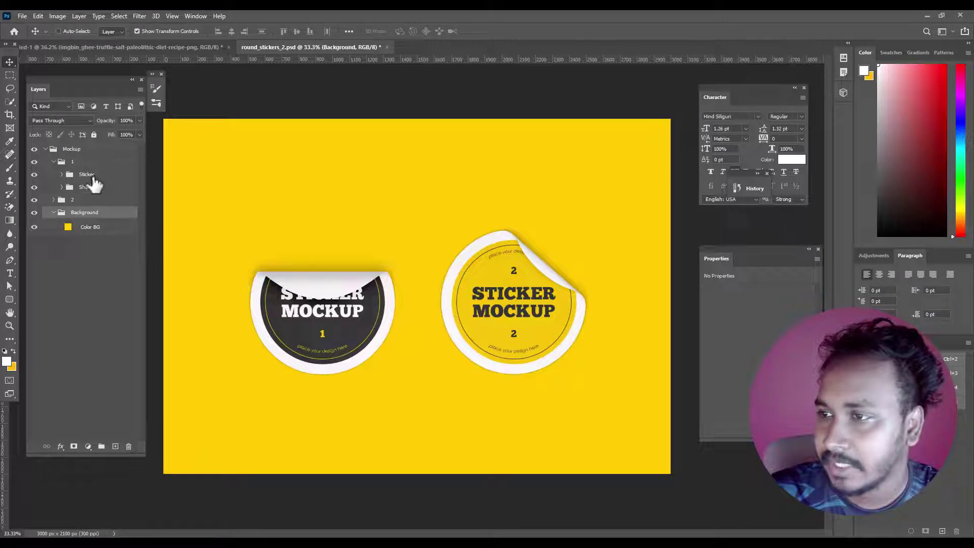
left_click(88, 175)
left_click(83, 187)
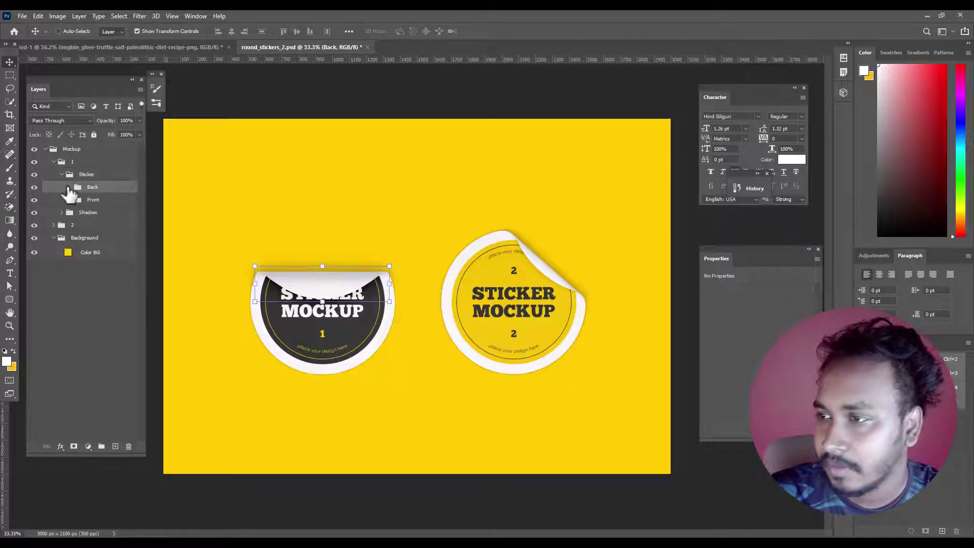
left_click(71, 187)
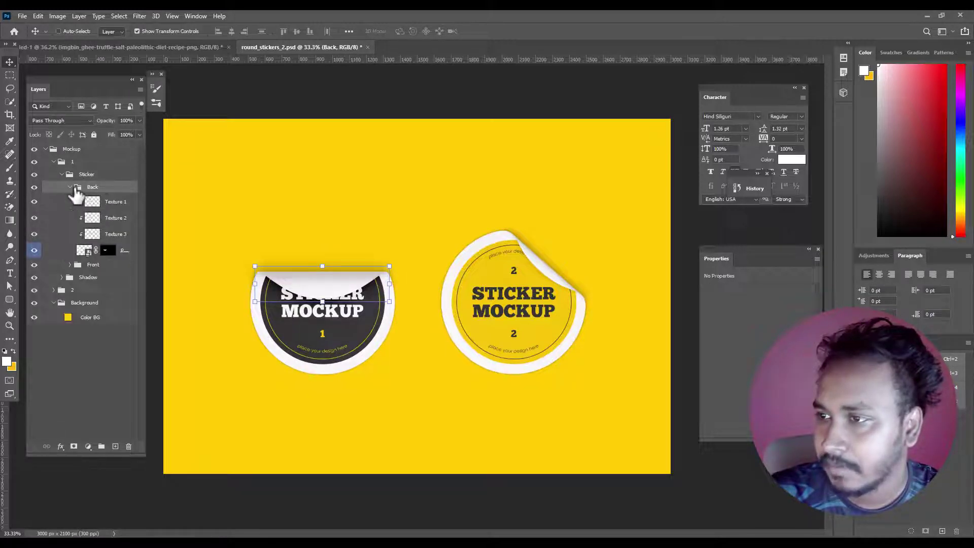
Check the sticker layers' visibility, then open the Front design as Sticker 1.psb.
left_click(34, 187)
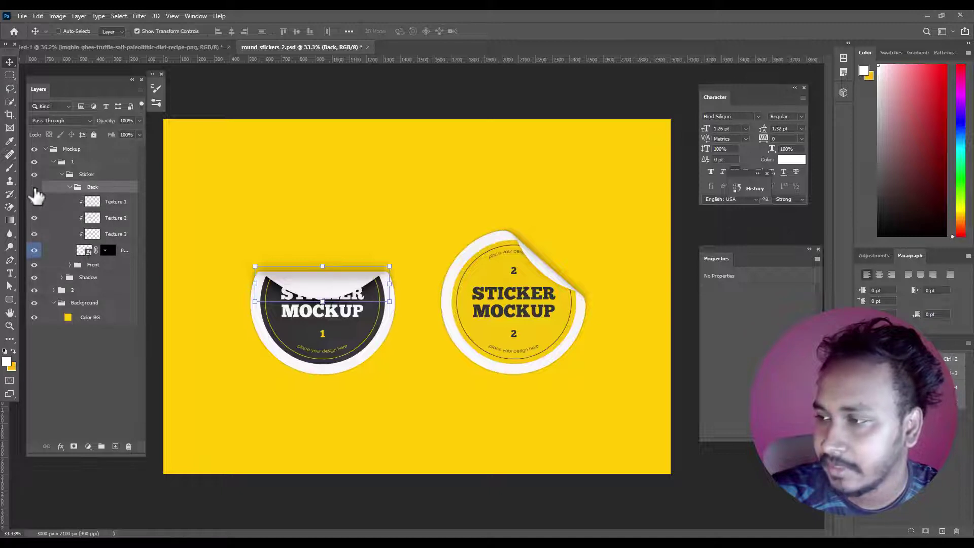
left_click(34, 187)
left_click(112, 235)
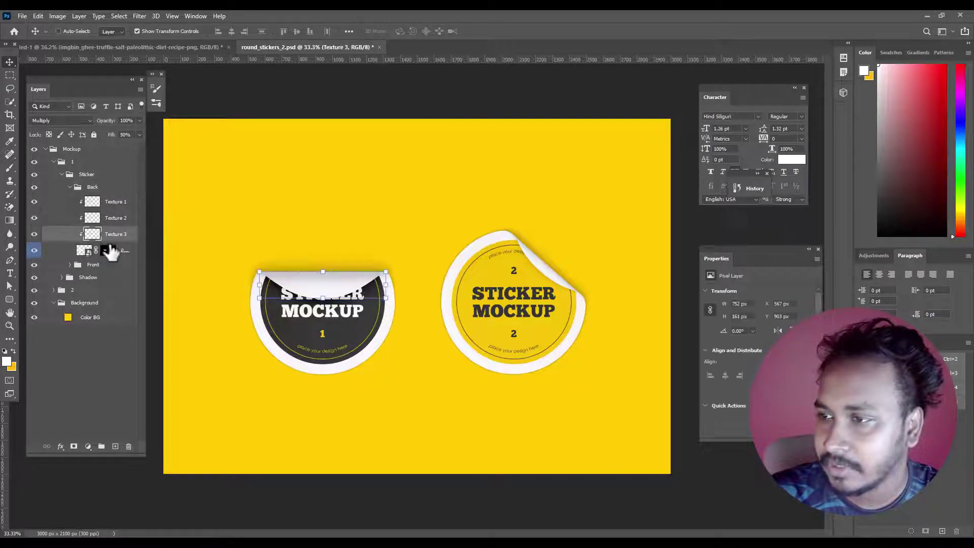
left_click(82, 251)
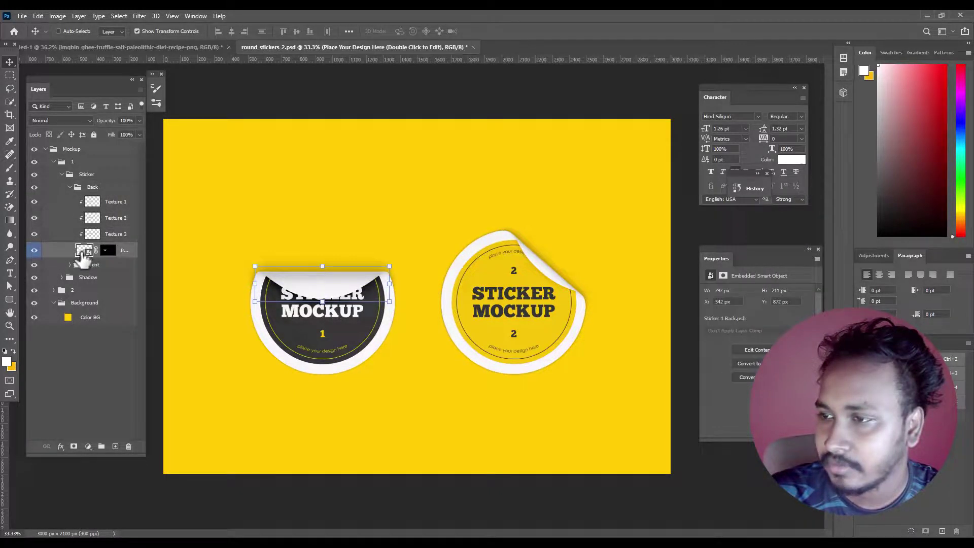
left_click(34, 250)
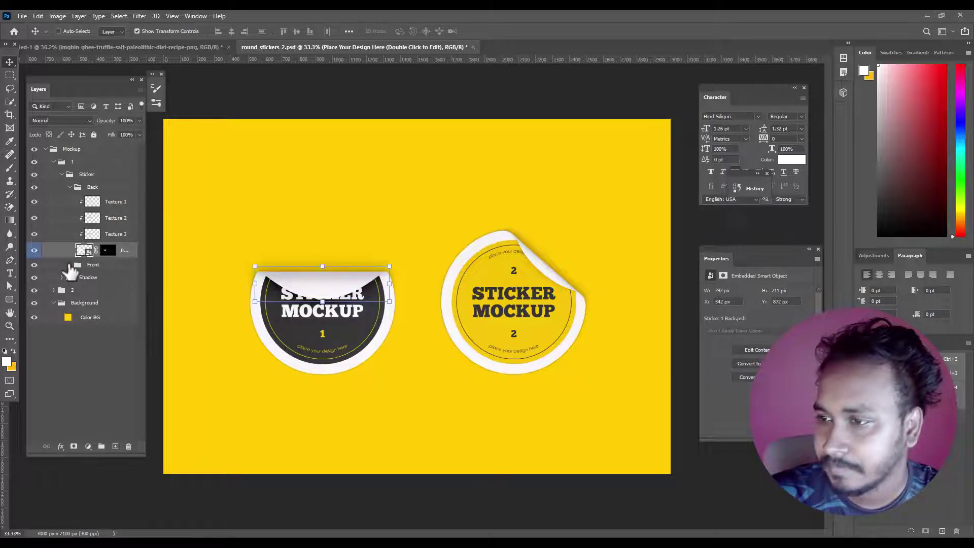
left_click(63, 264)
double_click(84, 327)
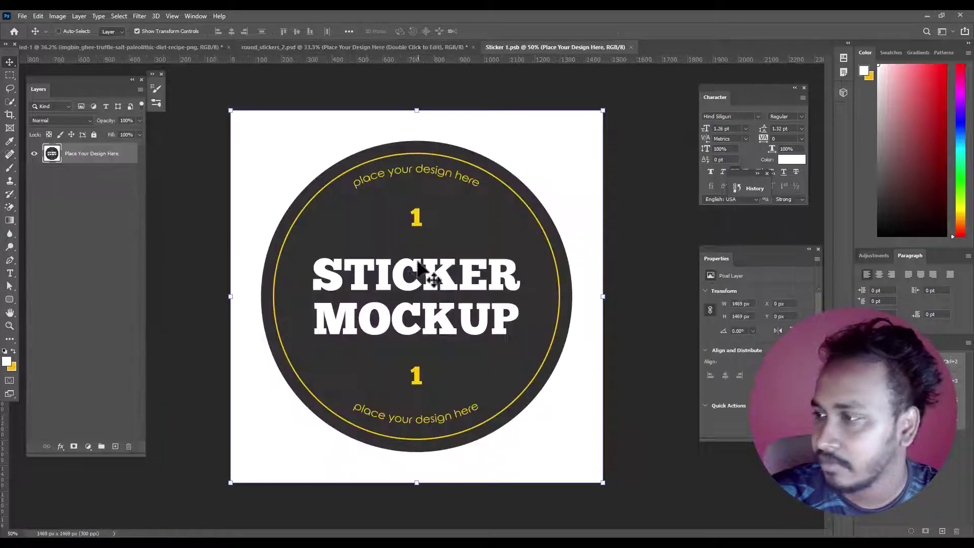
Place the biryani photo in the sticker, scaled and slightly rotated to fill the yellow ring.
left_click(927, 16)
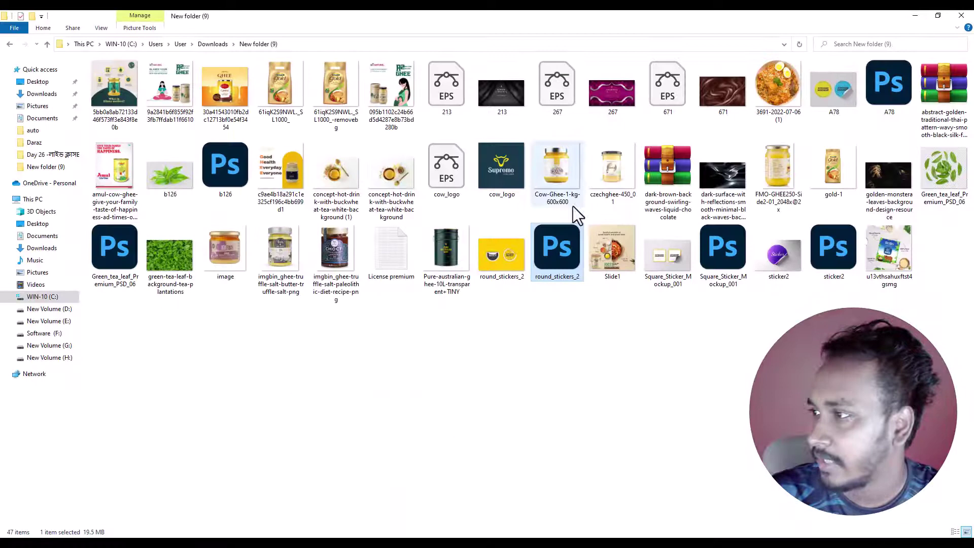
left_click(766, 325)
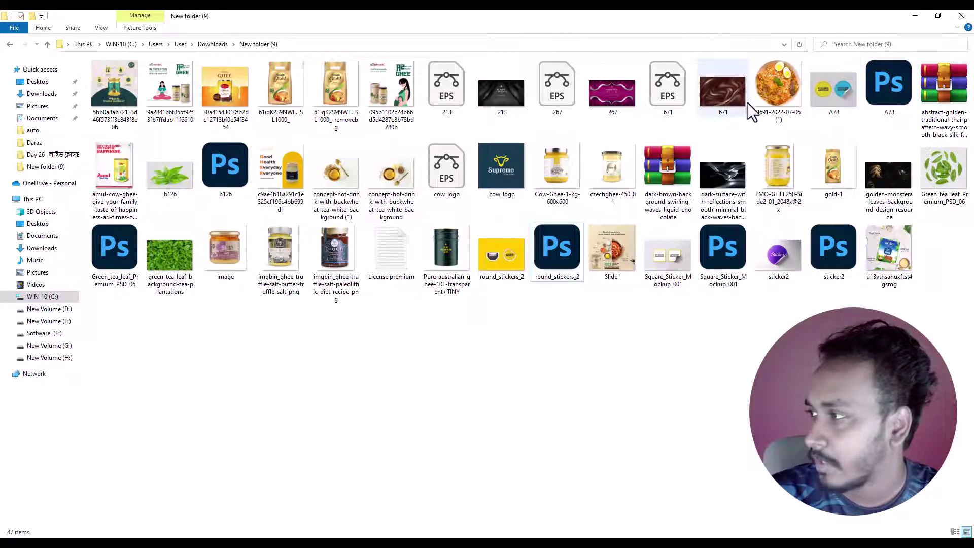
left_click_drag(776, 86, 375, 399)
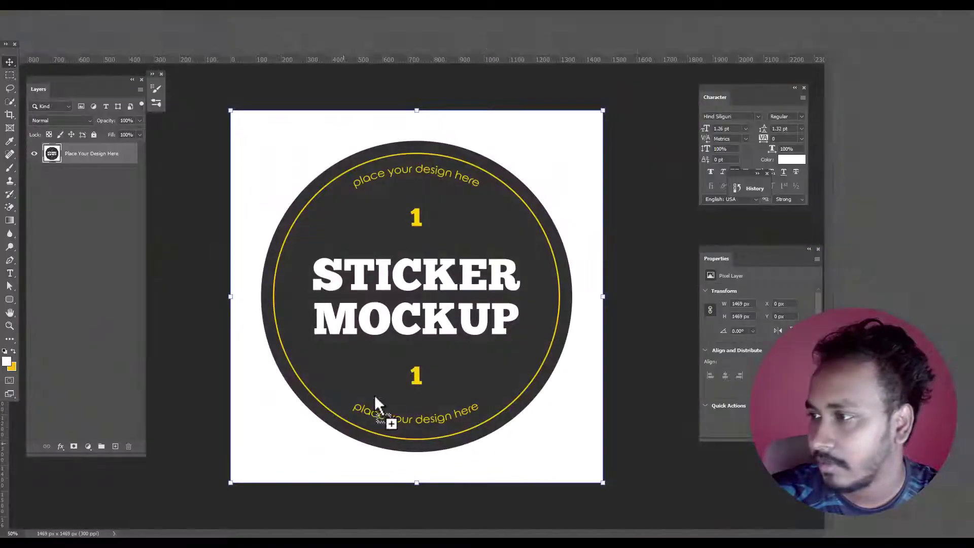
mouse_move(416, 110)
left_mouse_down()
mouse_move(403, 263)
mouse_move(403, 228)
left_mouse_up()
left_click_drag(421, 404, 421, 287)
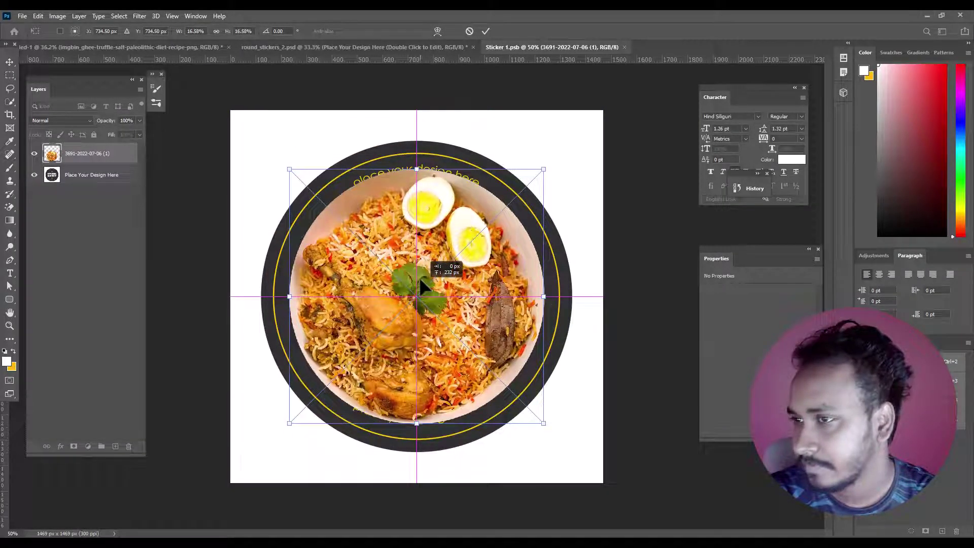
left_click_drag(416, 169, 416, 161)
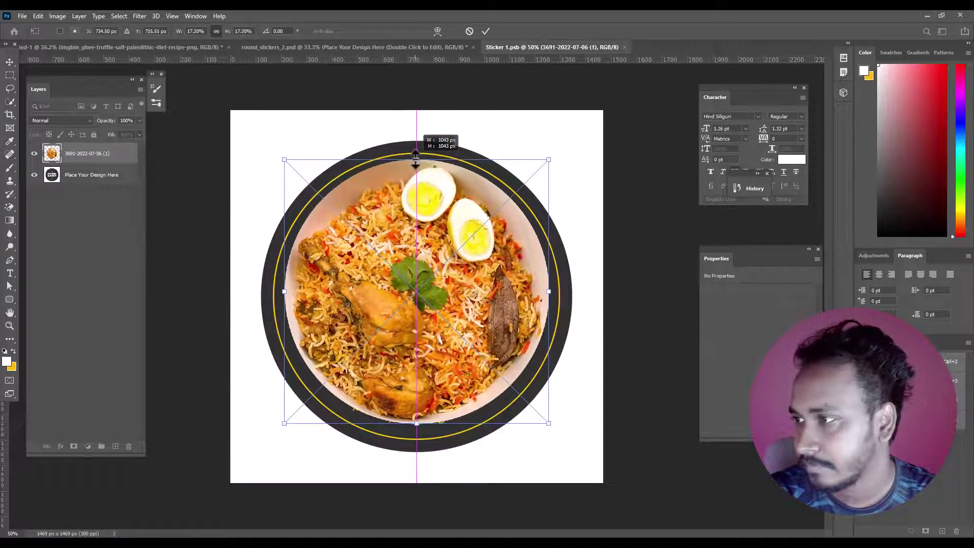
left_click_drag(420, 424, 421, 431)
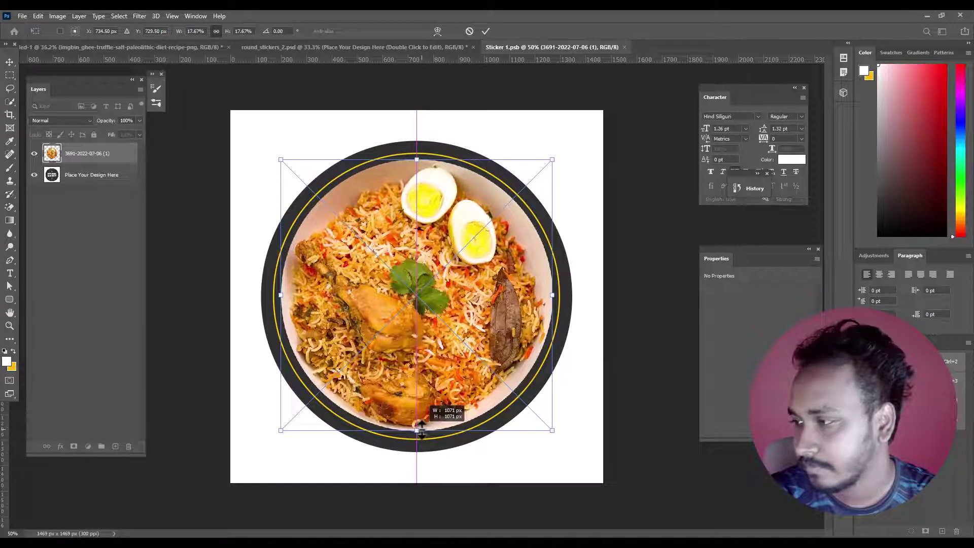
left_click_drag(577, 188, 531, 146)
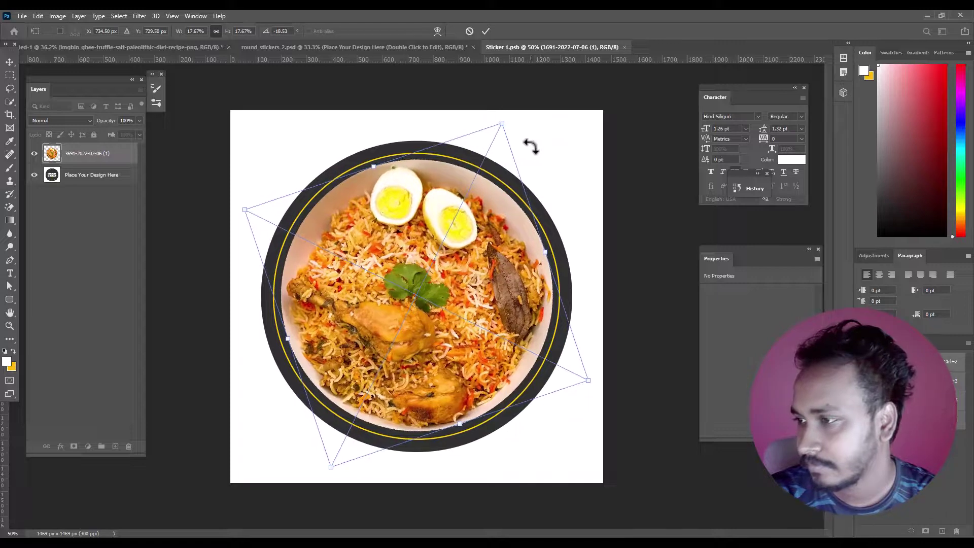
key("Escape")
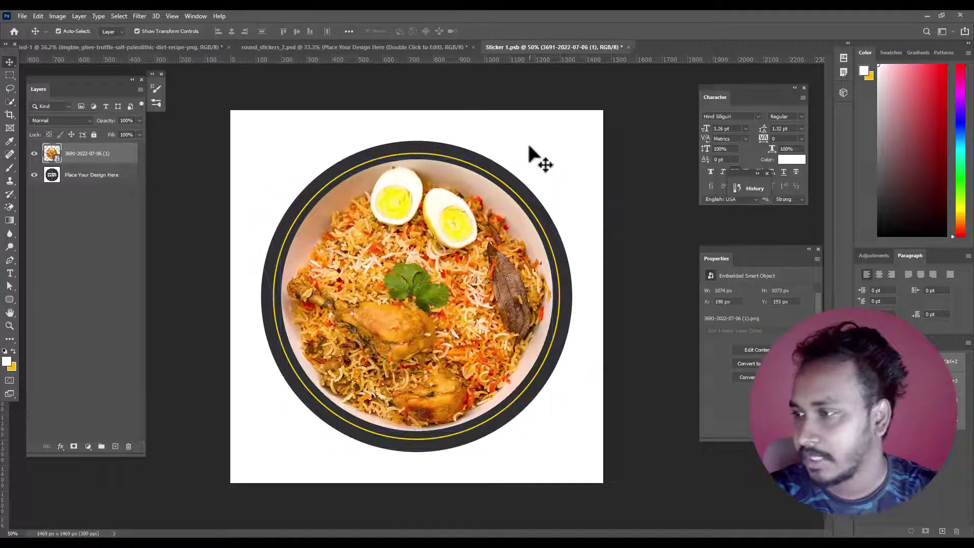
Centre the biryani photo vertically, save Sticker 1.psb, and close it.
left_click(296, 30)
key("ctrl+d")
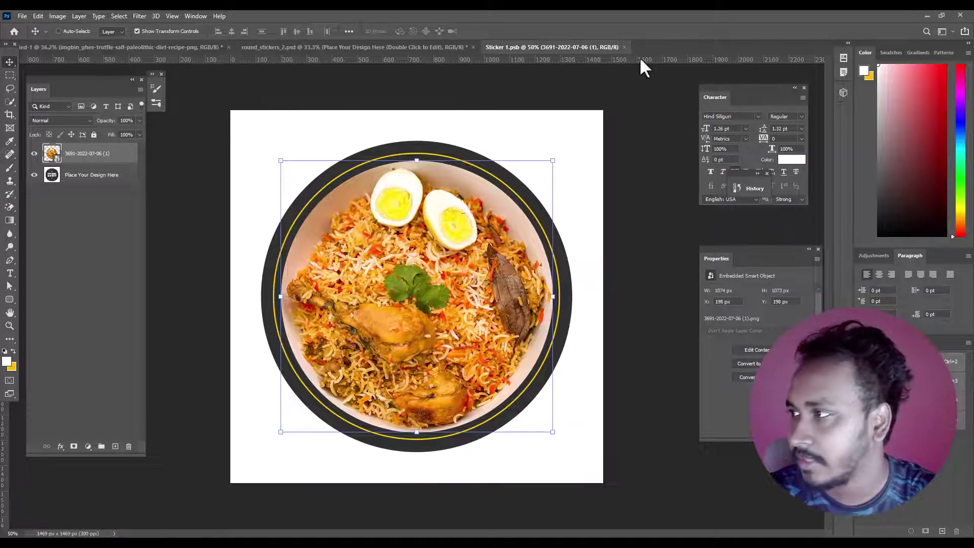
key("ctrl+s")
left_click(625, 46)
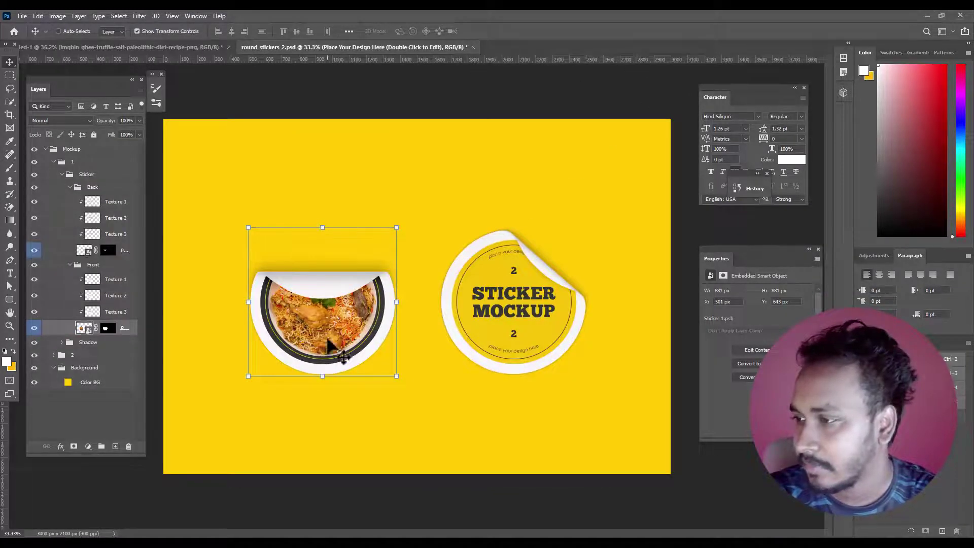
Drag sticker group 1 from round_stickers_2 into the poster, just below the ghee jar.
scroll(327, 348, "up", 2)
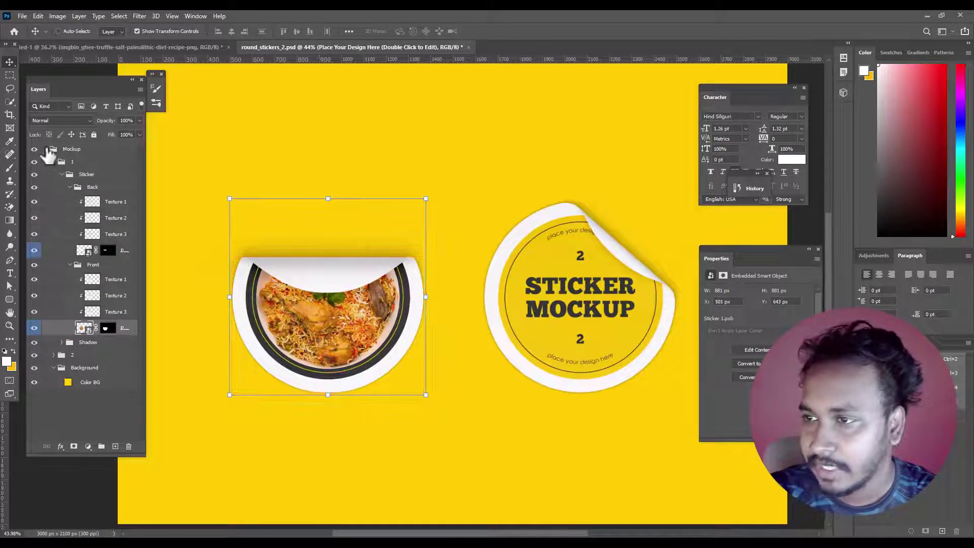
left_click(48, 150)
left_click(53, 162)
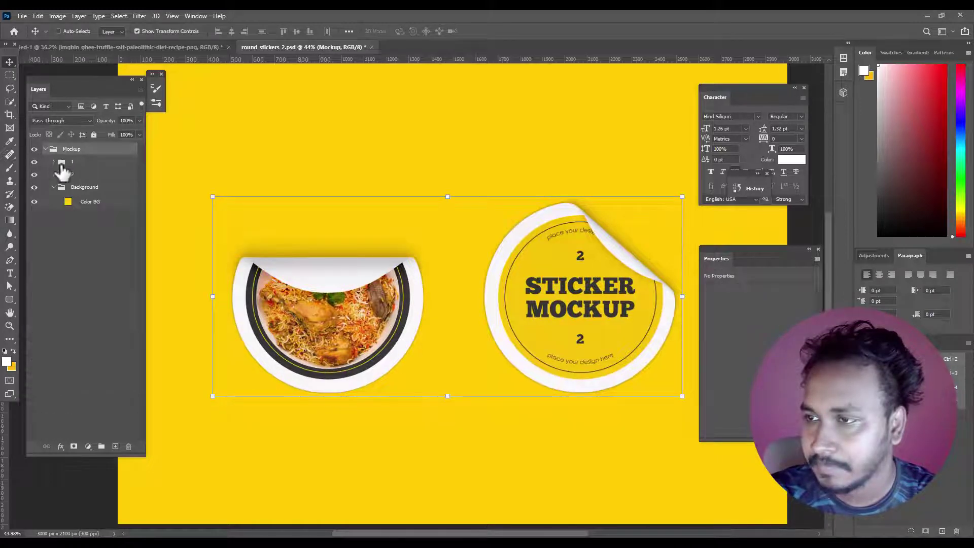
mouse_move(287, 318)
left_mouse_down()
mouse_move(193, 121)
mouse_move(415, 302)
mouse_move(446, 355)
mouse_move(431, 328)
mouse_move(413, 343)
left_mouse_up()
scroll(426, 325, "up", 1)
Select the poster's Background layer and switch to the Downloads folder in File Explorer.
key("m")
scroll(409, 312, "down", 3)
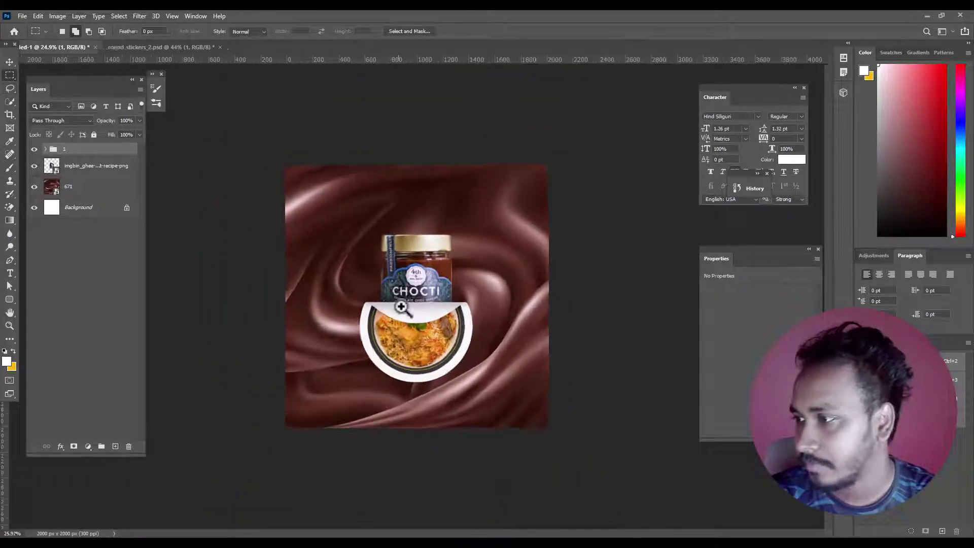
scroll(408, 312, "up", 2)
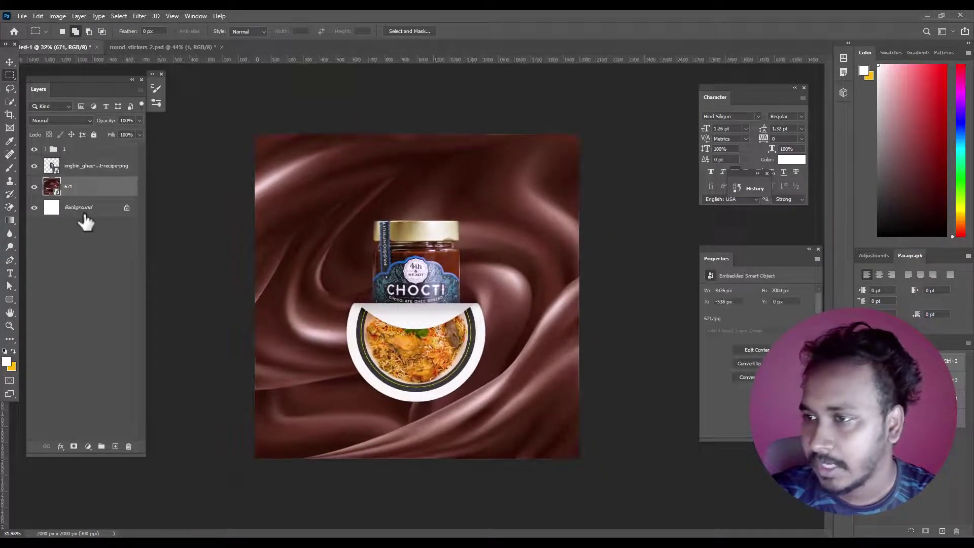
left_click(81, 209)
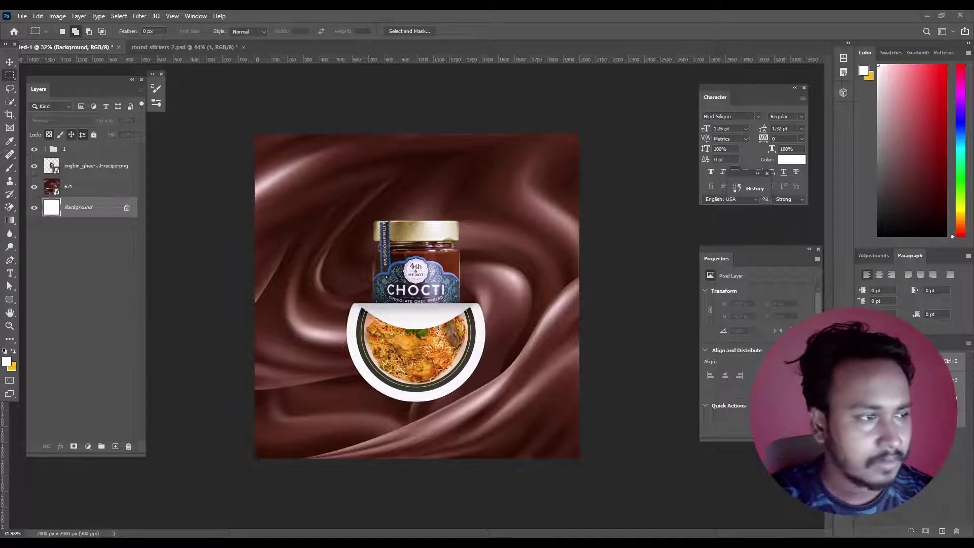
key("alt+Tab")
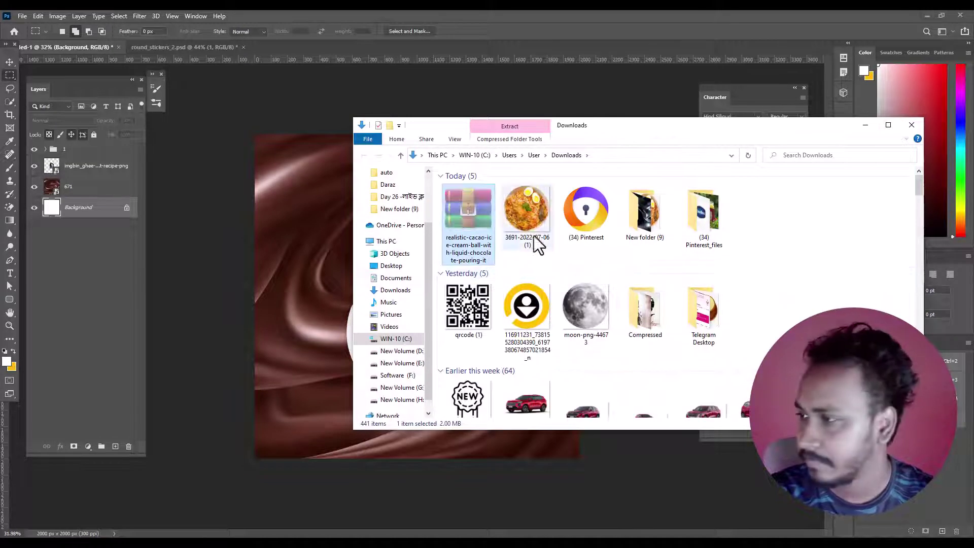
Move the 3691 biryani photo into New folder (9), replacing it, and paste the cacao archive there.
left_click_drag(530, 223, 642, 215)
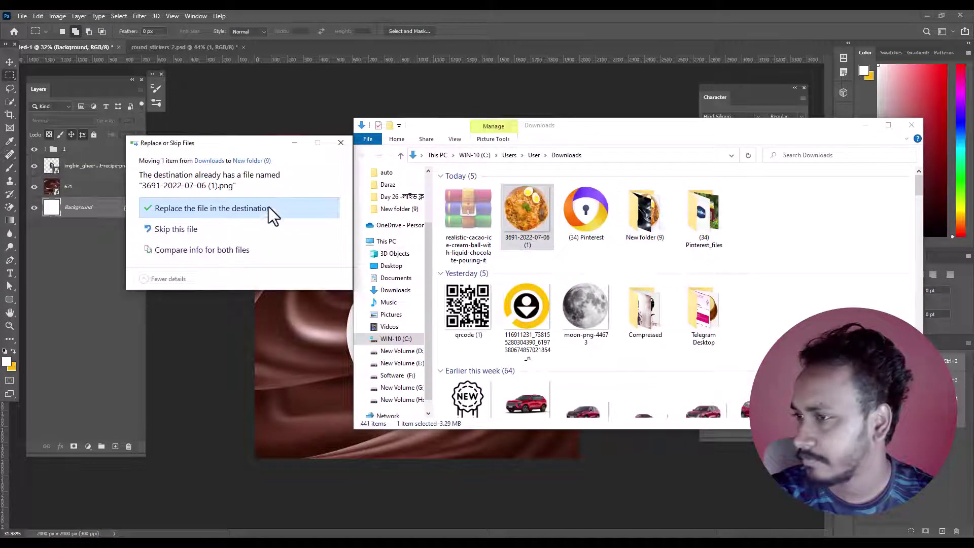
left_click(269, 208)
double_click(584, 210)
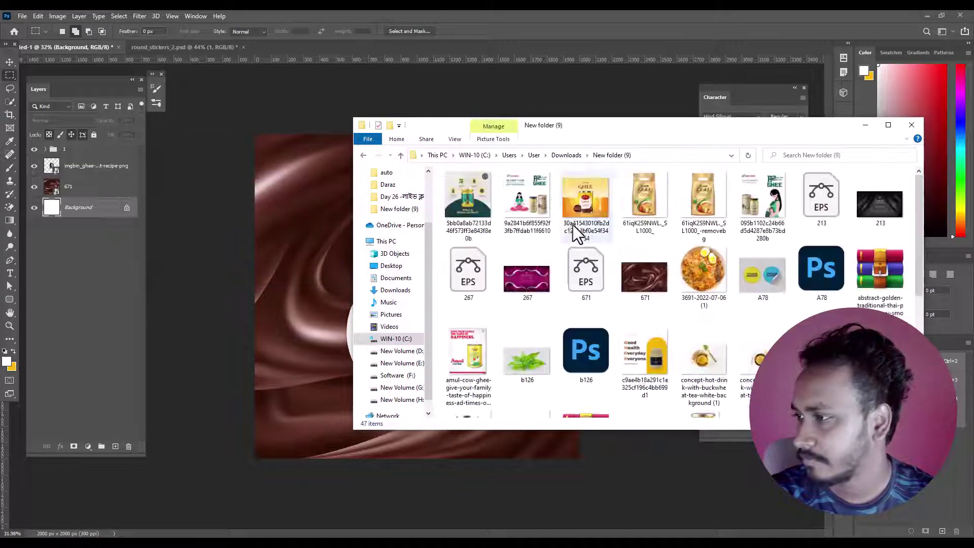
left_click(888, 125)
right_click(512, 363)
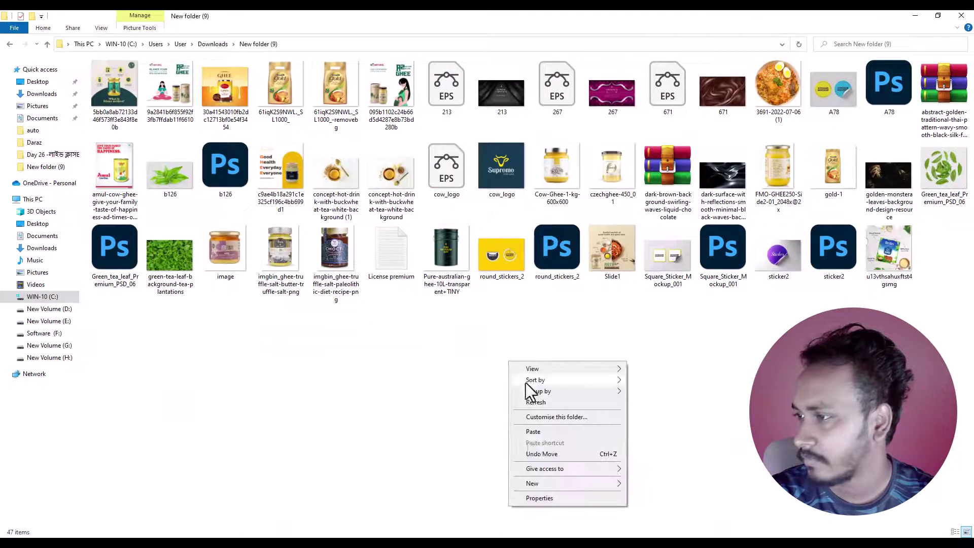
left_click(533, 431)
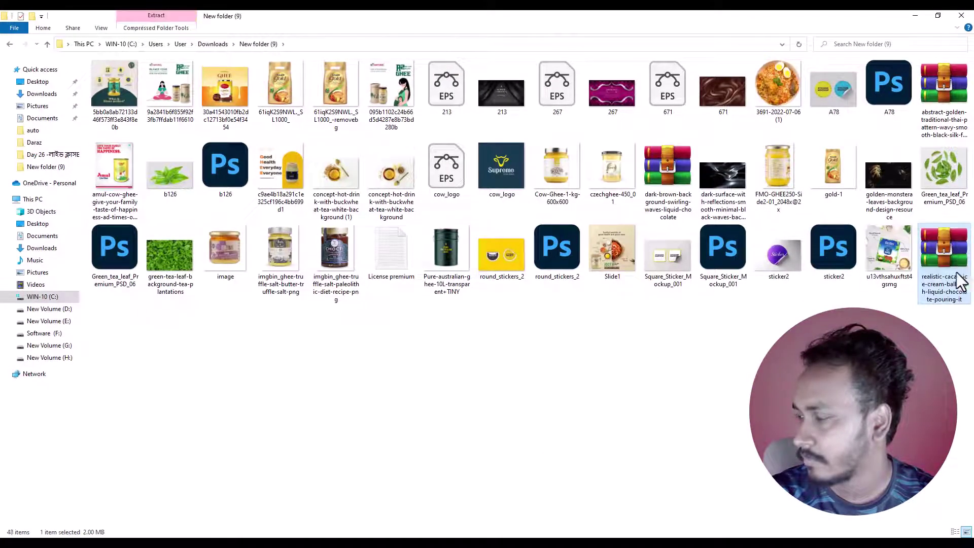
Extract the cacao chocolate archive into the folder, resolving the duplicate licence file, then open cow_logo.
right_click(960, 282)
left_click(775, 294)
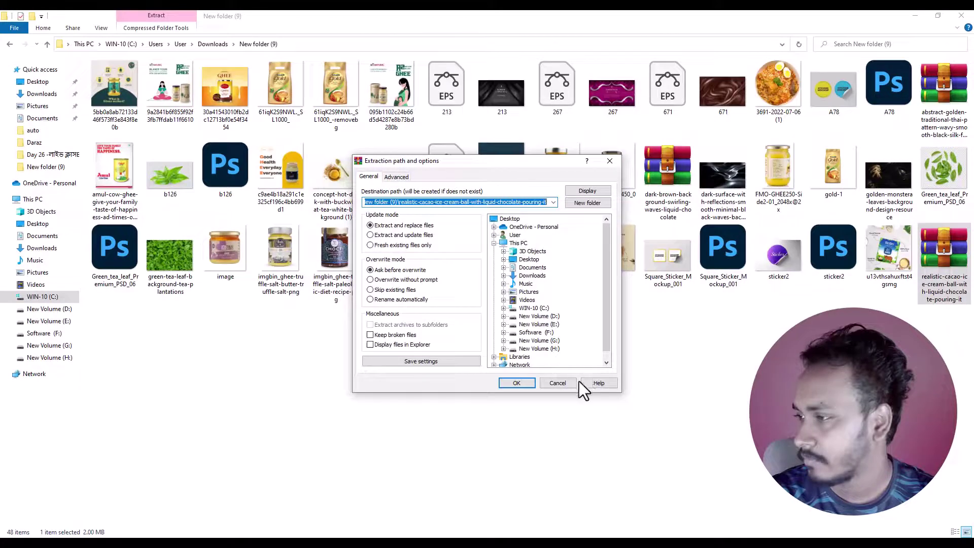
left_click(563, 383)
right_click(954, 274)
left_click(751, 307)
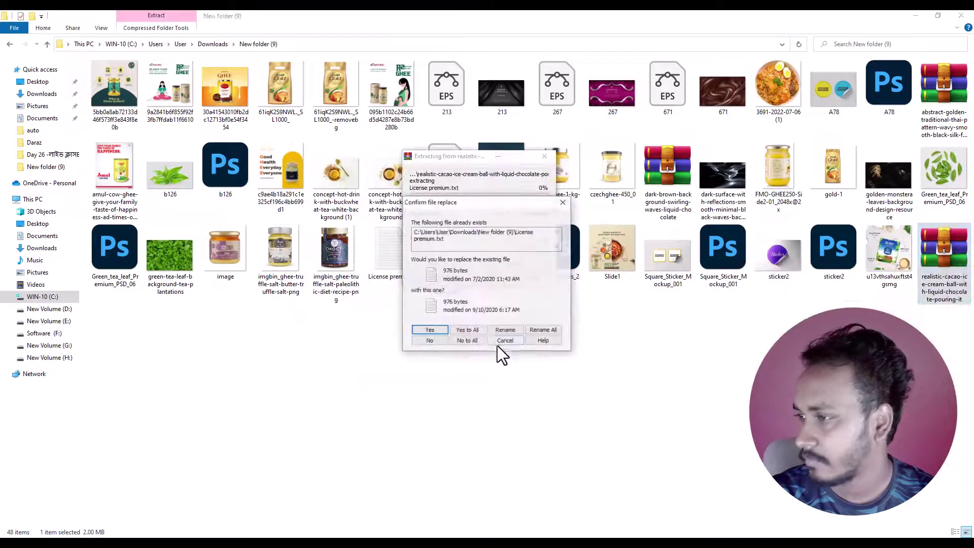
left_click(461, 330)
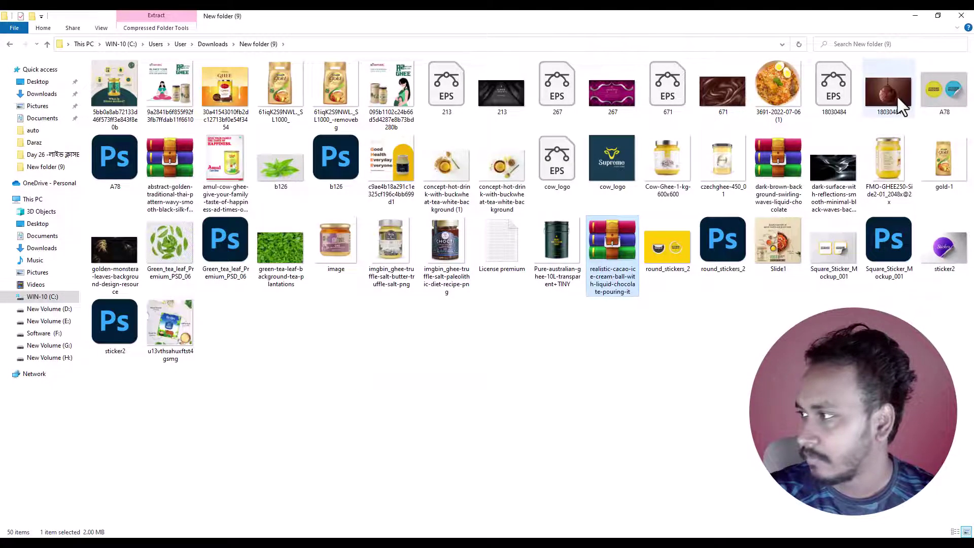
left_click(834, 86)
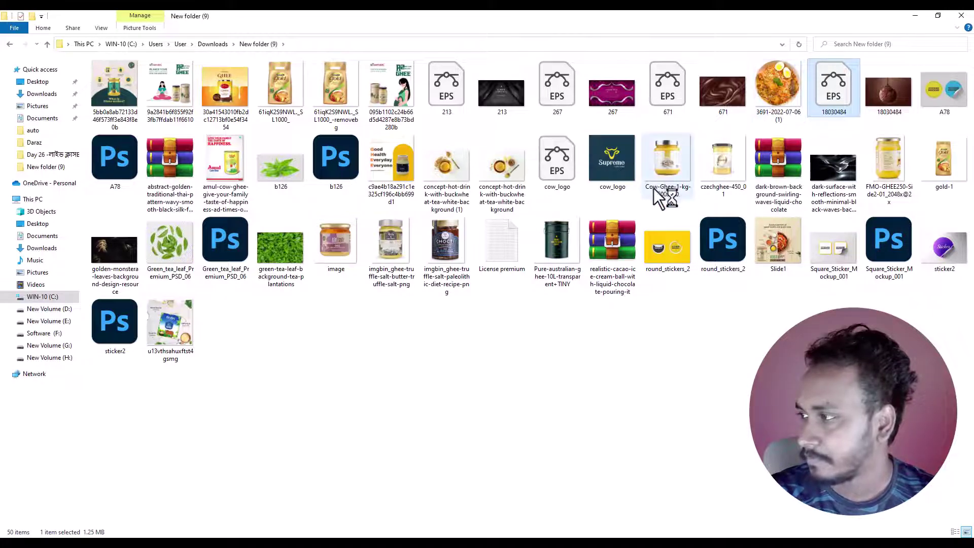
double_click(560, 152)
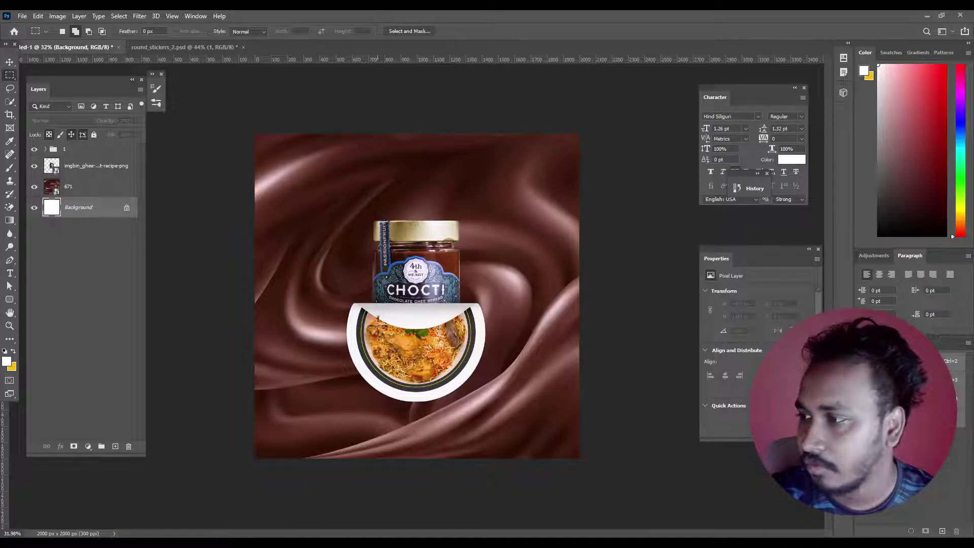
Add a dark brown Solid Color fill above Background, then drop swirl layer 671 to 26% opacity.
left_click(91, 187)
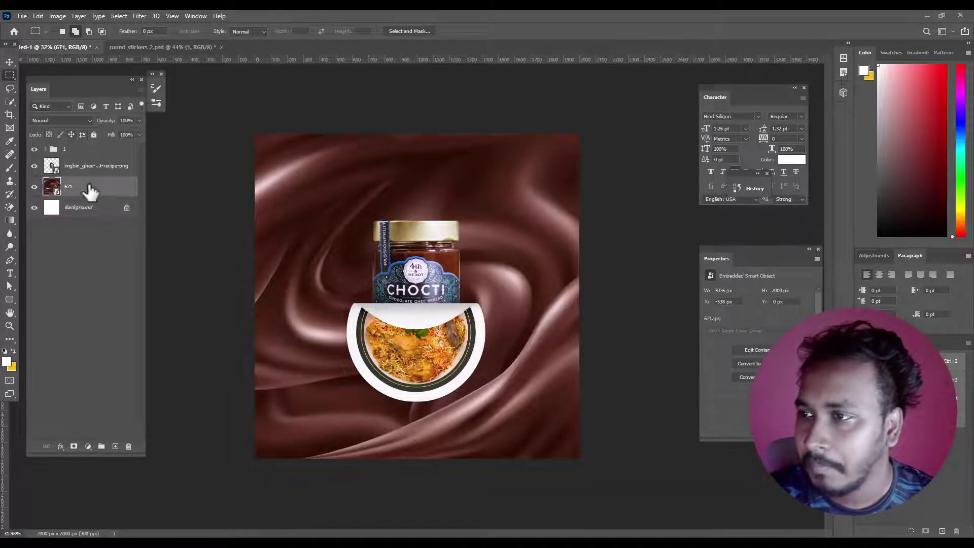
left_click(78, 213)
left_click(88, 446)
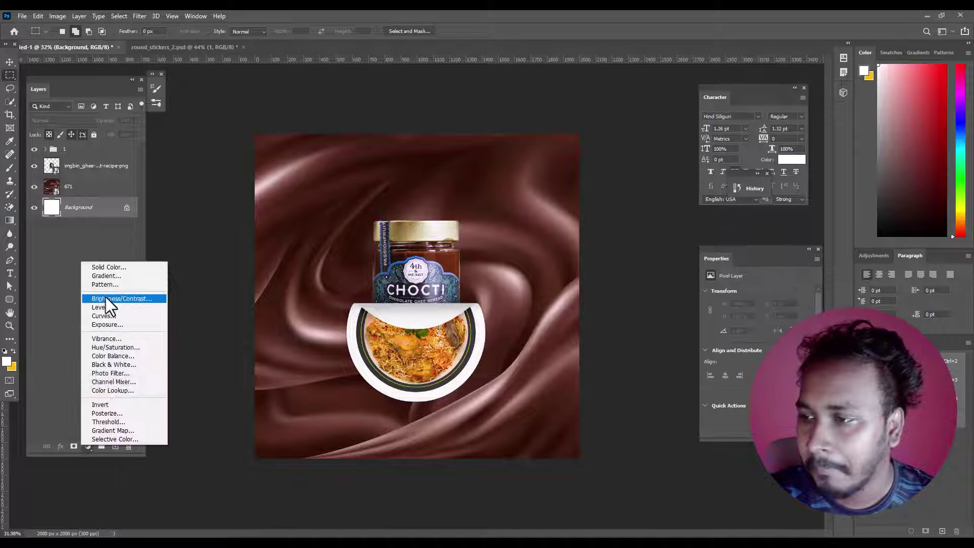
left_click(109, 266)
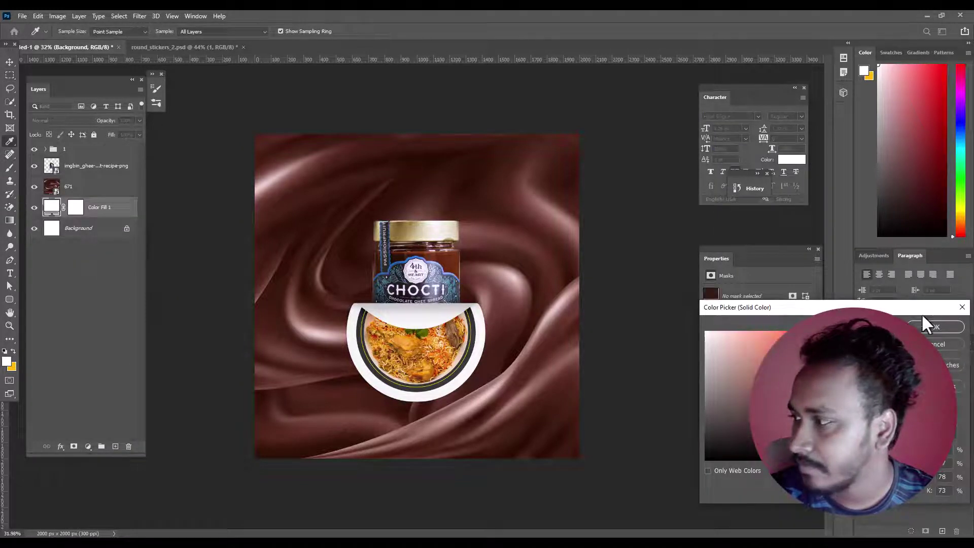
left_click(924, 324)
left_click(96, 187)
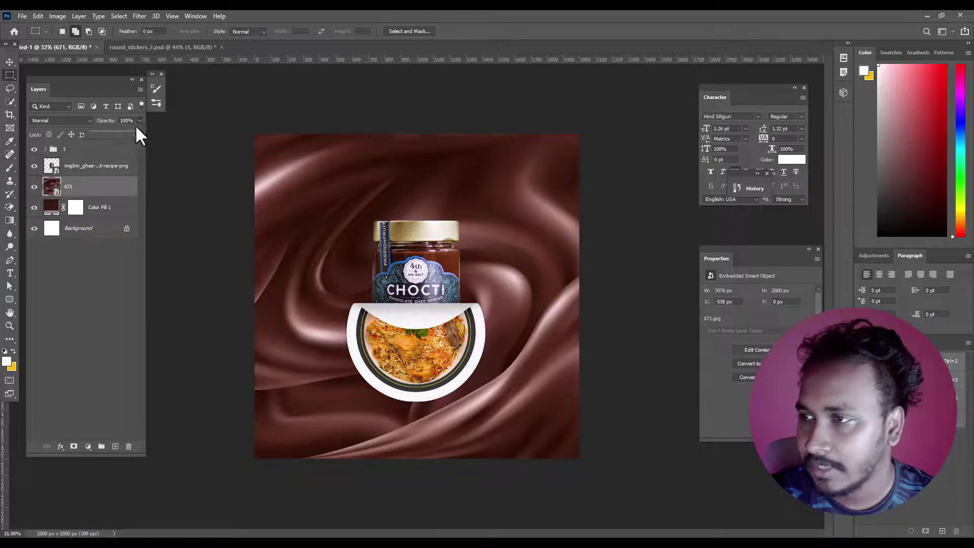
left_click_drag(128, 131, 104, 132)
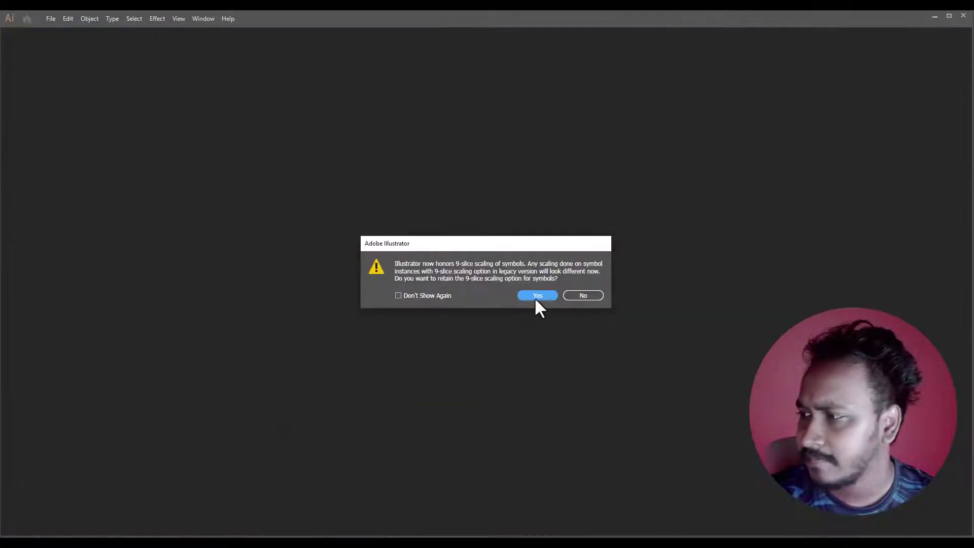
Open the document keeping 9-slice scaling and switch to the chocolate artwork.
left_click(536, 297)
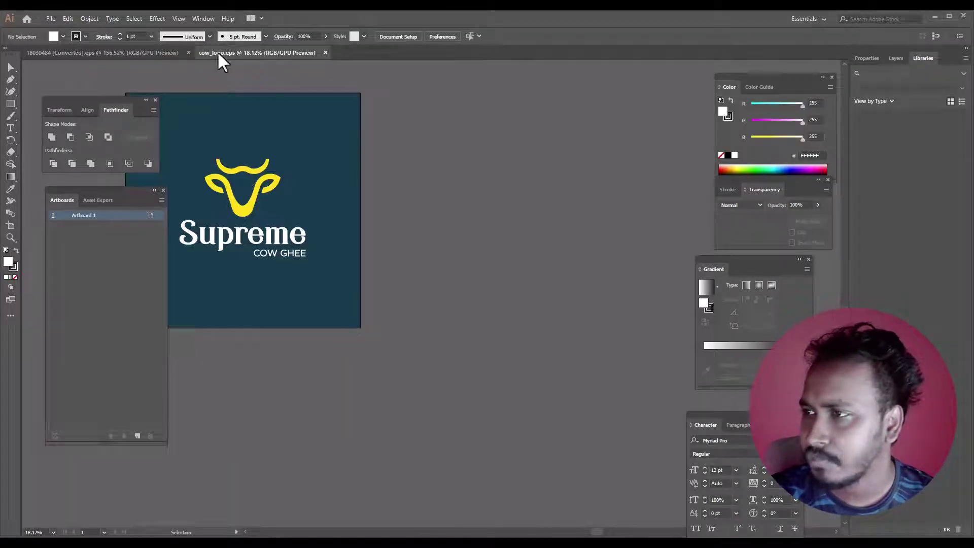
left_click(157, 51)
scroll(325, 330, "up", 3)
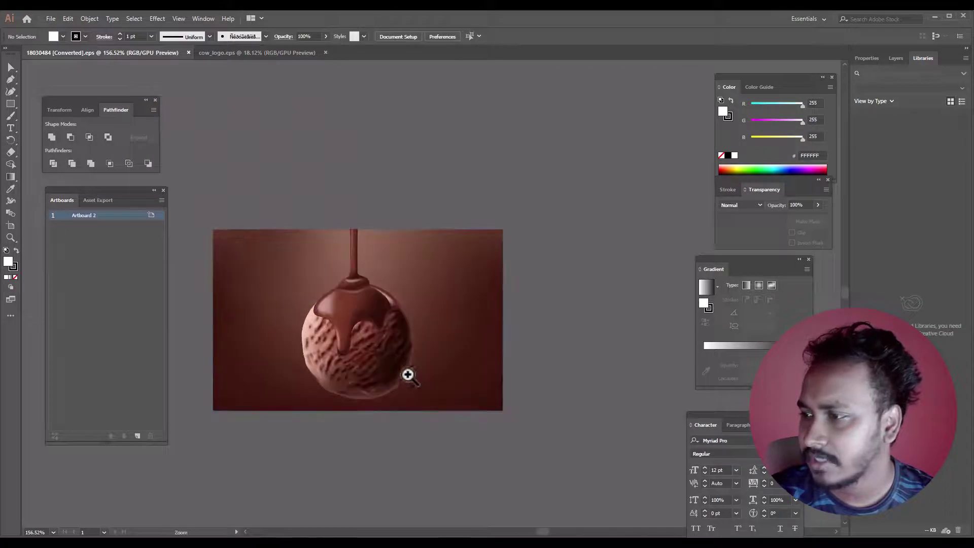
Release the clipping mask, delete the ice-cream ball and drip, and drag the gradient into the poster.
right_click(346, 335)
left_click(379, 418)
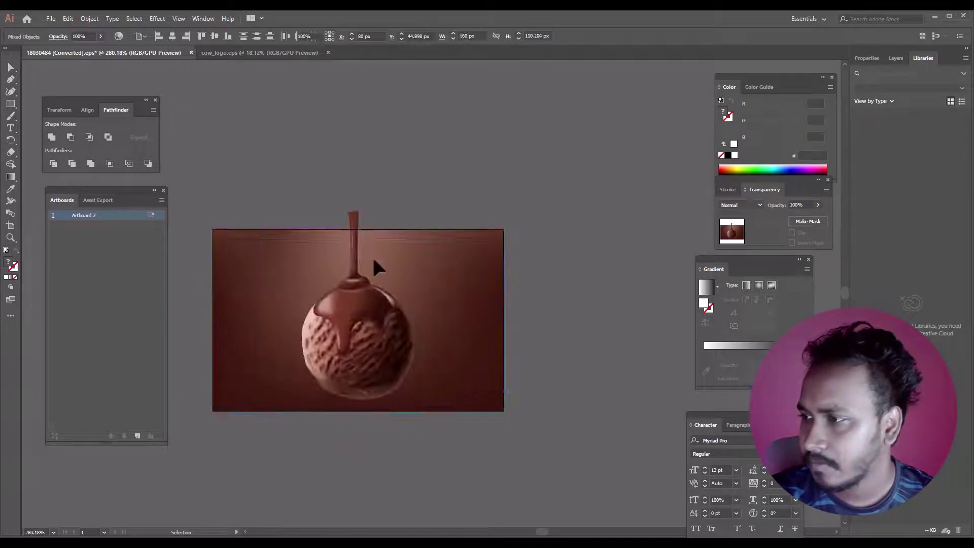
left_click(360, 308)
key("Delete")
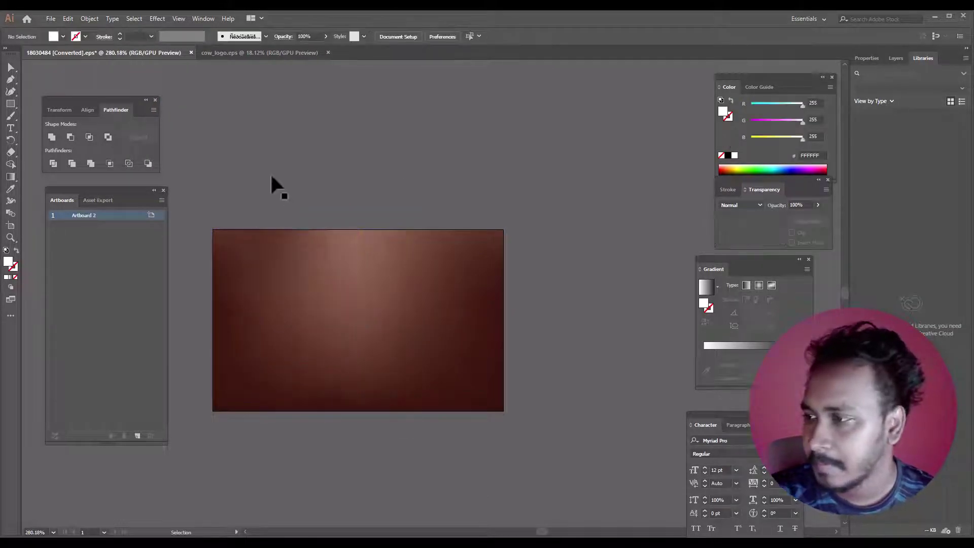
mouse_move(380, 315)
left_mouse_down()
mouse_move(248, 534)
mouse_move(334, 449)
mouse_move(263, 533)
left_mouse_up()
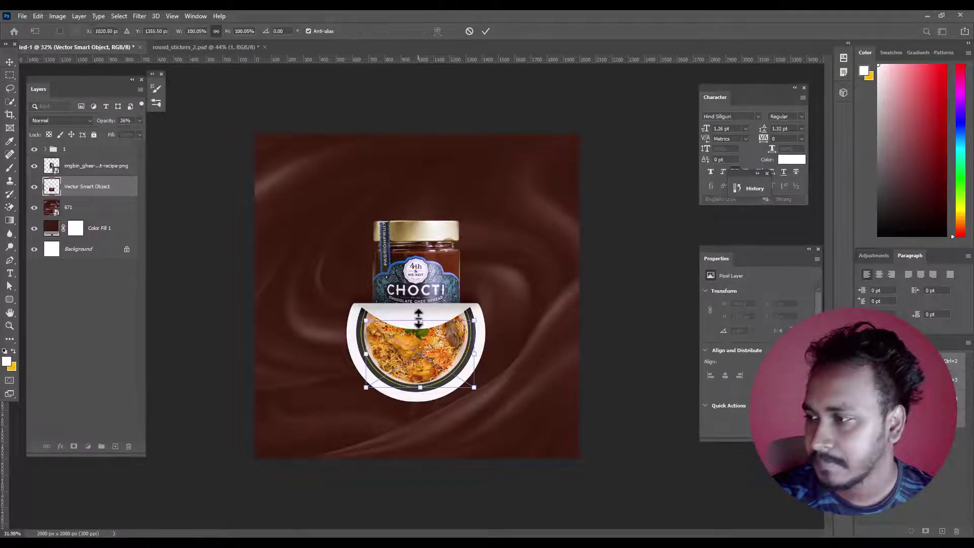
Stretch the placed brown gradient vertically to cover the whole canvas.
left_click_drag(420, 320, 420, 134)
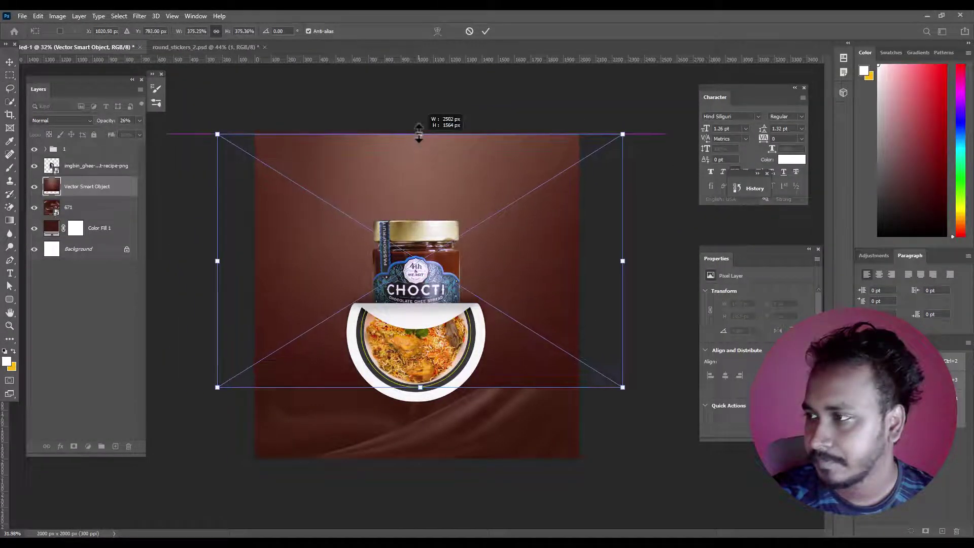
left_click_drag(420, 393, 420, 452)
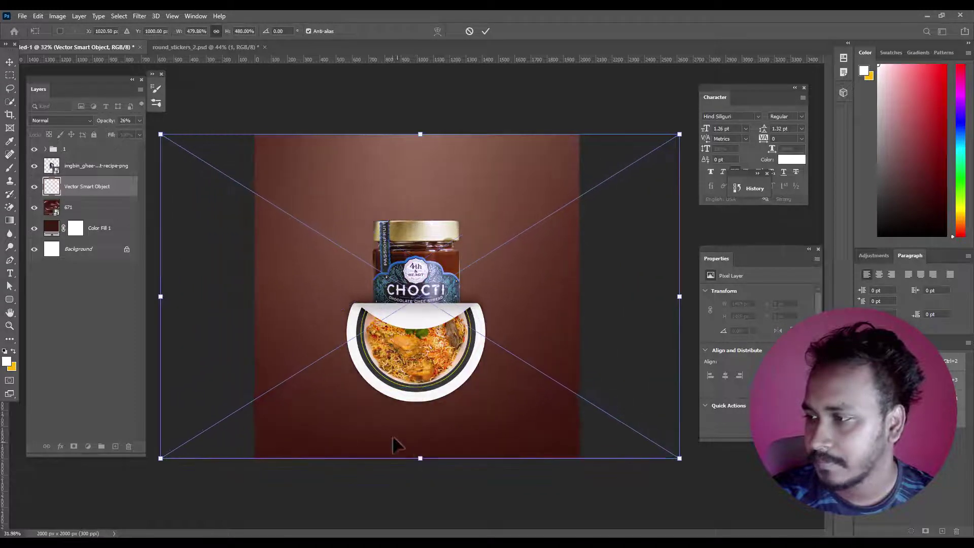
key("Return")
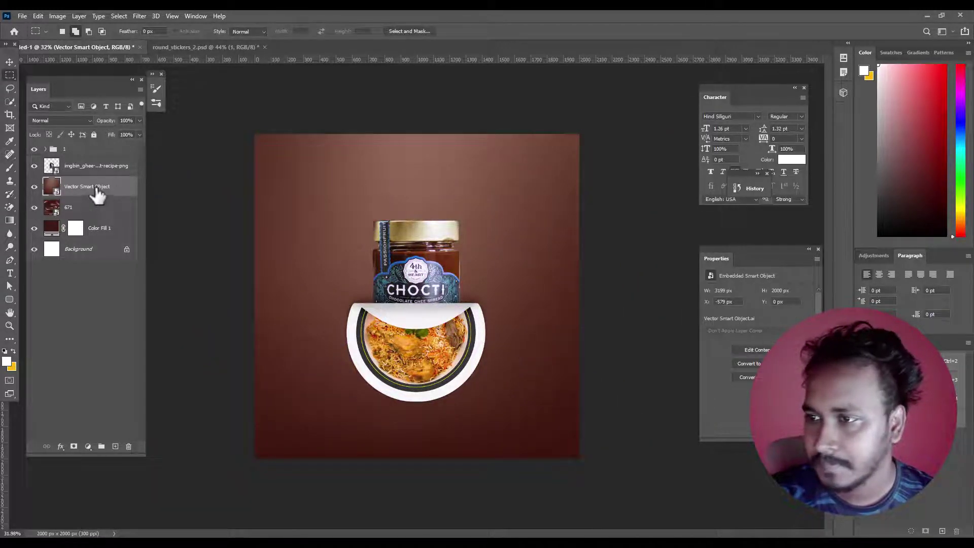
Move the gradient Vector Smart Object beneath swirl layer 671 and select it.
left_click_drag(96, 188, 95, 217)
left_click(87, 189)
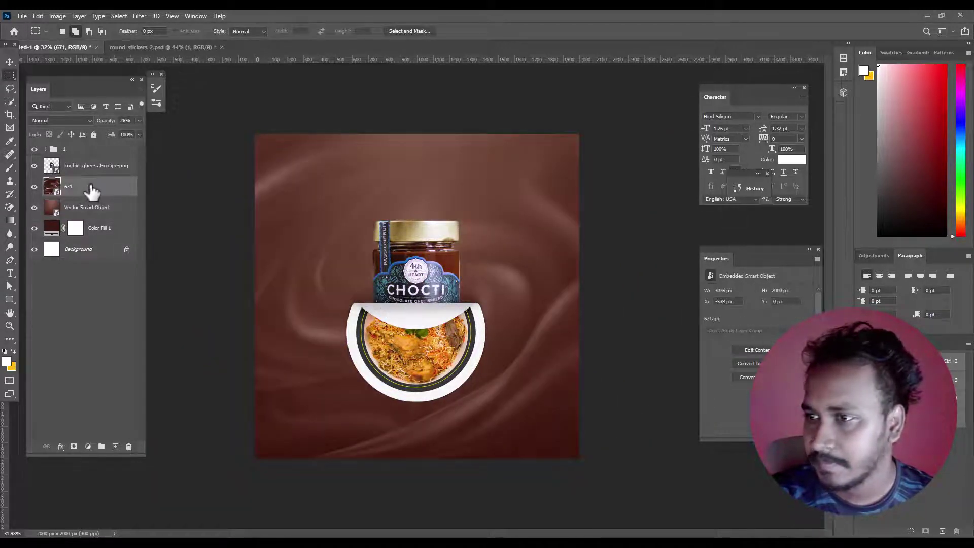
left_click(83, 217)
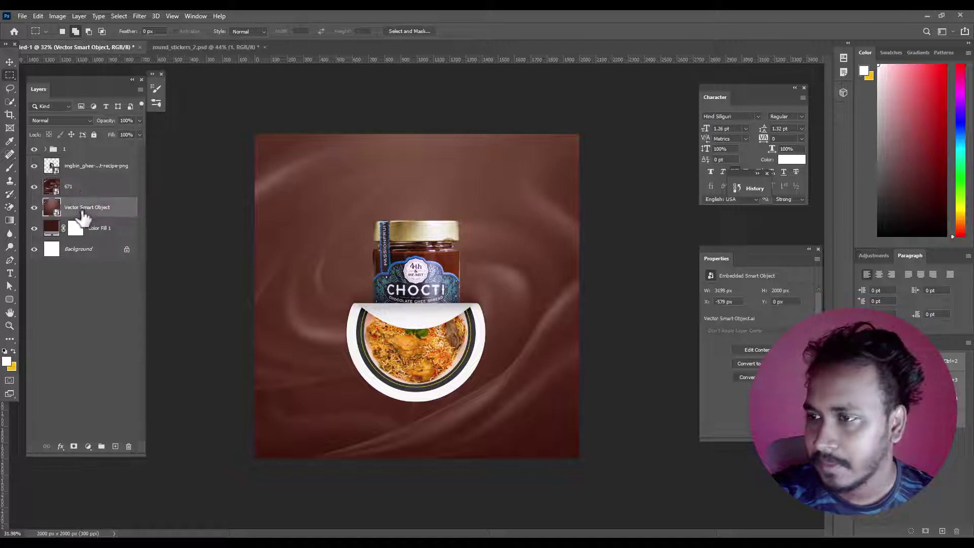
left_click(63, 121)
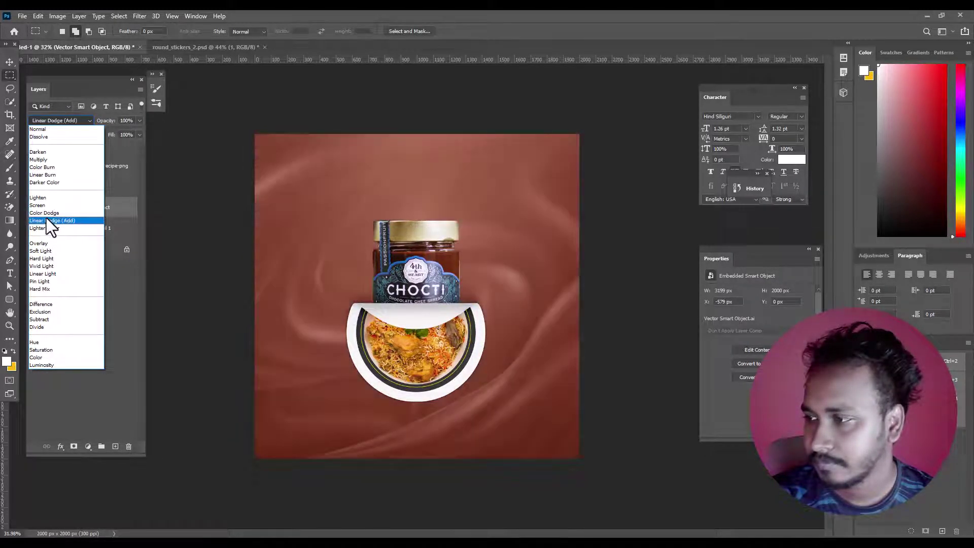
Try Overlay on the gradient, revert it to Normal, and raise swirl layer 671 to 64% opacity.
left_click(43, 243)
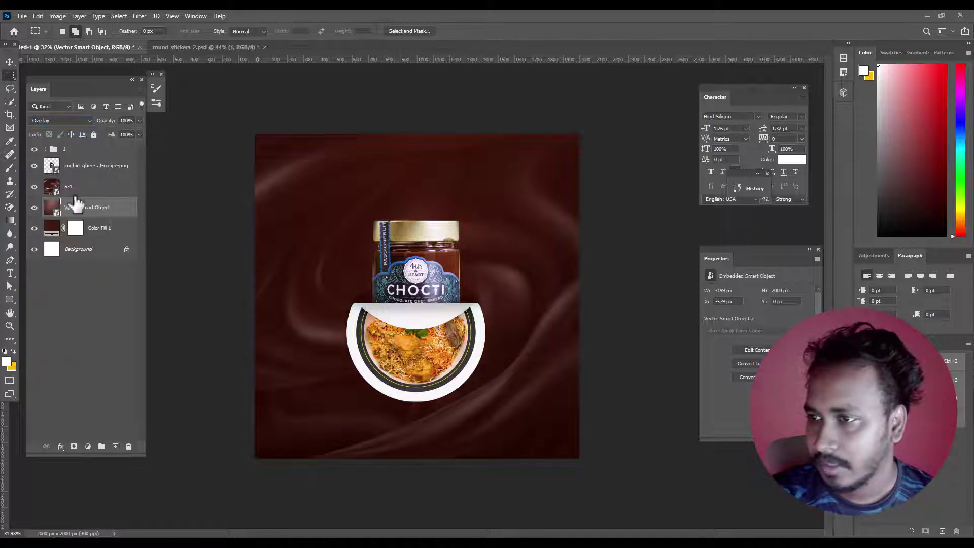
left_click(47, 120)
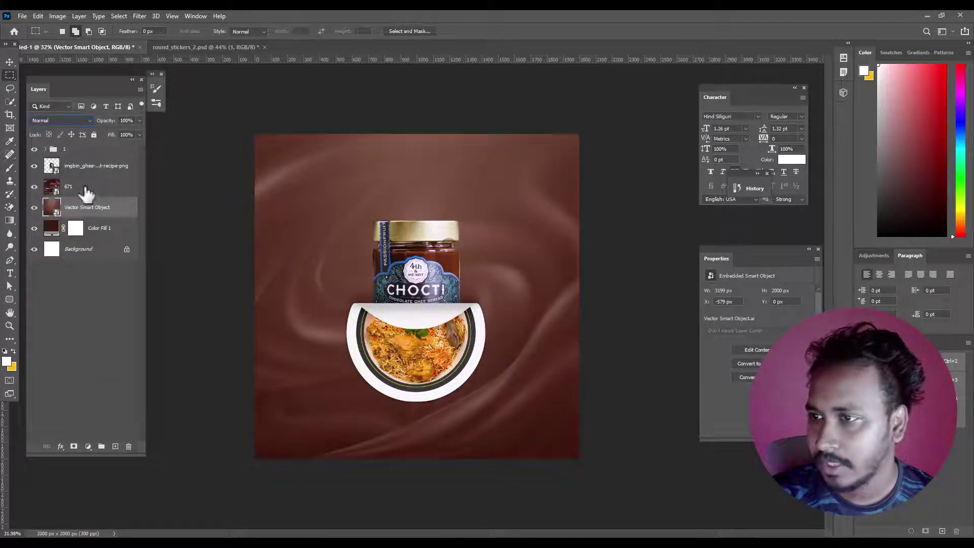
left_click(83, 187)
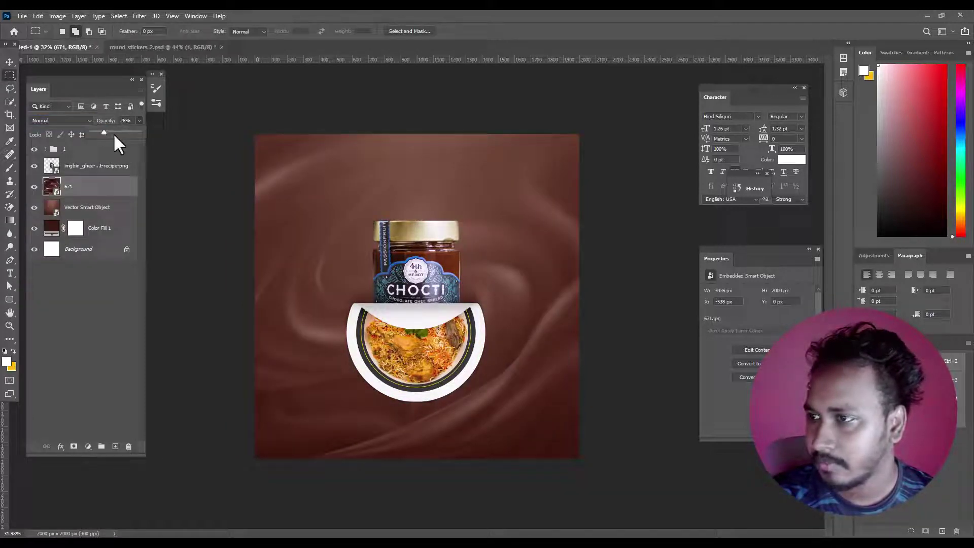
left_click_drag(111, 131, 121, 134)
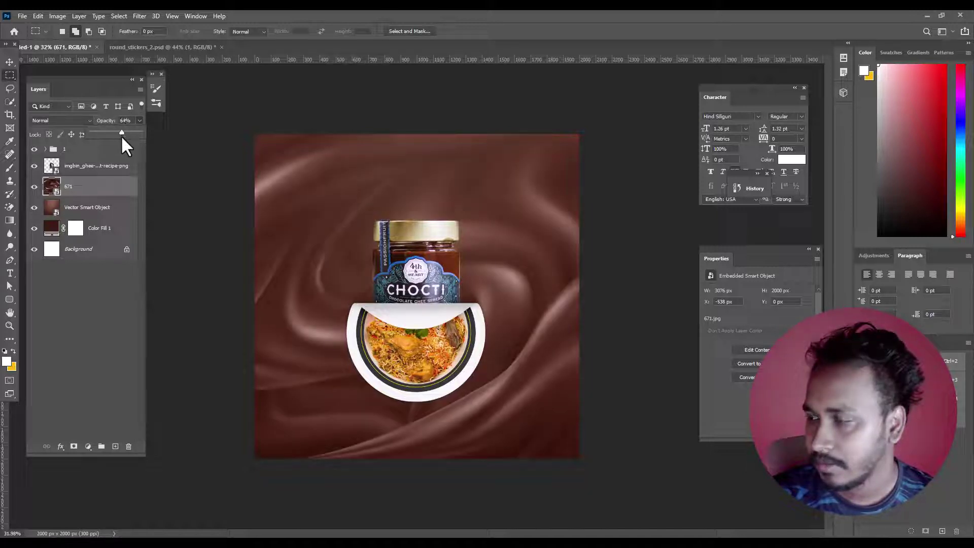
left_click(86, 208)
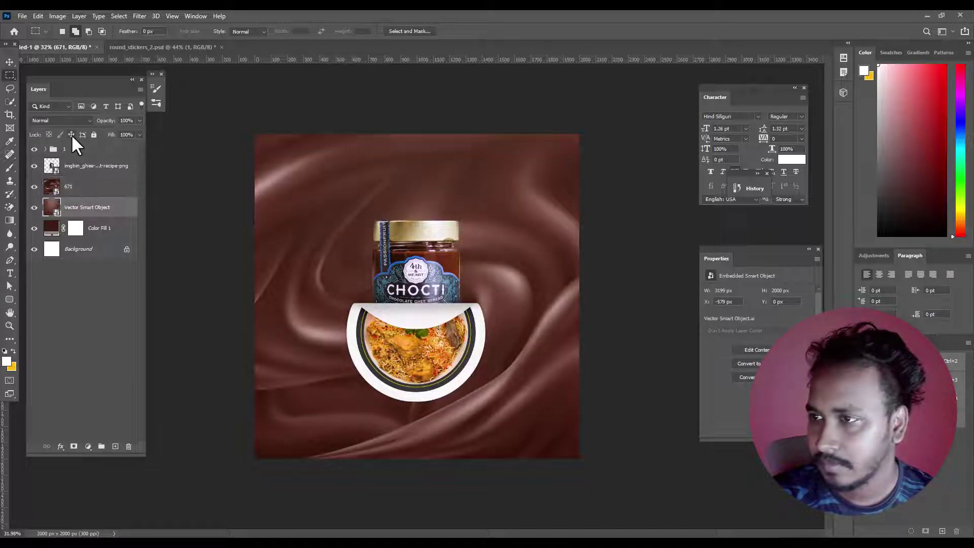
Lower the gradient's opacity, drop swirl layer 671 to 32%, and compare the gradient on and off.
left_click(88, 190)
left_click(77, 211)
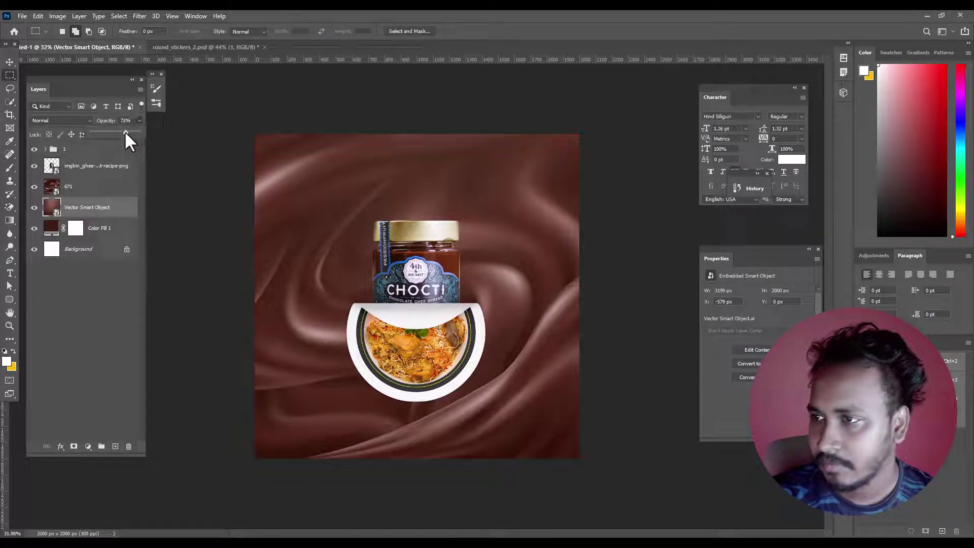
left_click_drag(126, 133, 121, 133)
left_click(95, 188)
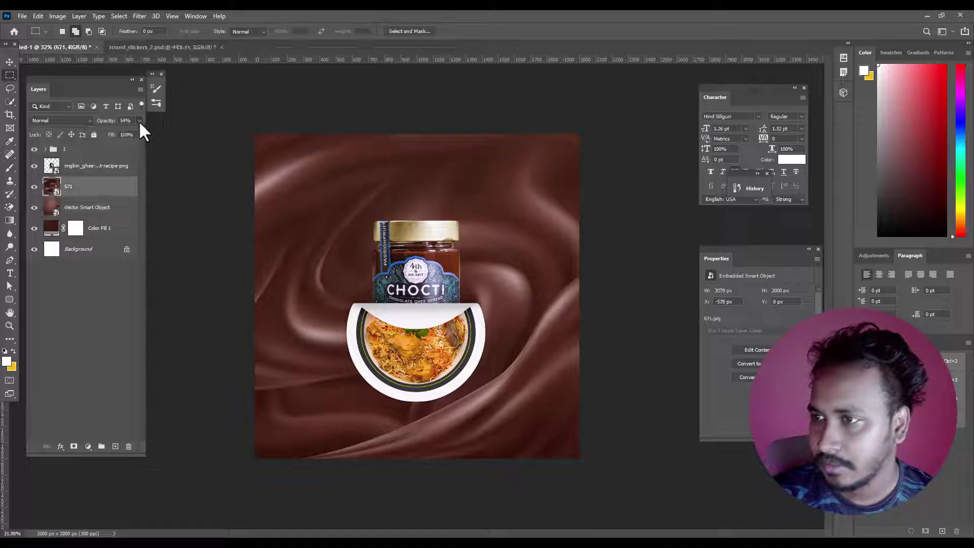
left_click_drag(117, 132, 106, 132)
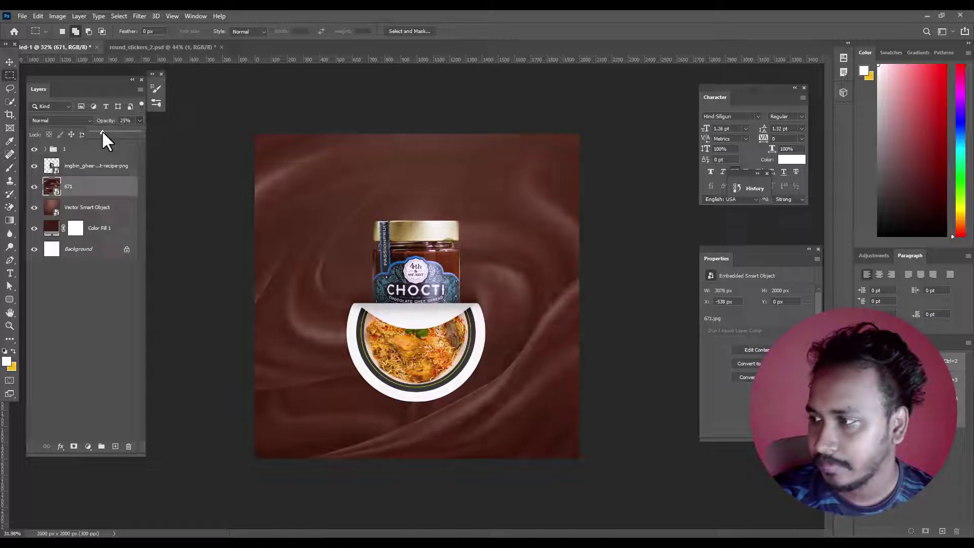
left_click(91, 209)
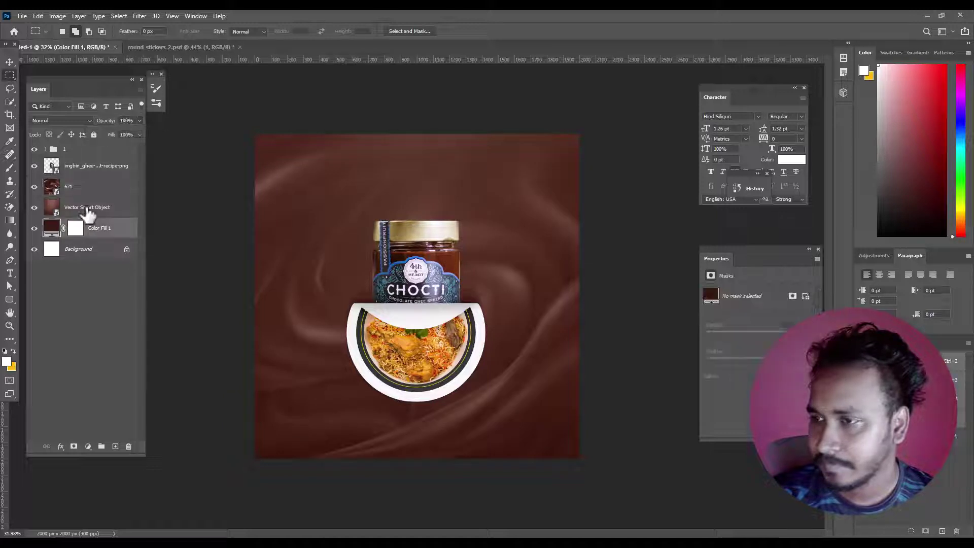
left_click(35, 207)
left_click(34, 207)
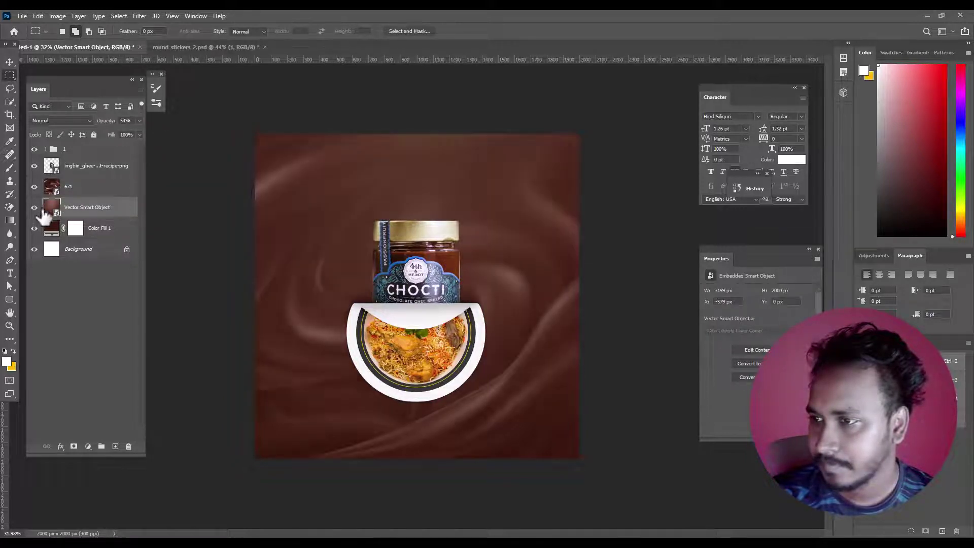
Set the gradient to Overlay, then hide it and lower swirl layer 671 to 16%.
left_click(60, 120)
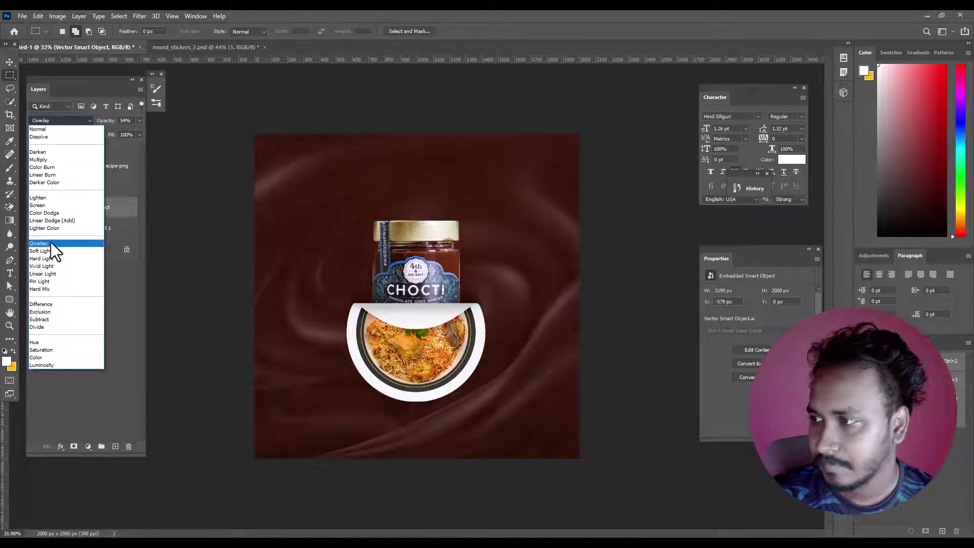
left_click(50, 245)
left_click(34, 207)
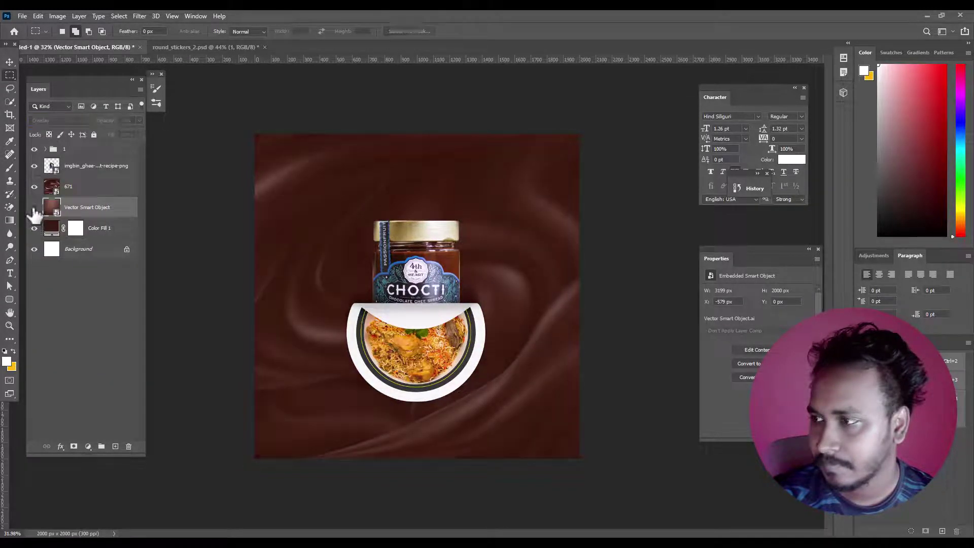
left_click(34, 207)
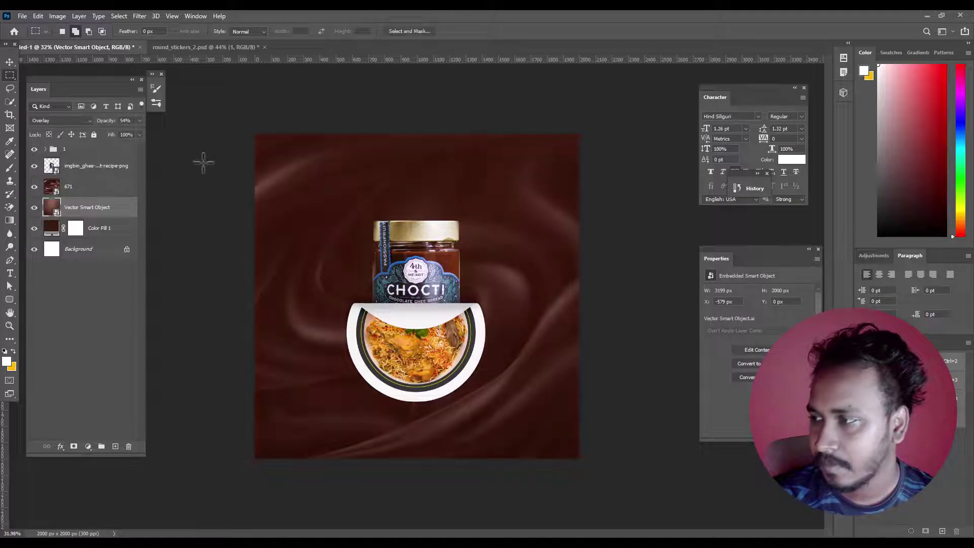
key("ctrl+comma")
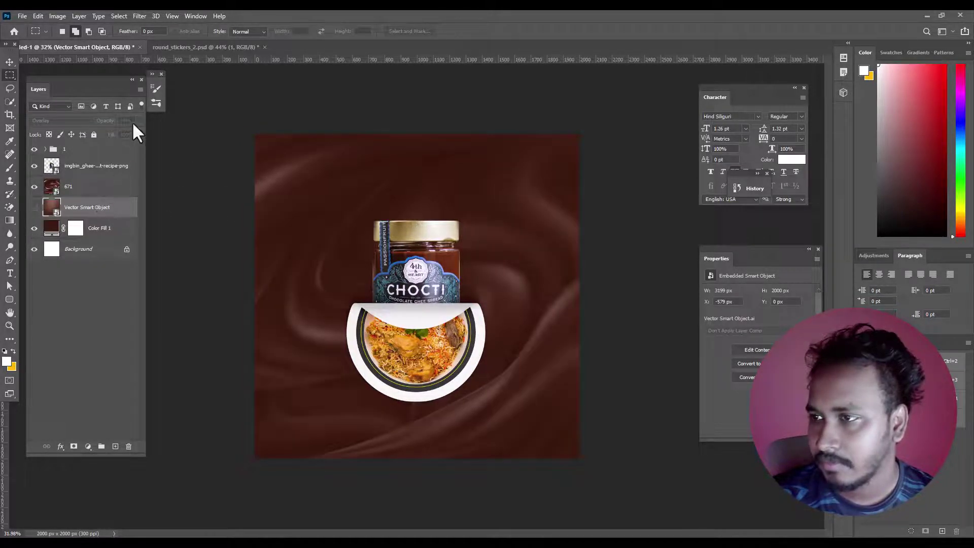
left_click(95, 189)
left_click_drag(108, 133, 99, 133)
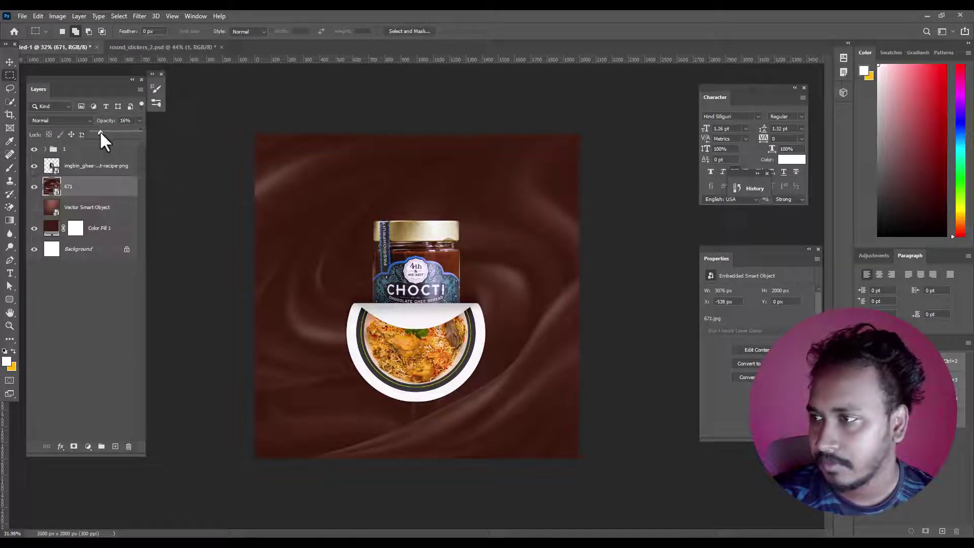
Add a new empty layer above the ghee jar image and pick the soft Brush.
scroll(441, 267, "up", 2)
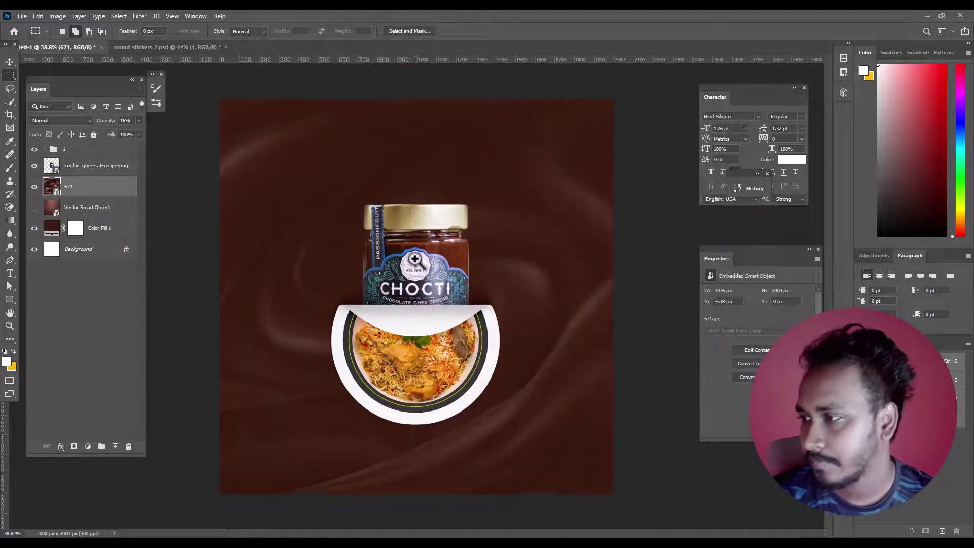
scroll(447, 268, "up", 2)
scroll(459, 268, "up", 2)
scroll(459, 268, "down", 3)
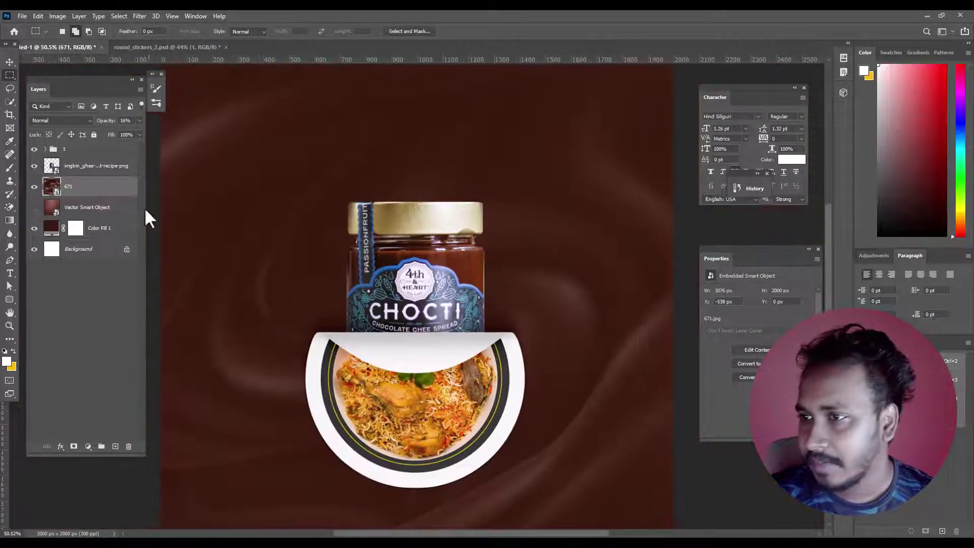
left_click(96, 165)
left_click(115, 446)
left_click(9, 168)
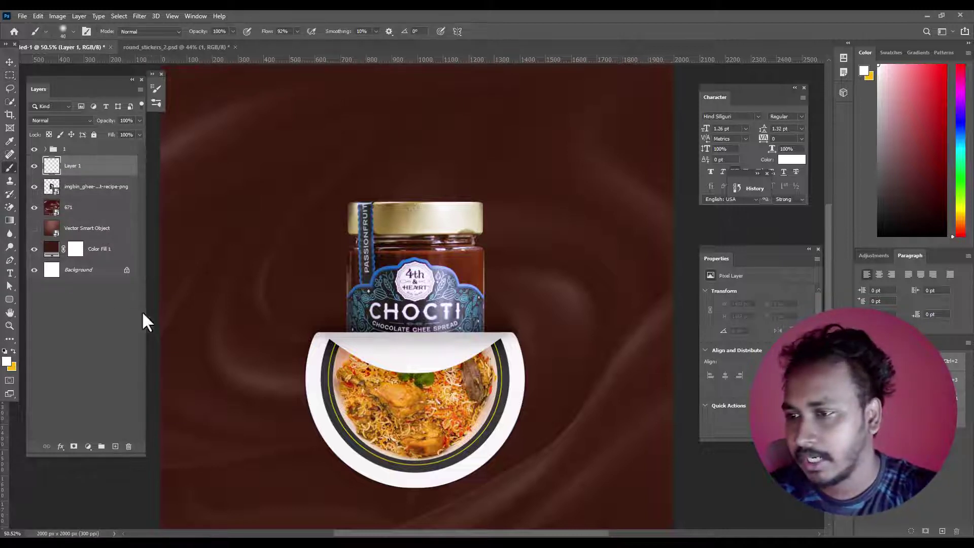
Enlarge the brush to 500 and paint soft white strokes down both sides of the jar.
key("bracketright")
key("bracketright")
key("bracketright")
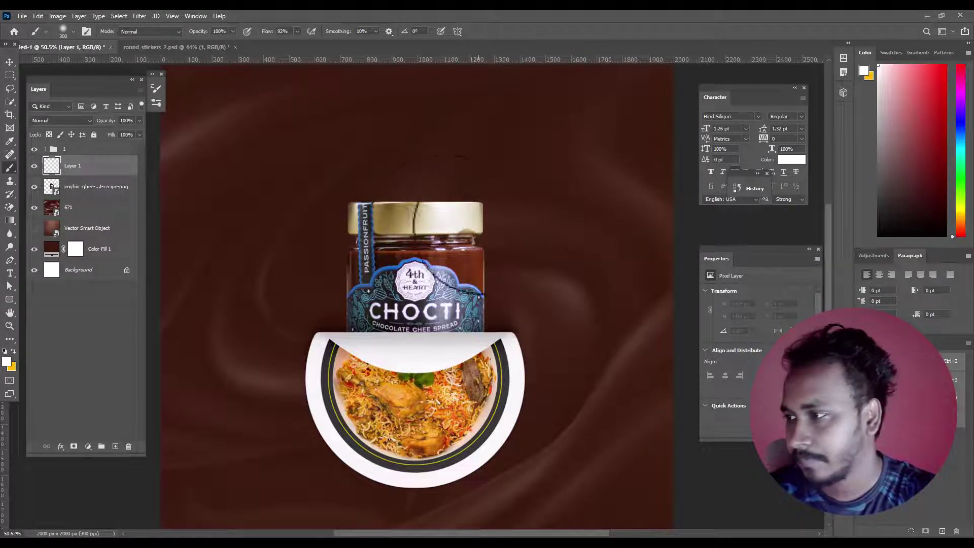
key("bracketright")
key("bracketright")
key("bracketright")
left_click(515, 208)
left_click_drag(517, 259, 533, 343)
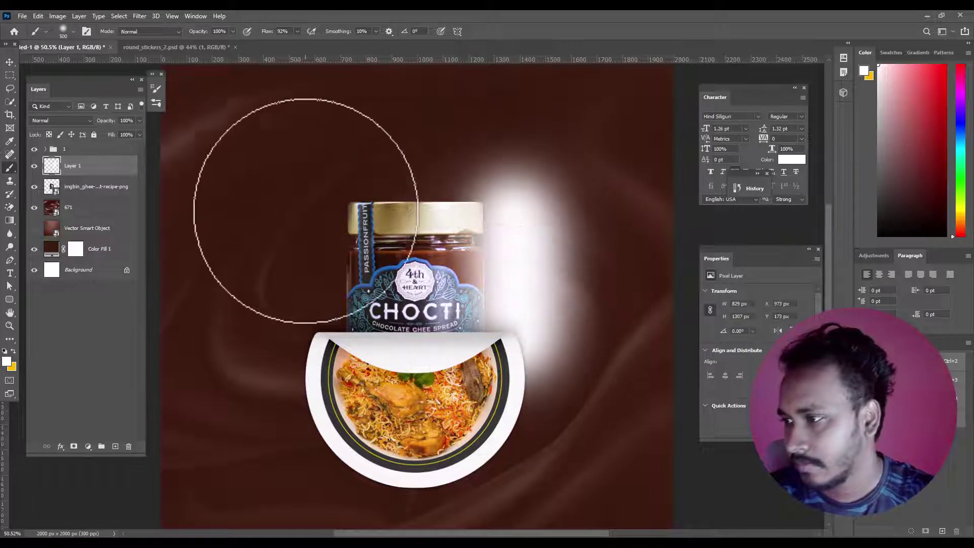
left_click_drag(294, 195, 284, 391)
Clip Layer 1 to the jar and set its blend mode to Soft Light.
right_click(100, 169)
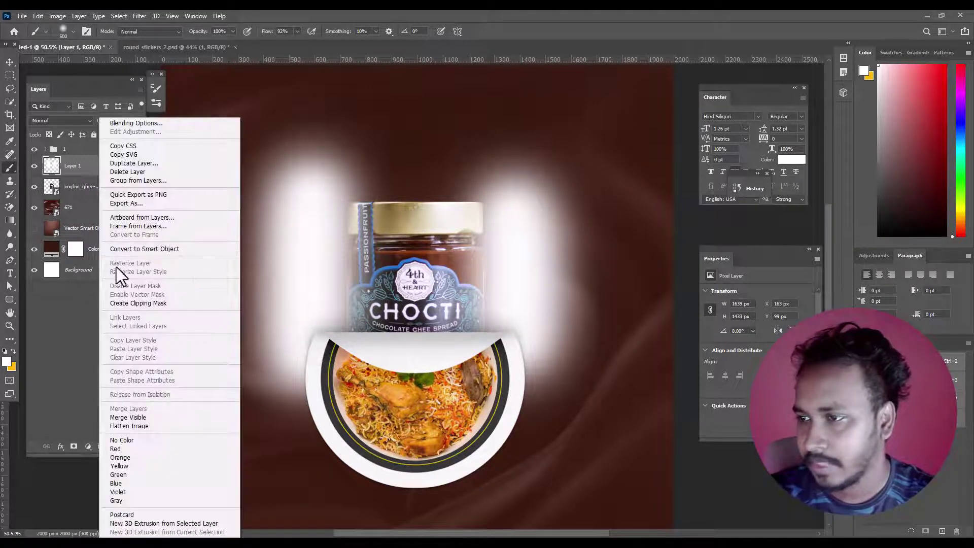
left_click(122, 303)
scroll(388, 296, "down", 2)
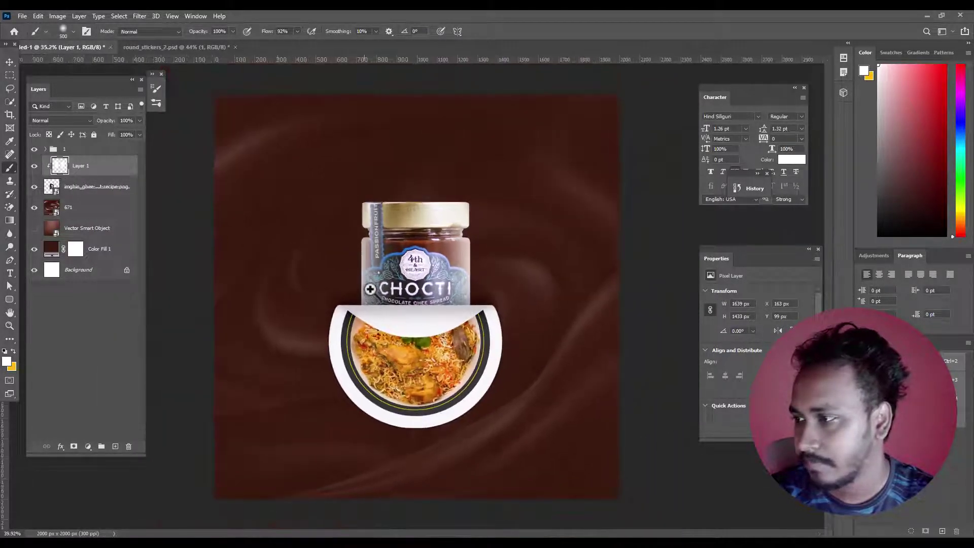
left_click(81, 121)
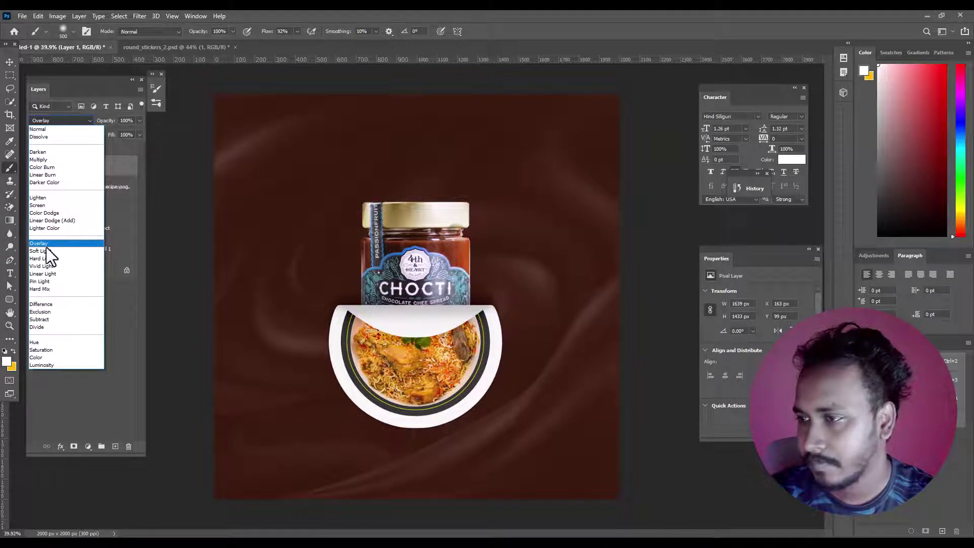
left_click(47, 252)
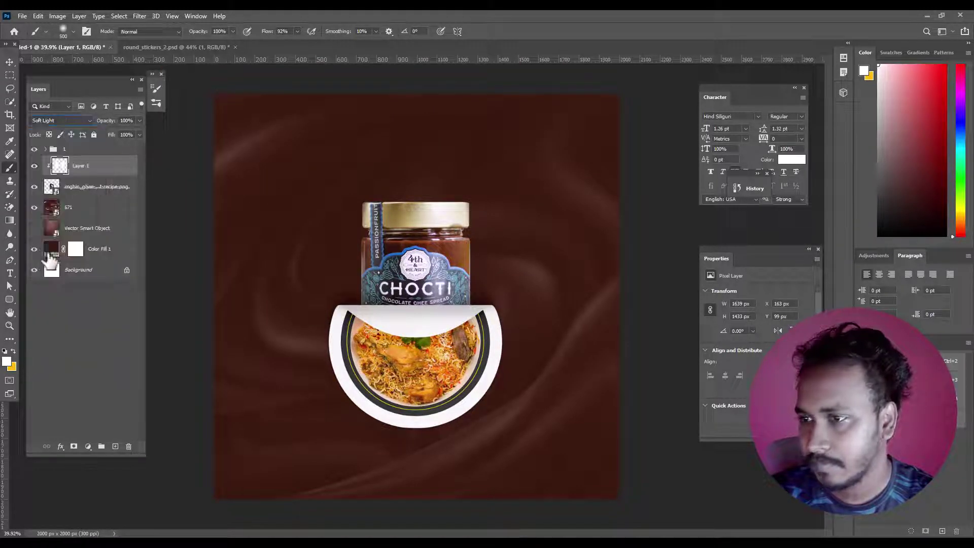
left_click(34, 166)
Check the glow by hiding and showing the biryani sticker layer.
scroll(413, 308, "down", 2)
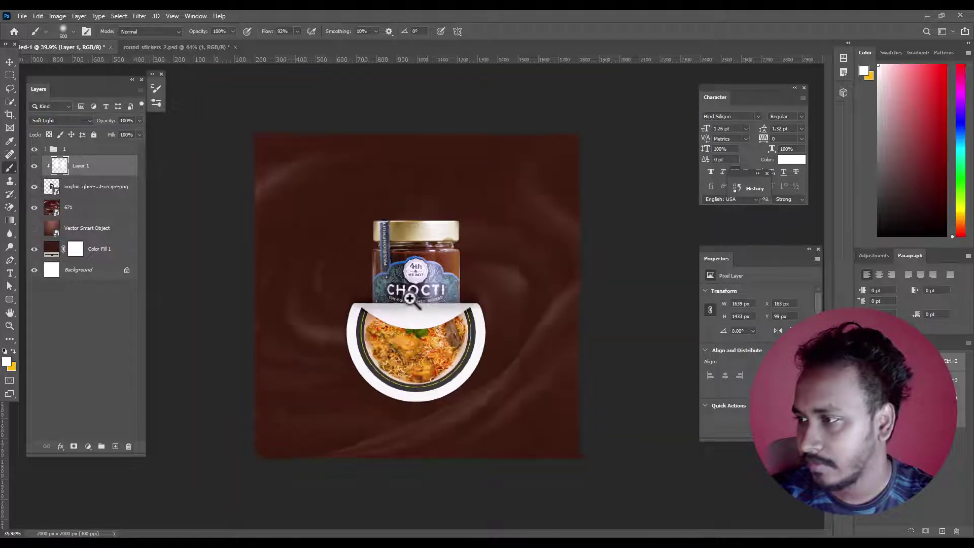
scroll(413, 308, "down", 1)
scroll(440, 374, "up", 4)
scroll(430, 372, "down", 1)
scroll(430, 372, "up", 1)
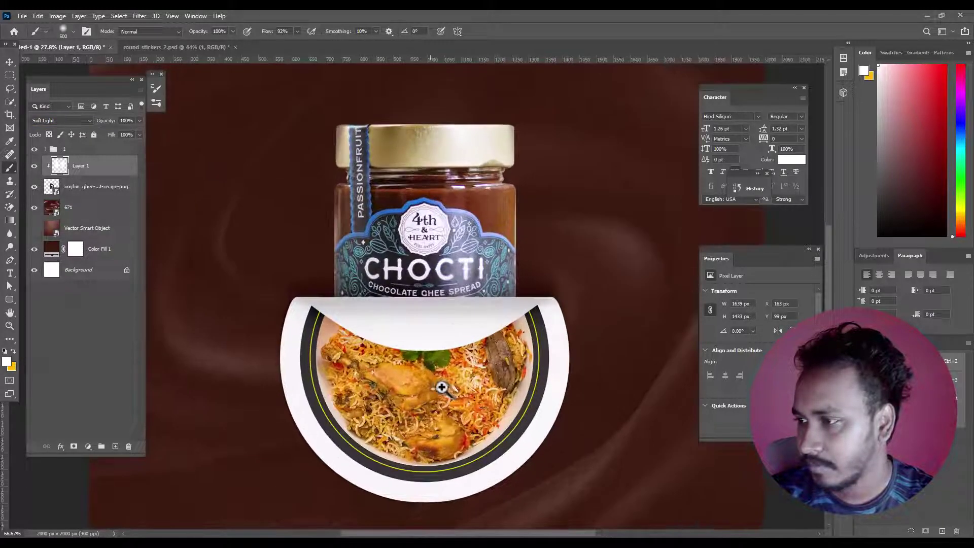
scroll(442, 387, "up", 1)
scroll(374, 339, "up", 1)
scroll(383, 348, "up", 1)
scroll(387, 364, "up", 1)
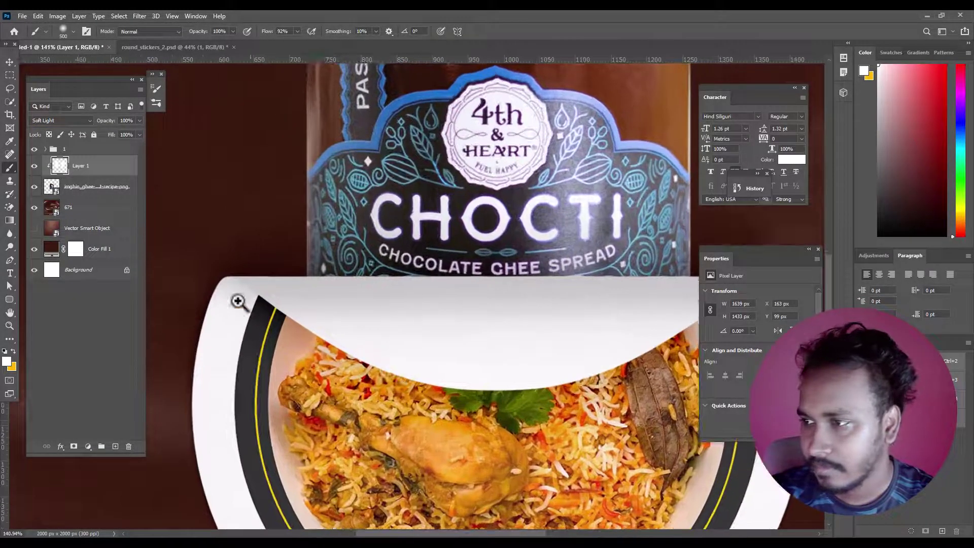
left_click(35, 148)
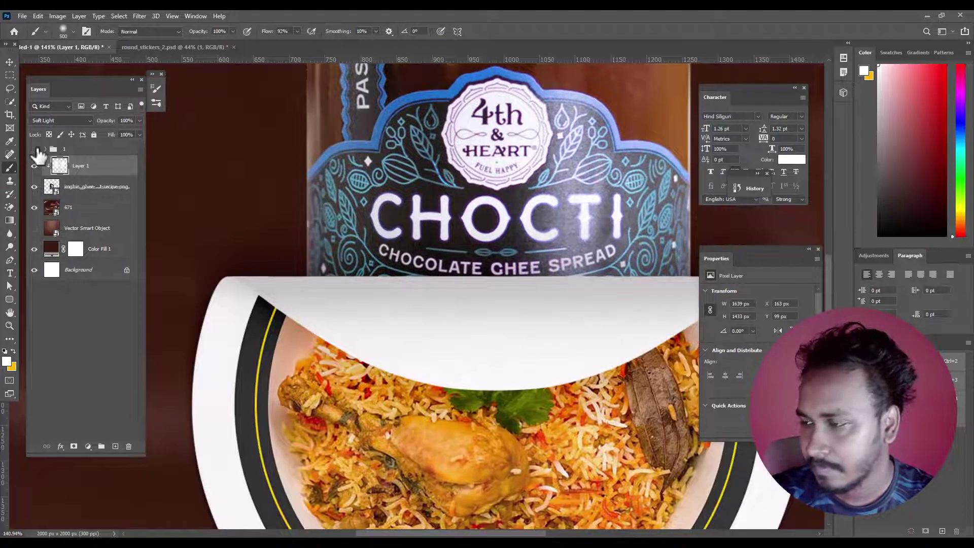
left_click(34, 148)
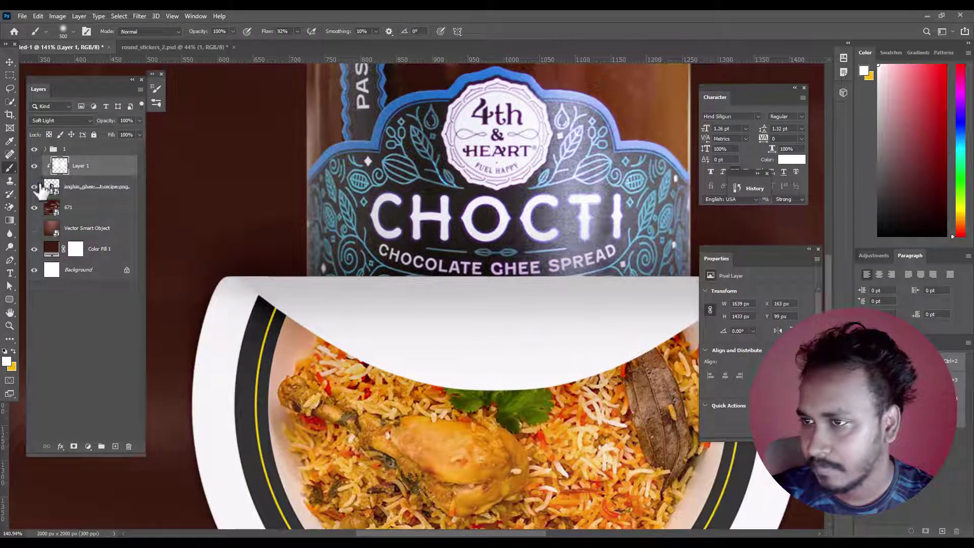
Compare the glow by toggling the ghee jar layer's visibility, leaving it visible.
left_click(34, 186)
left_click(34, 187)
scroll(289, 236, "down", 5)
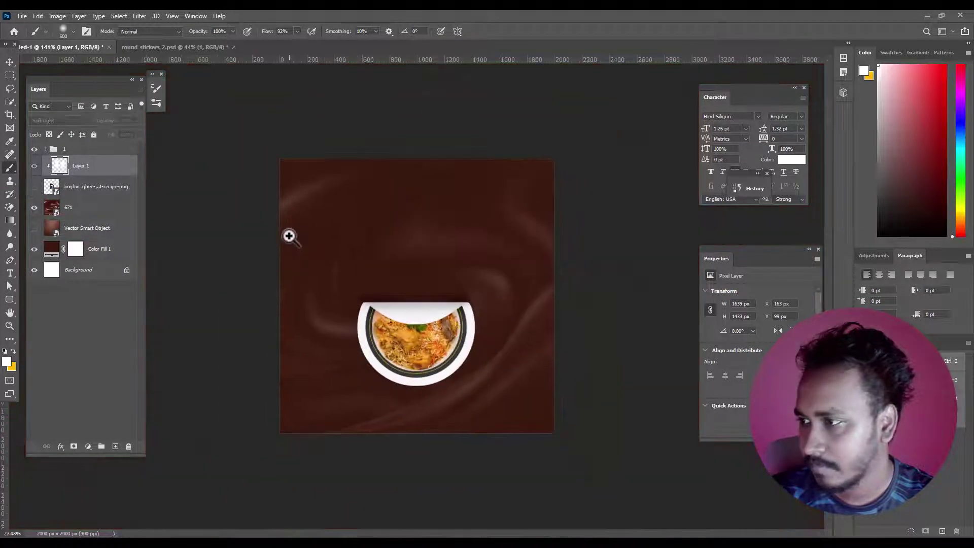
scroll(289, 235, "up", 3)
scroll(300, 253, "up", 1)
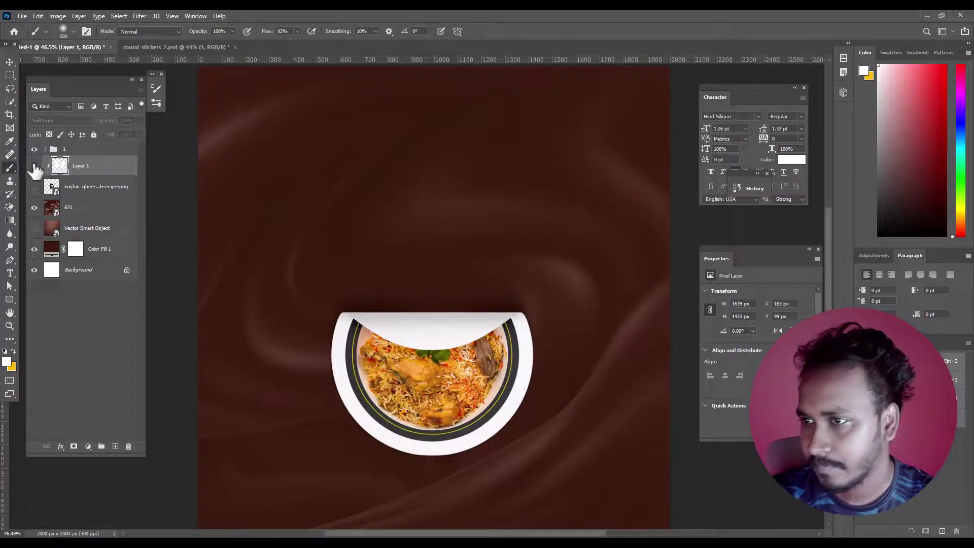
left_click(34, 186)
left_click(51, 208)
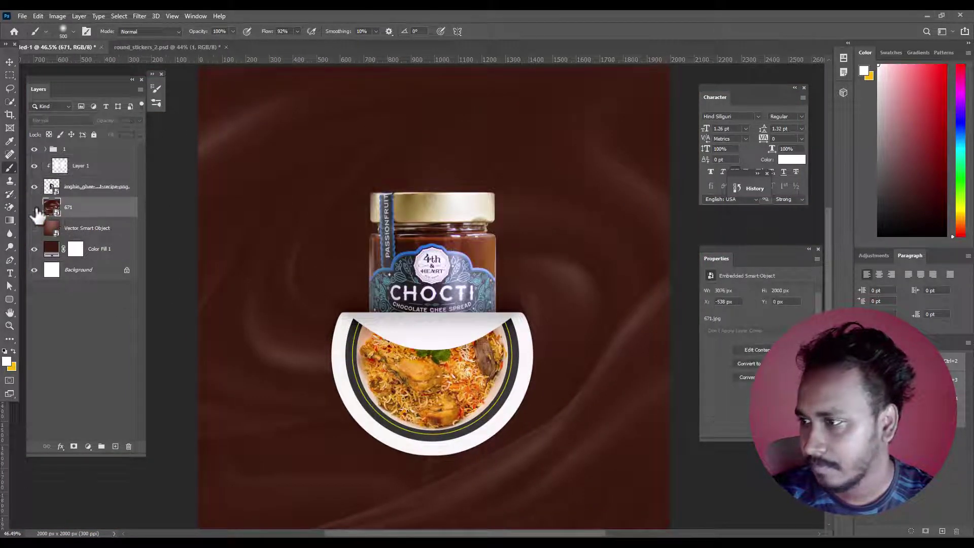
Raise swirl layer 671 to 30% opacity and add empty Layer 2 above it.
left_click(34, 206)
left_click(34, 207)
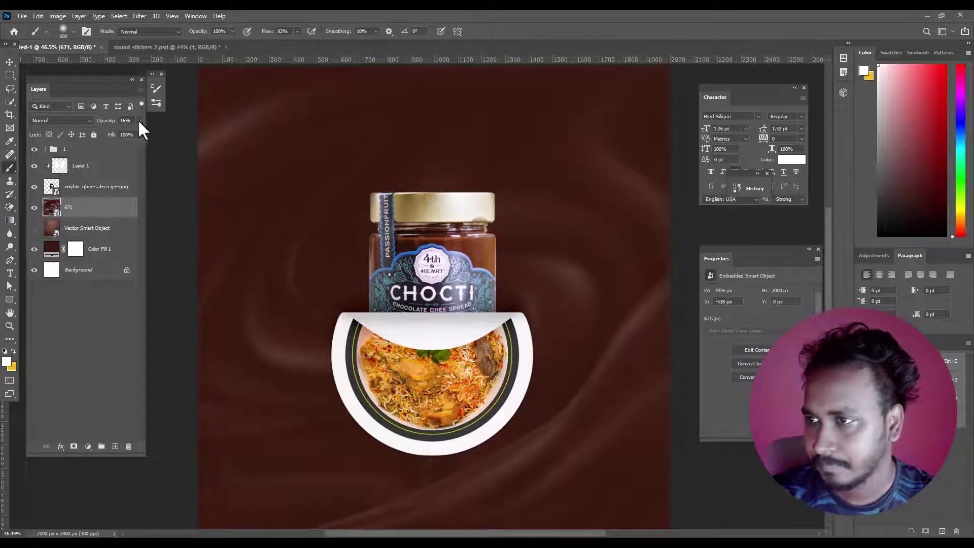
left_click_drag(155, 136, 104, 138)
type("30")
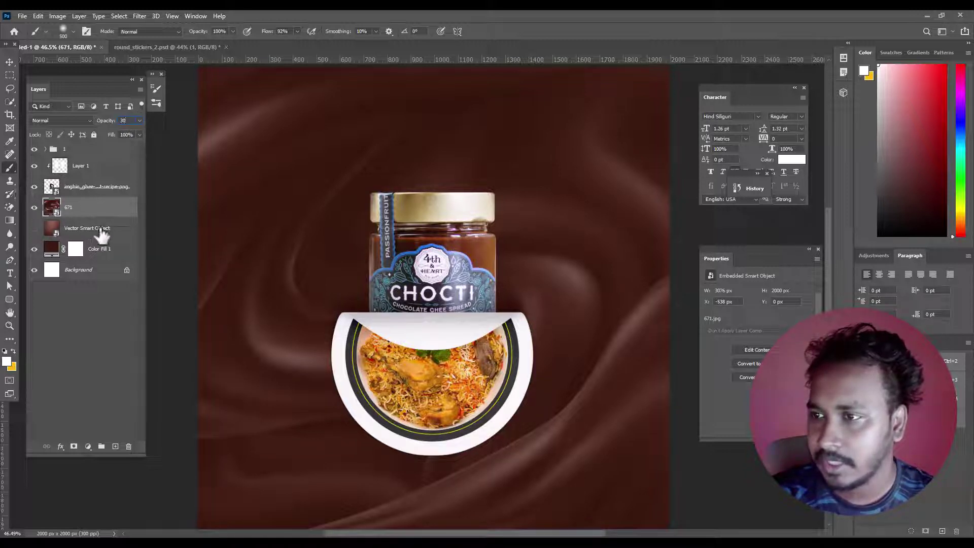
left_click(115, 446)
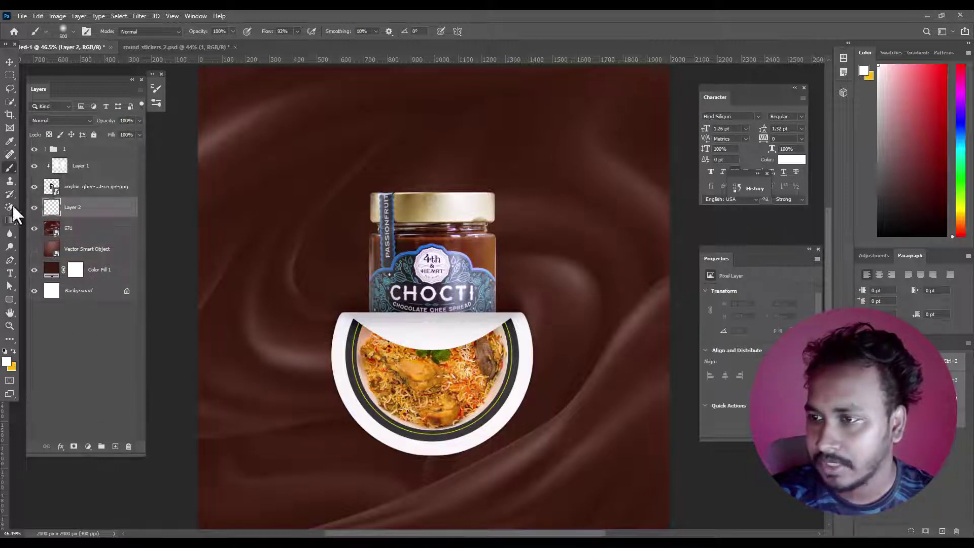
Sample dark brown from the canvas and select the glow and jar layers together.
left_click(357, 276, "alt")
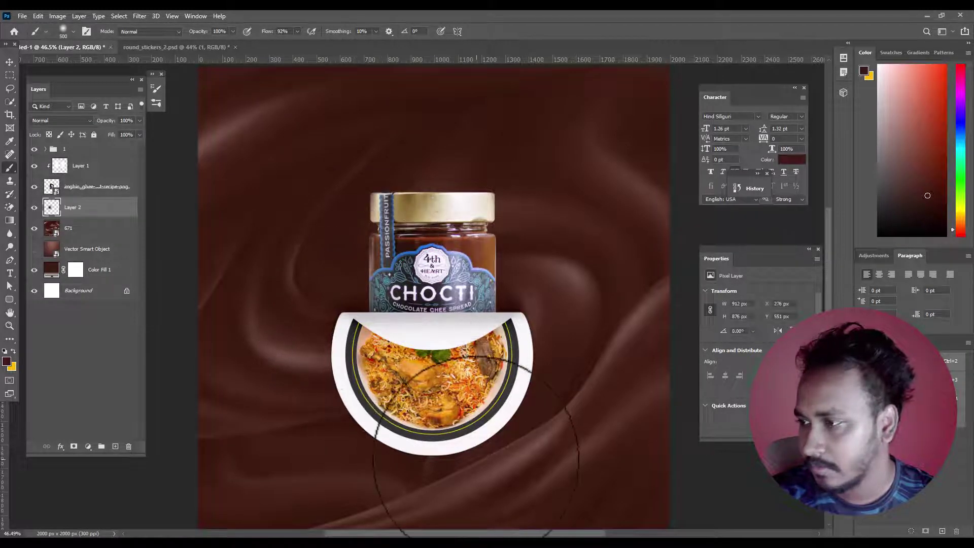
scroll(396, 390, "down", 3)
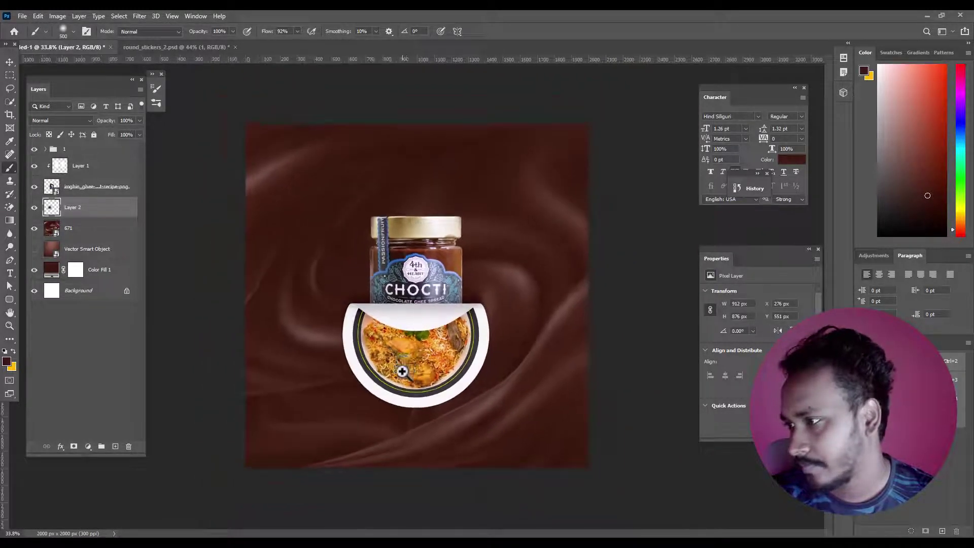
scroll(402, 371, "down", 1)
scroll(394, 385, "up", 1)
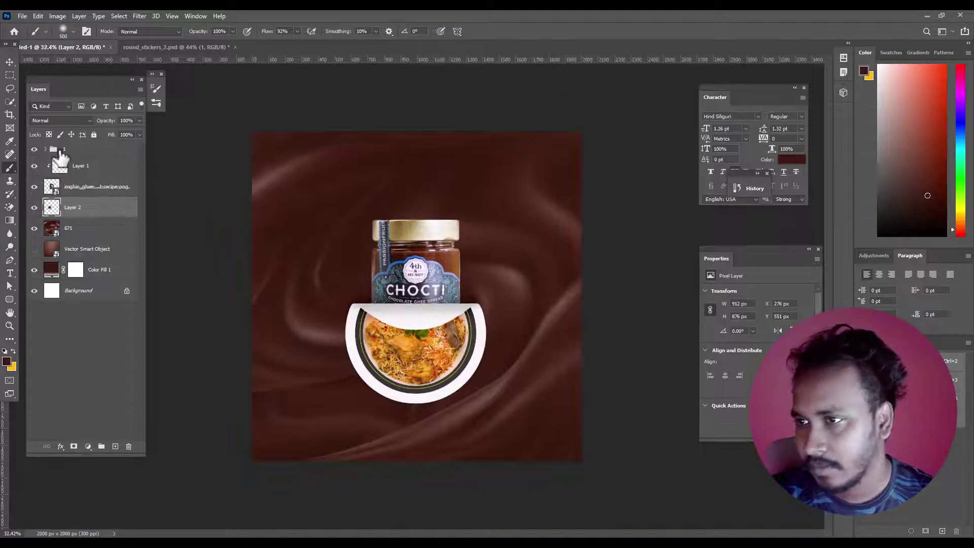
left_click(60, 152, "shift")
left_click(85, 191)
left_click(91, 165, "shift")
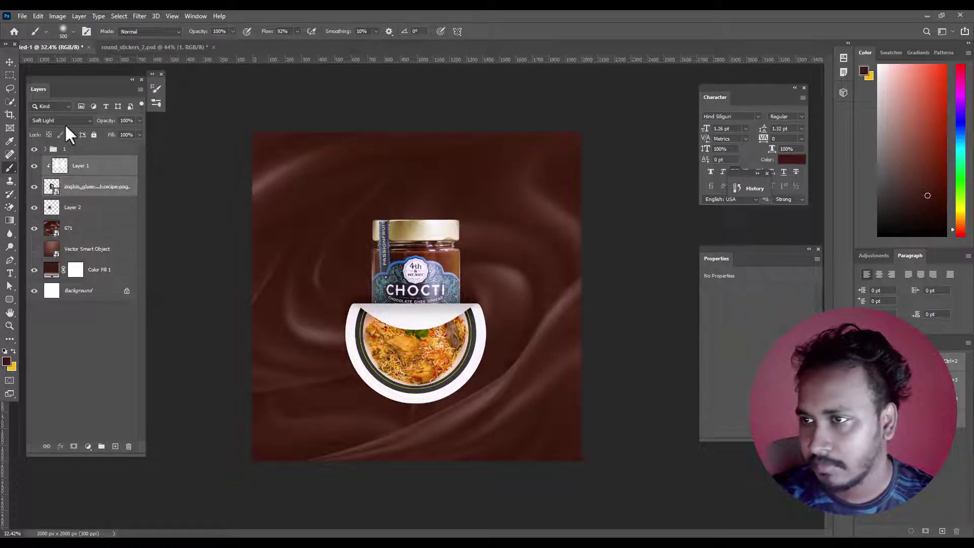
left_click(10, 61)
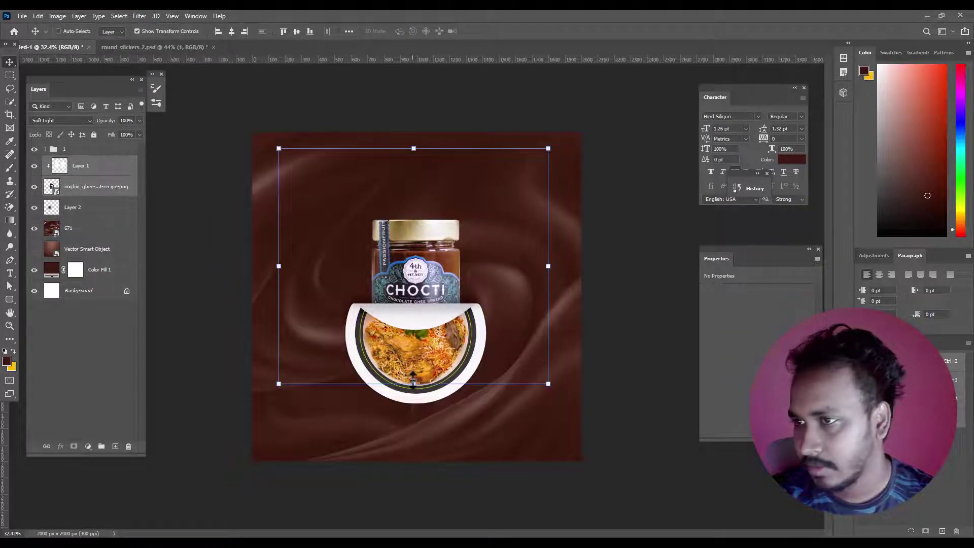
Scale the jar, glow and sticker group up about 3.5% and nudge them slightly lower.
left_click(426, 386, "ctrl+shift")
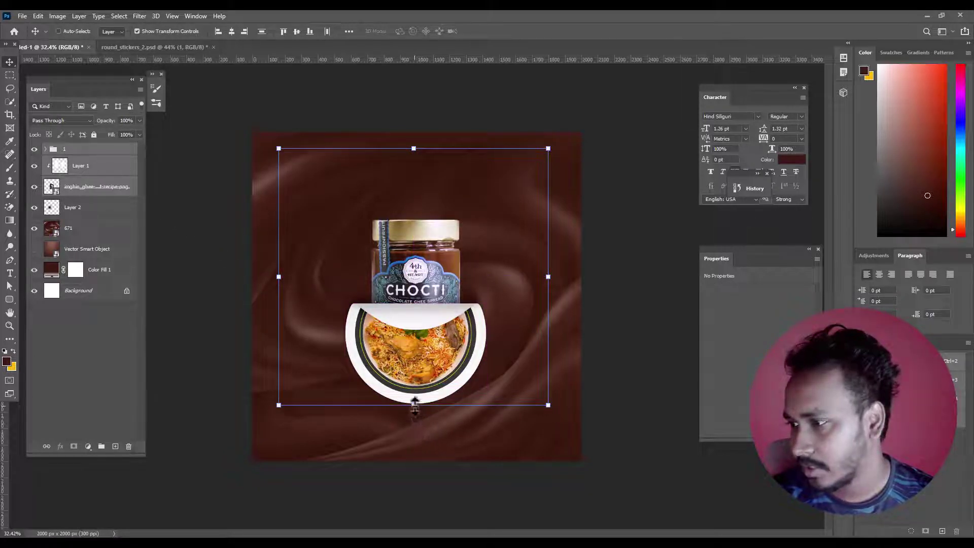
left_click_drag(414, 404, 414, 414)
left_click_drag(425, 294, 425, 300)
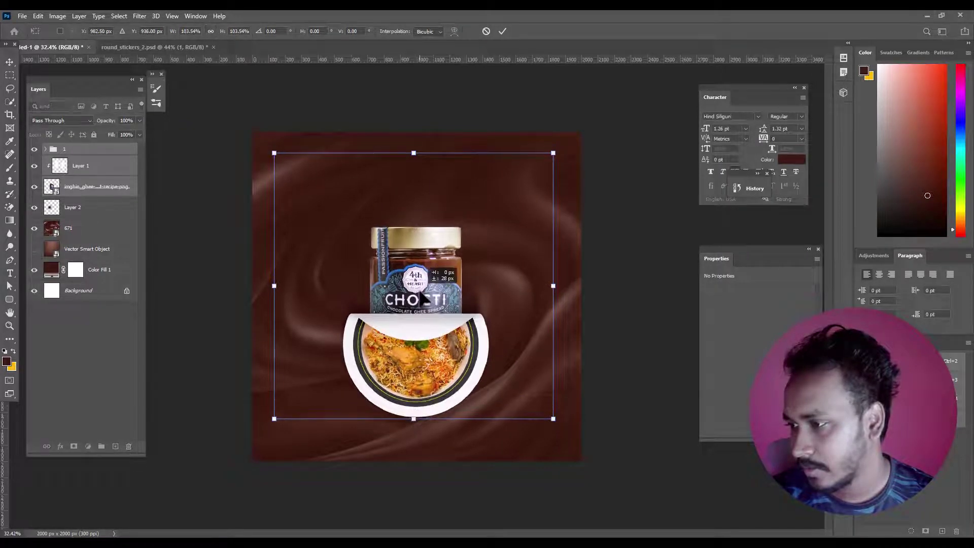
left_click(9, 76)
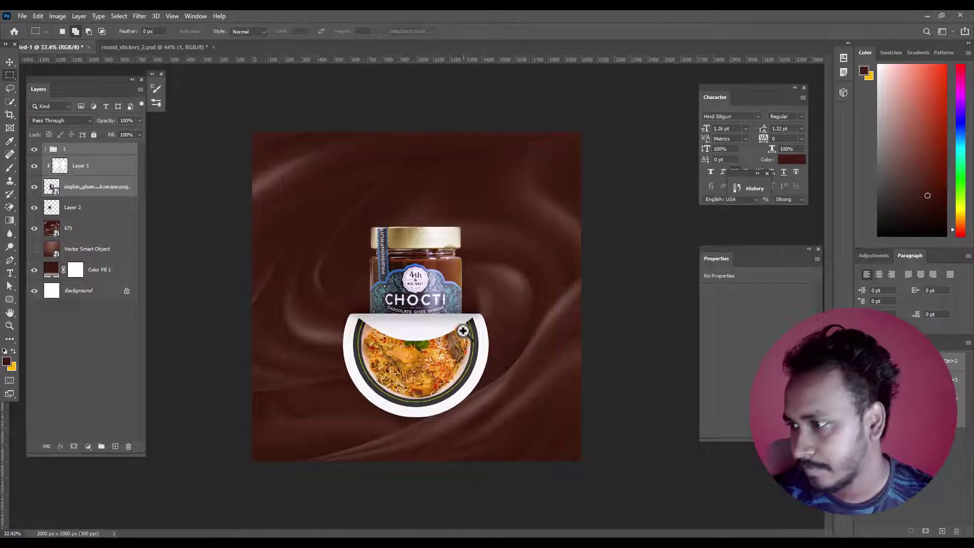
mouse_move(454, 337)
left_mouse_down()
mouse_move(462, 366)
mouse_move(446, 348)
mouse_move(456, 355)
mouse_move(452, 340)
mouse_move(439, 345)
left_mouse_up()
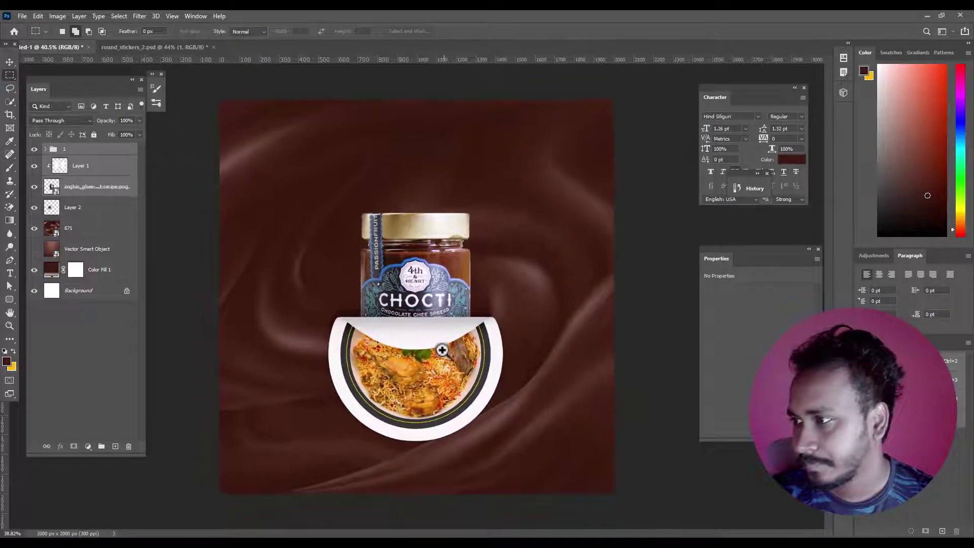
Set the chocolate-silk layer 671 to 20% opacity and add empty Layer 3 above it.
left_click(87, 231)
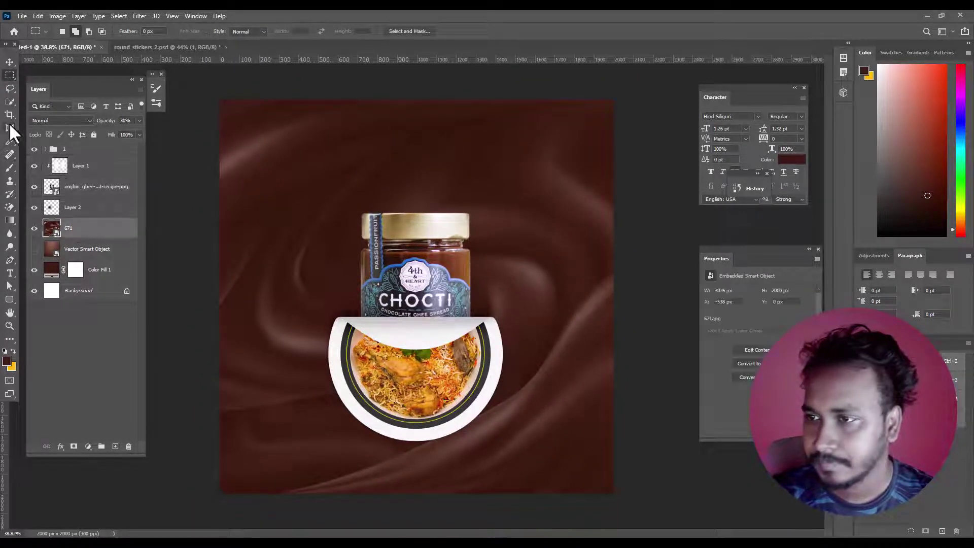
left_click(11, 168)
left_click_drag(372, 301, 333, 303)
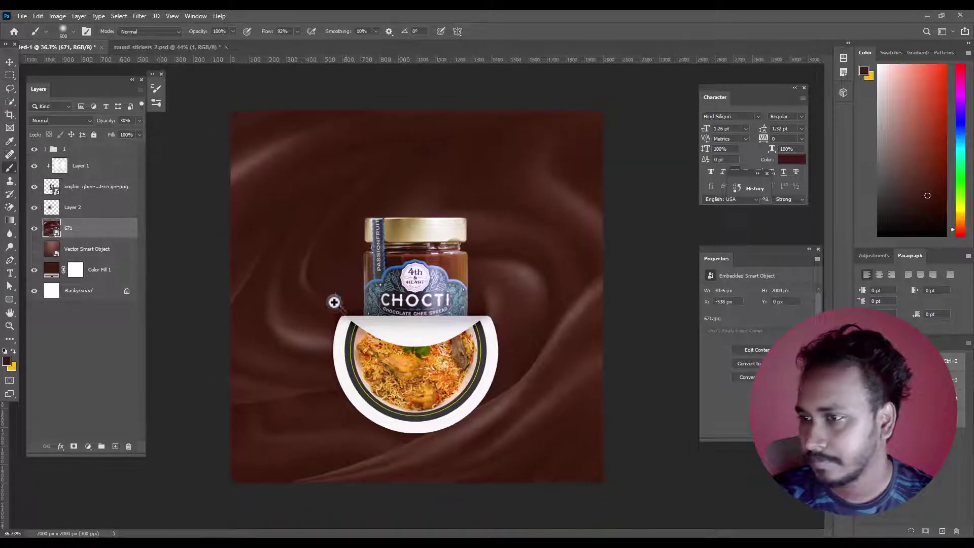
type("2")
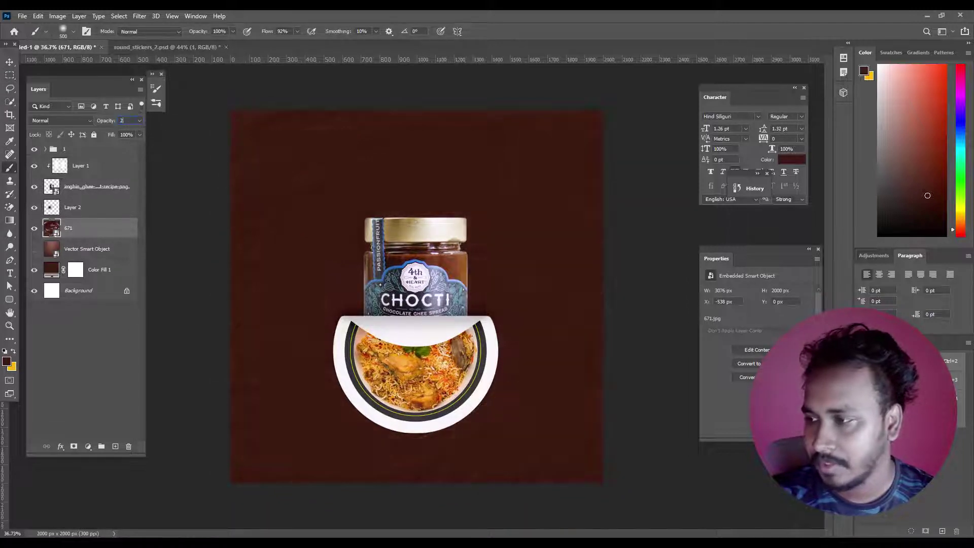
type("0")
key("Return")
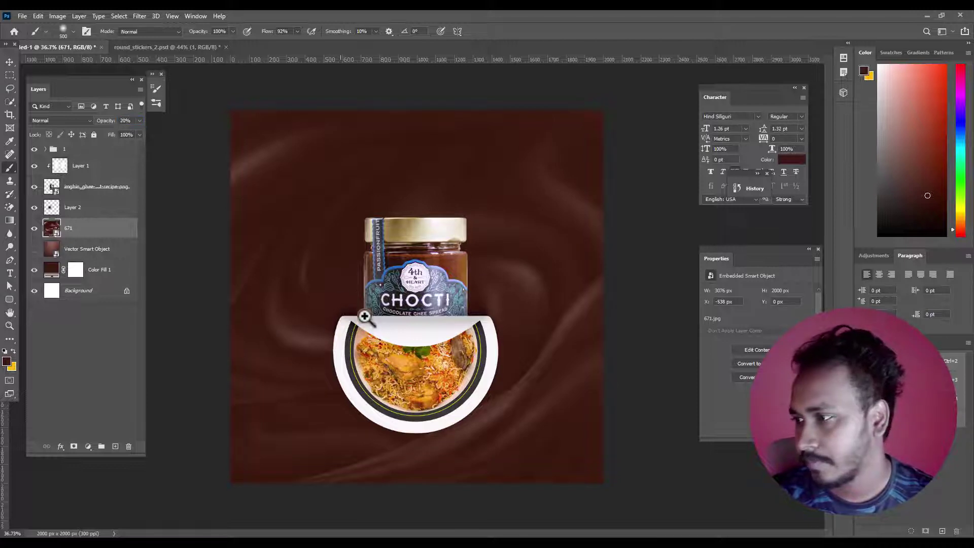
left_click_drag(366, 317, 349, 317)
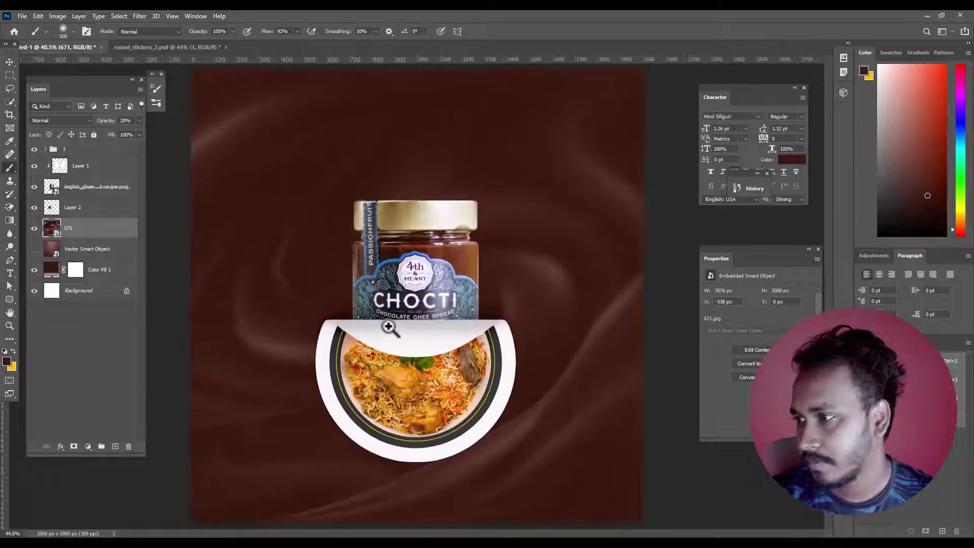
left_click(115, 446)
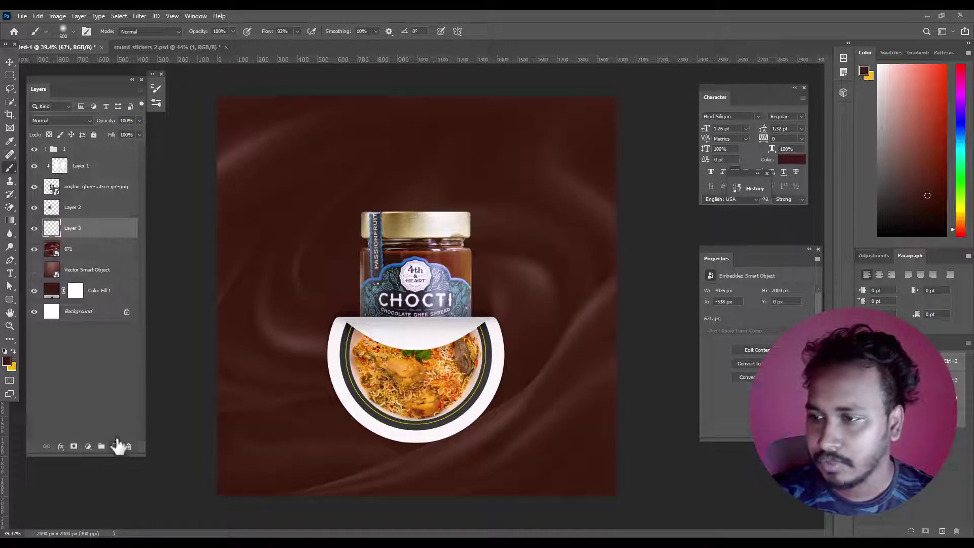
Pick a foreground colour and set up a soft brush at 1600 size with 100% flow.
left_click(12, 363)
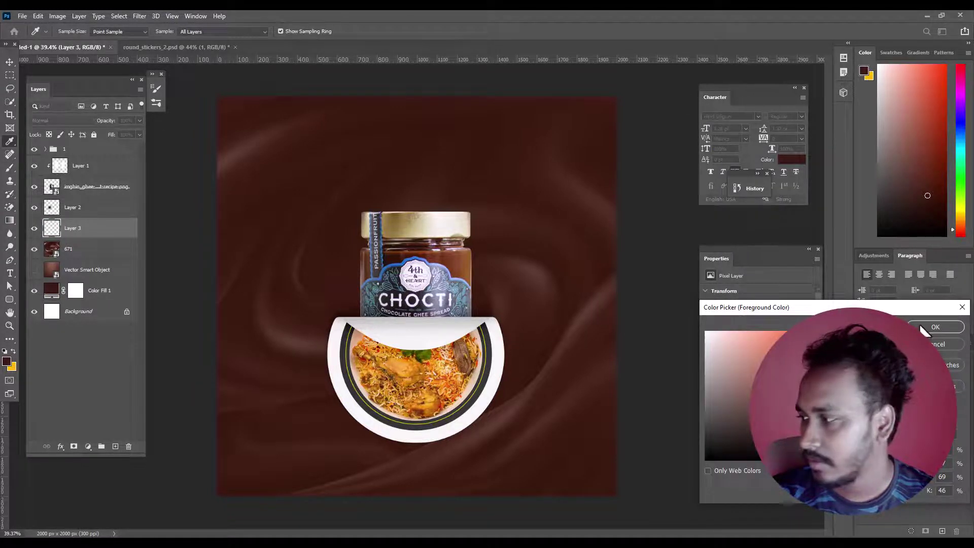
left_click(935, 328)
key("b")
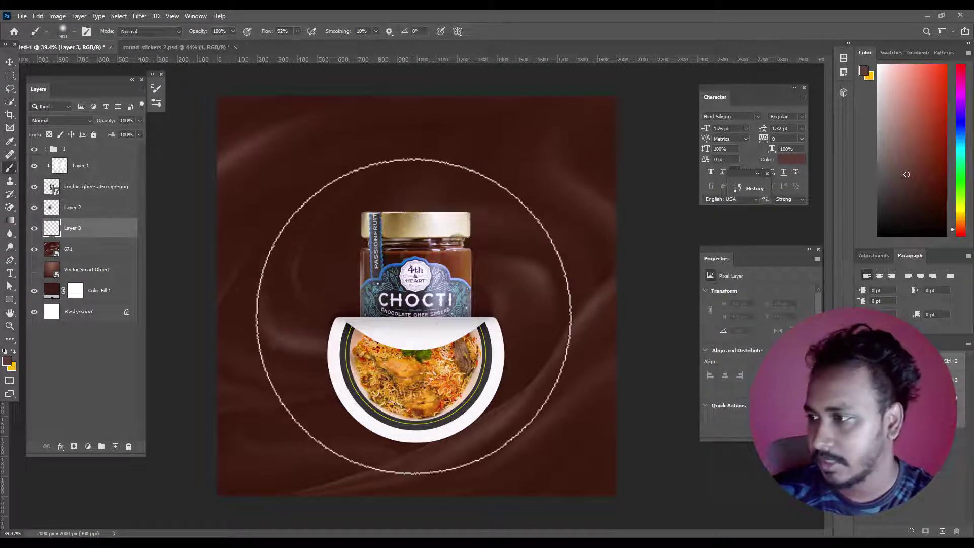
key("bracketright")
key("bracketright")
key("bracketright")
left_click(366, 284)
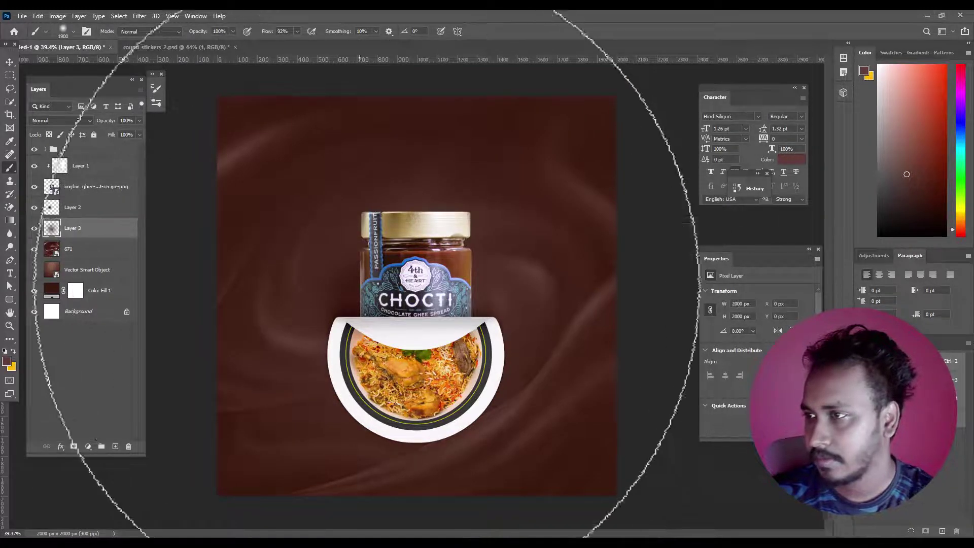
key("ctrl+z")
left_click_drag(304, 54, 324, 53)
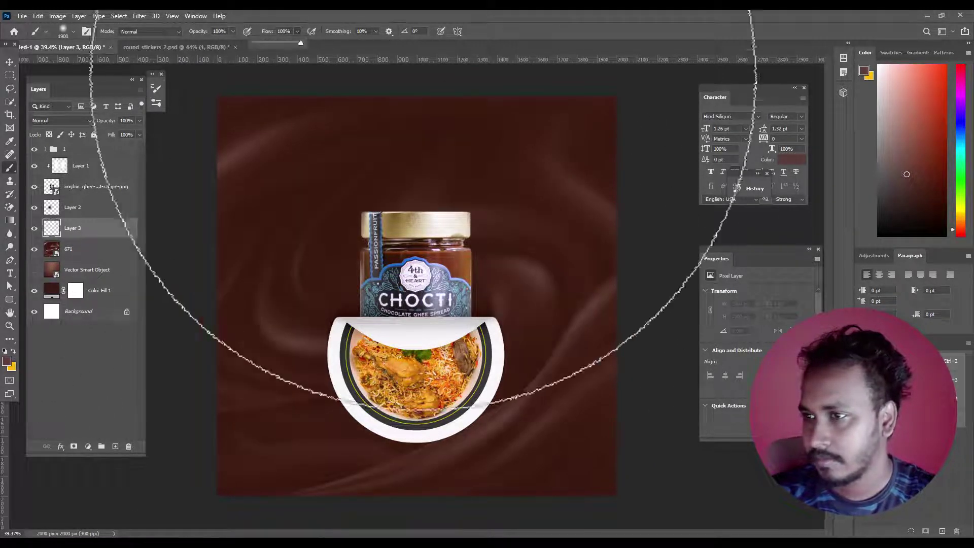
key("bracketleft")
key("bracketleft")
key("bracketleft")
key("bracketright")
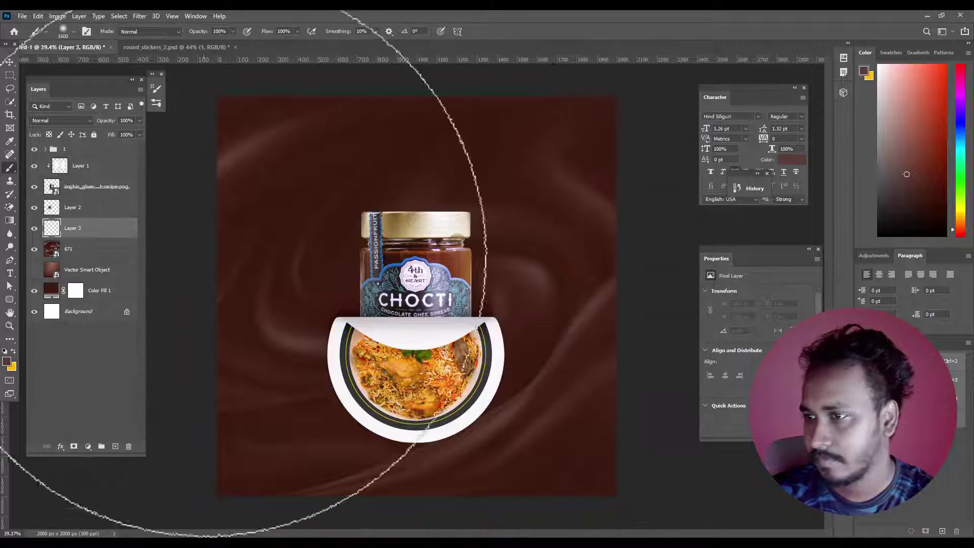
Move Layer 3 above Layer 2, dab a soft glow around the jar, and blend it as Screen.
left_click_drag(84, 229, 72, 209)
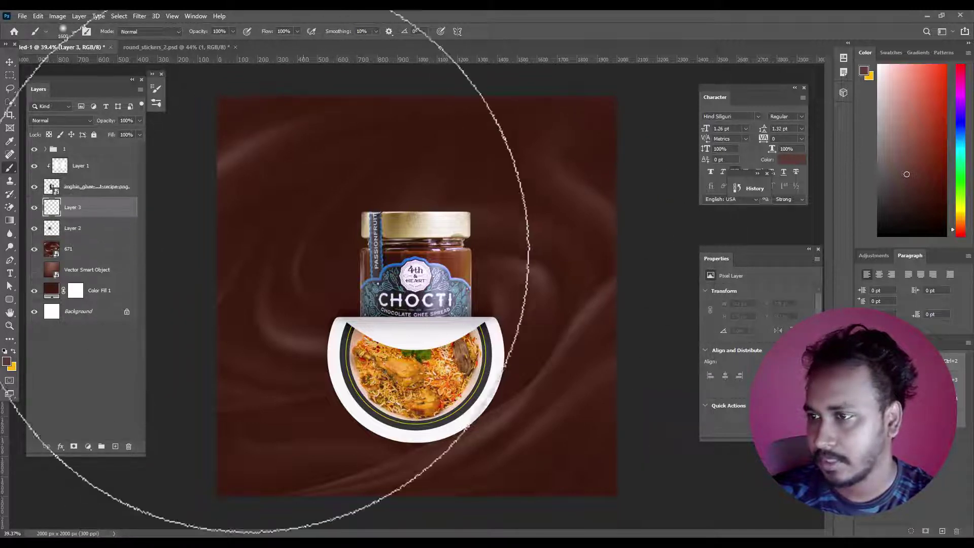
left_click(350, 284)
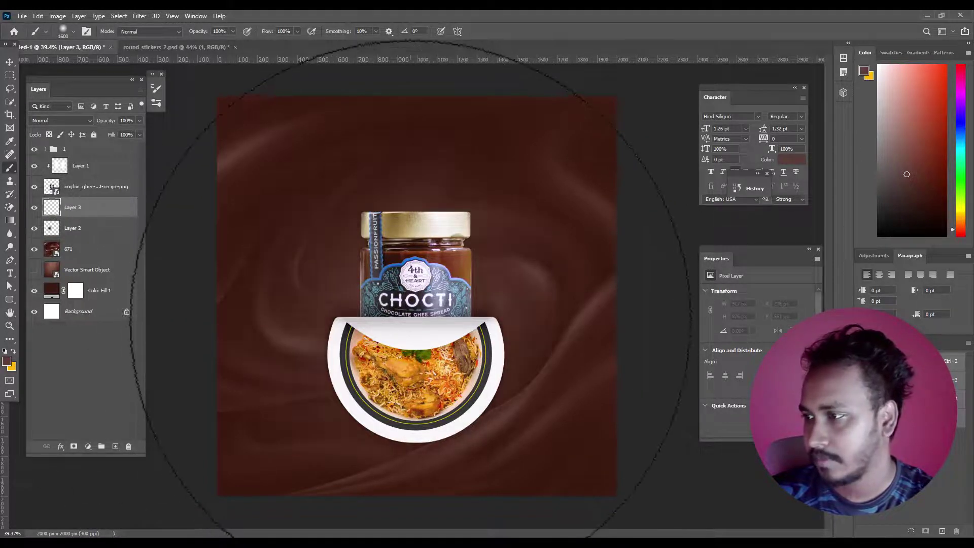
left_click(40, 120)
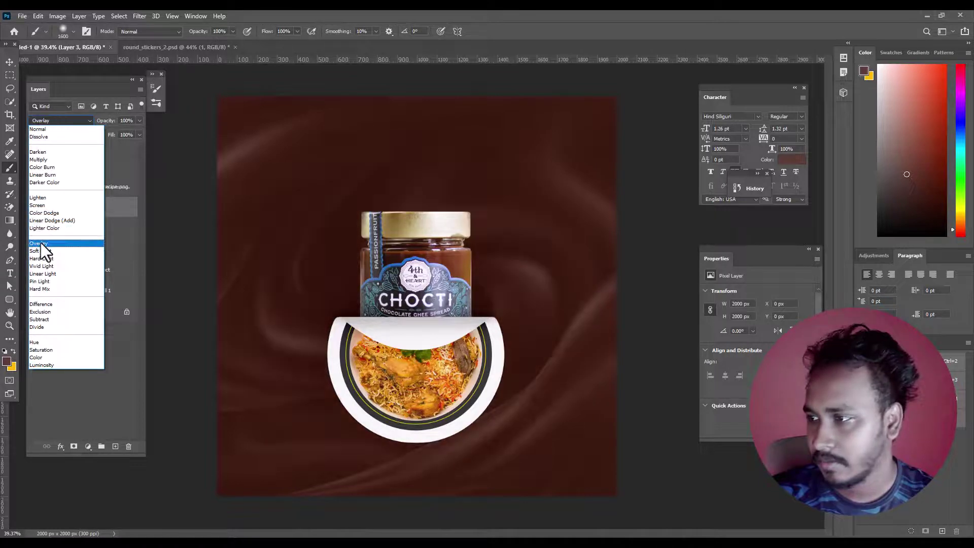
left_click(44, 206)
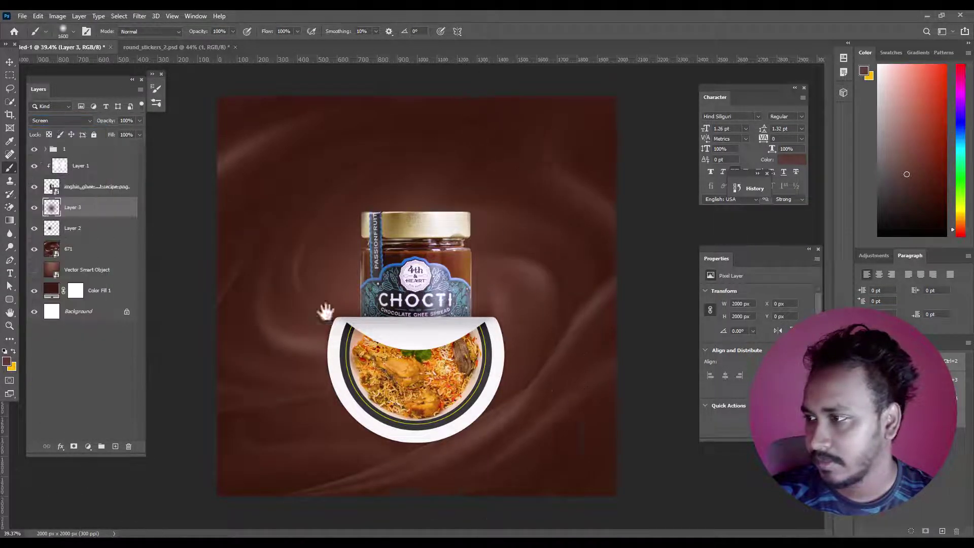
scroll(373, 310, "down", 2)
scroll(373, 309, "up", 2)
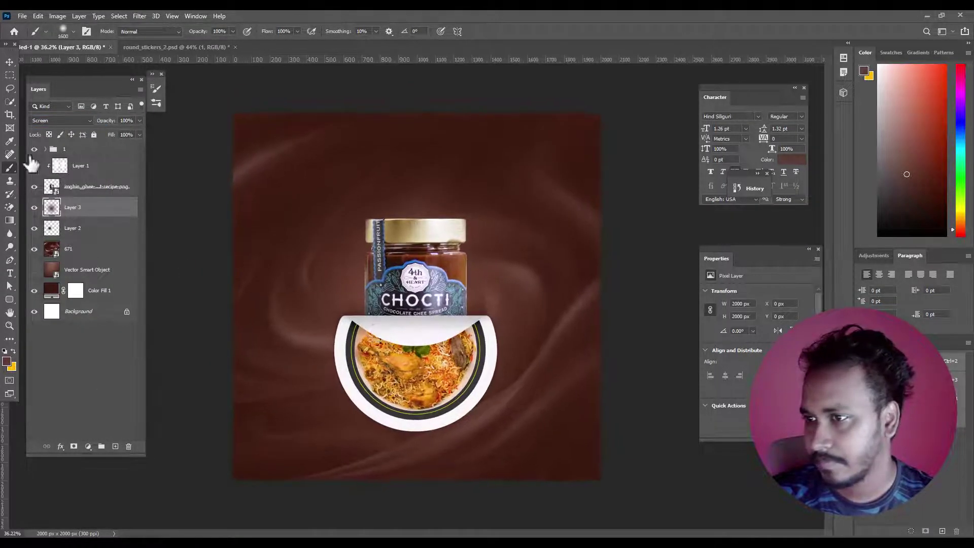
Try rescaling the glow layer, then restore it to 100% size.
left_click(10, 63)
left_click_drag(417, 112, 425, 199)
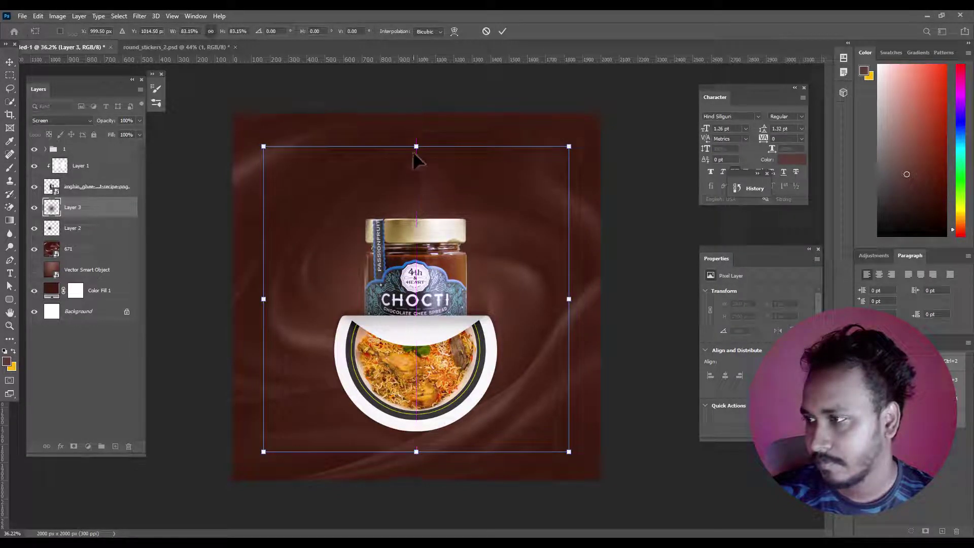
left_click_drag(425, 199, 416, 112)
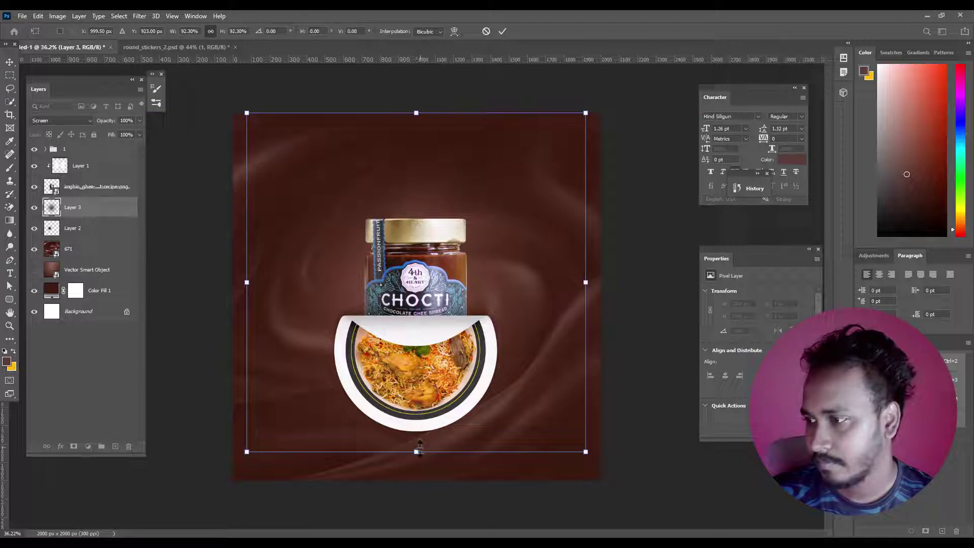
left_click_drag(416, 450, 416, 481)
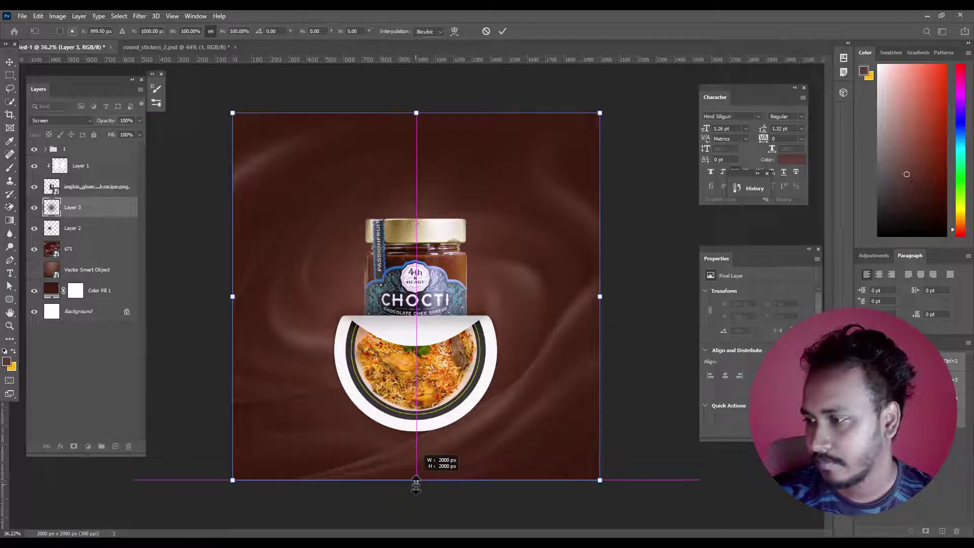
left_click(9, 75)
scroll(470, 338, "down", 2)
scroll(470, 338, "up", 1)
scroll(471, 339, "up", 1)
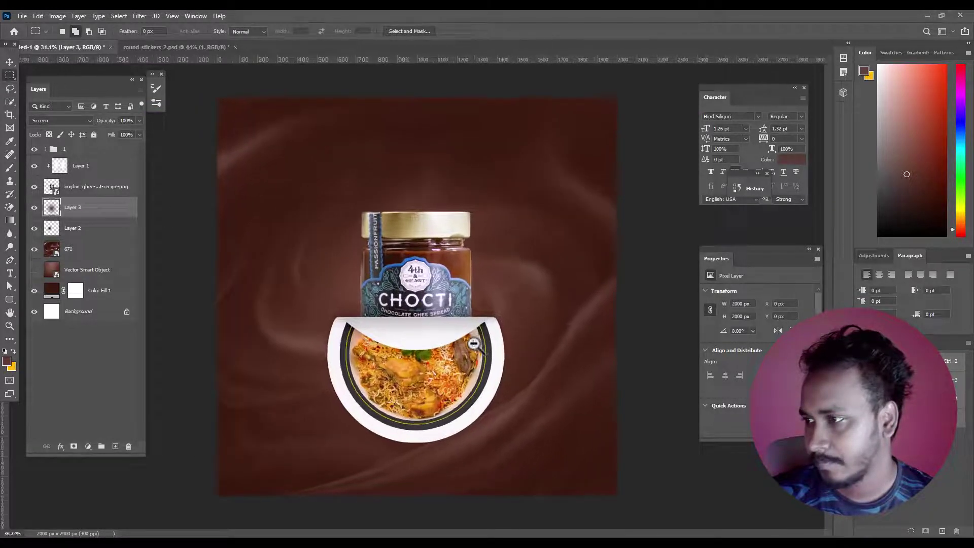
scroll(477, 345, "up", 1)
scroll(482, 348, "up", 2)
scroll(467, 315, "down", 1)
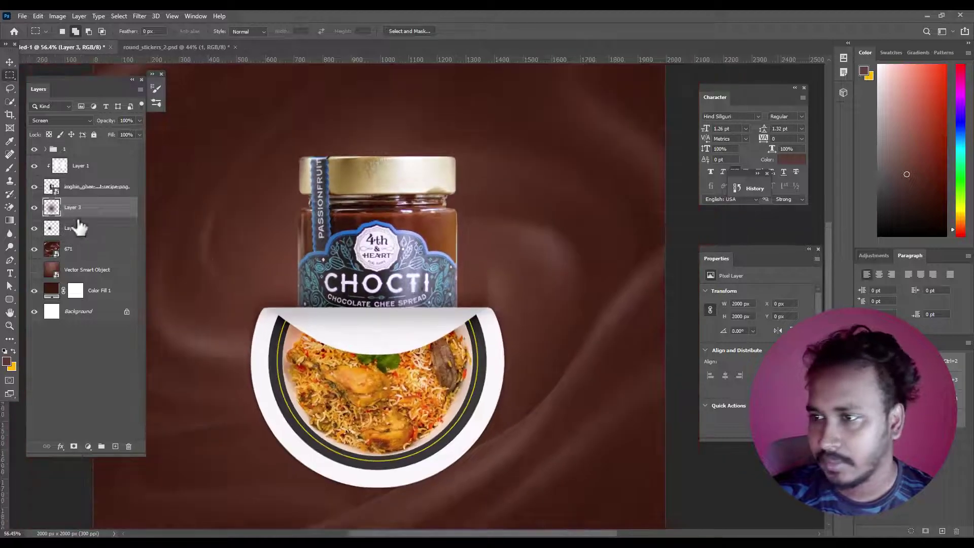
right_click(79, 187)
Add an Inner Glow to the jar with size 58 px and 50% opacity.
left_click(111, 111)
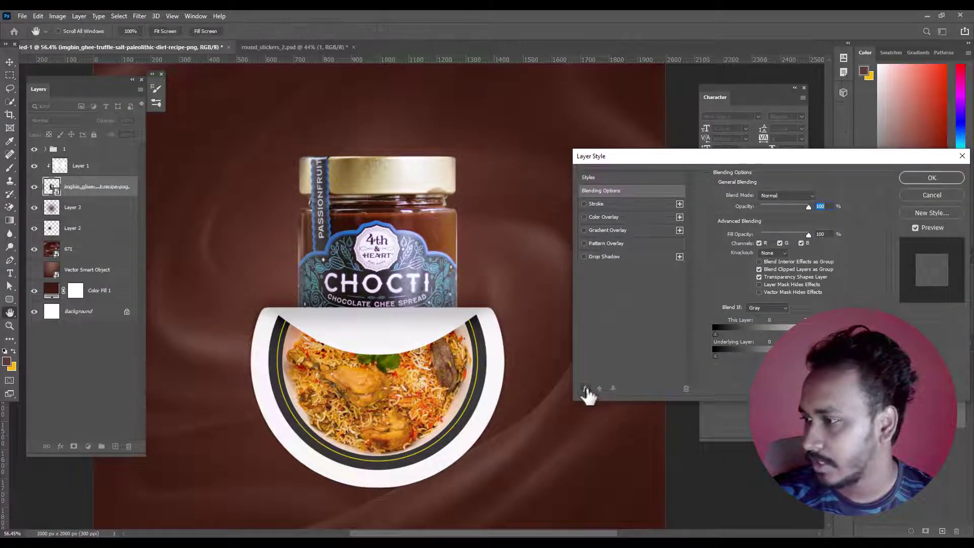
left_click(586, 389)
left_click(609, 442)
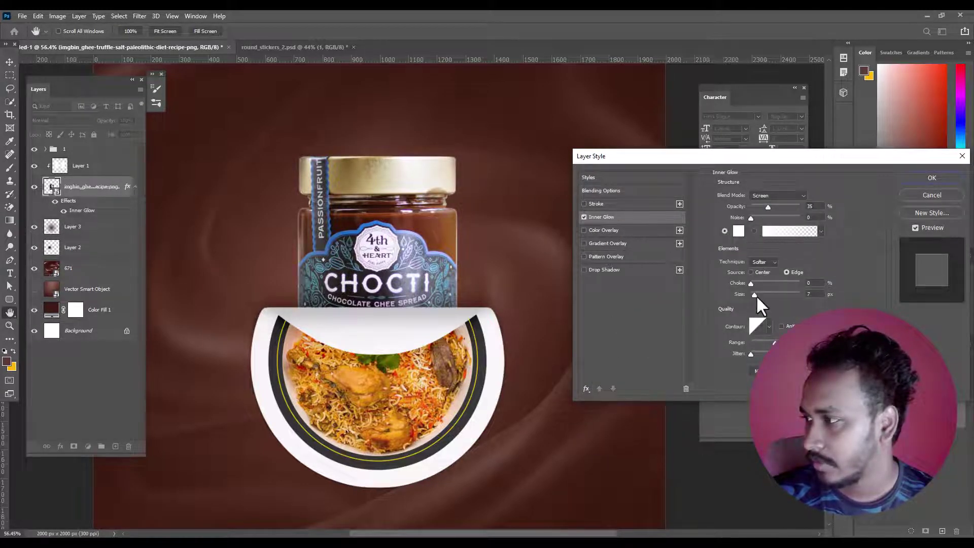
left_click_drag(756, 295, 760, 294)
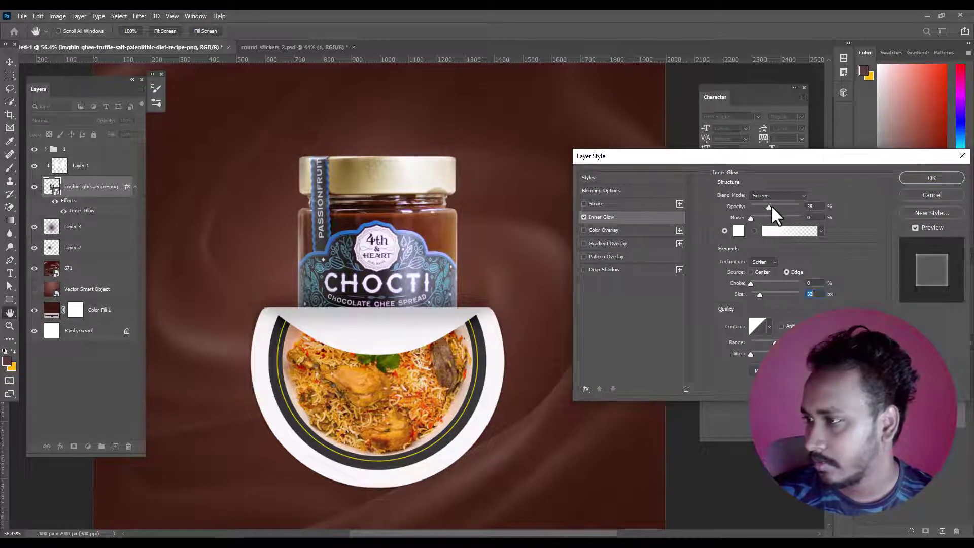
mouse_move(771, 205)
left_mouse_down()
mouse_move(786, 209)
mouse_move(784, 219)
left_mouse_up()
left_click_drag(766, 294, 765, 293)
left_click(919, 175)
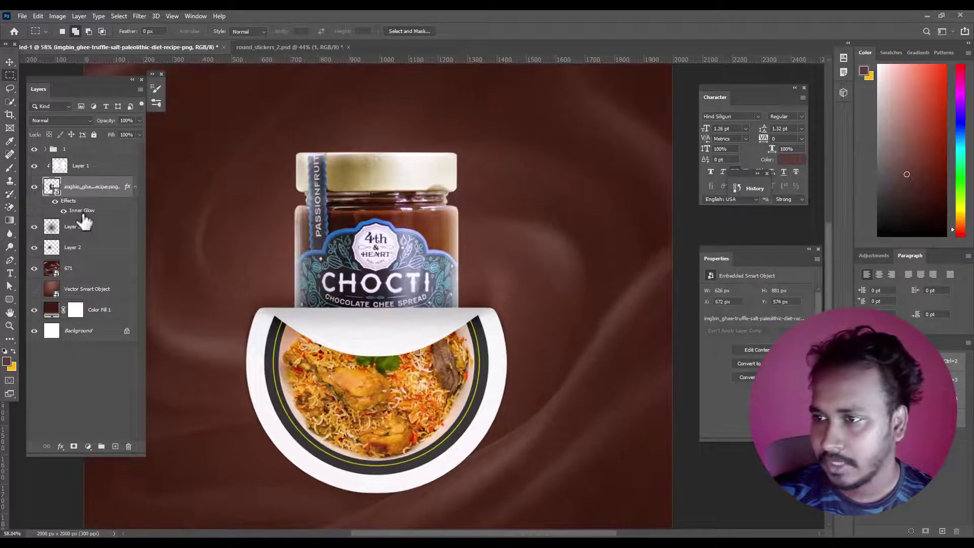
Convert the jar's inner glow effect into its own layer and select it.
right_click(83, 212)
left_click(112, 380)
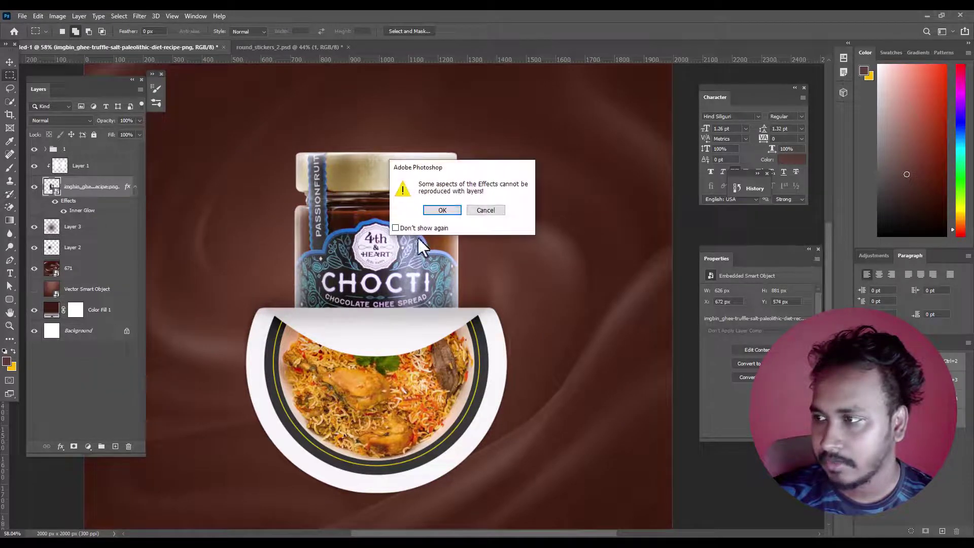
left_click(440, 211)
left_click(94, 187)
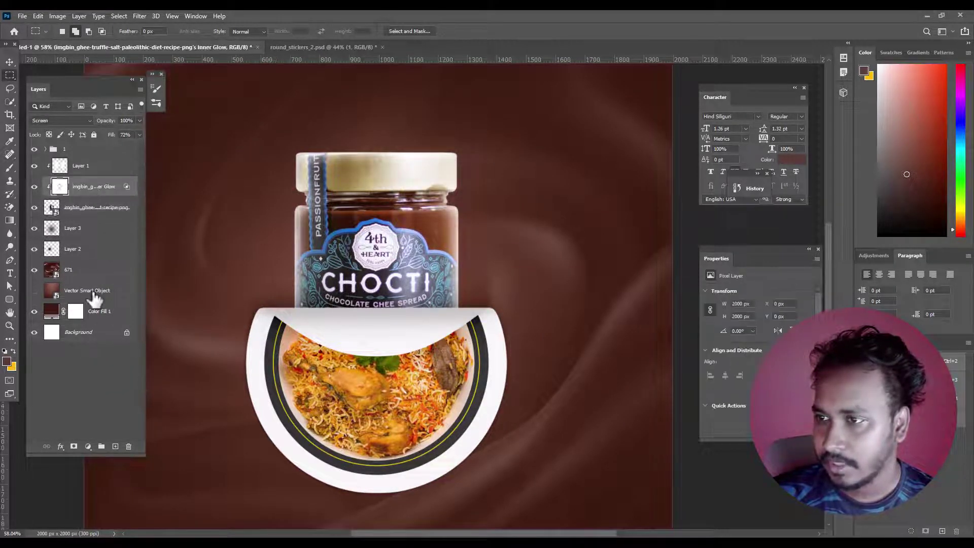
Add a black mask to the inner-glow layer and brush two vertical glow strips onto the jar.
left_click(74, 447, "alt")
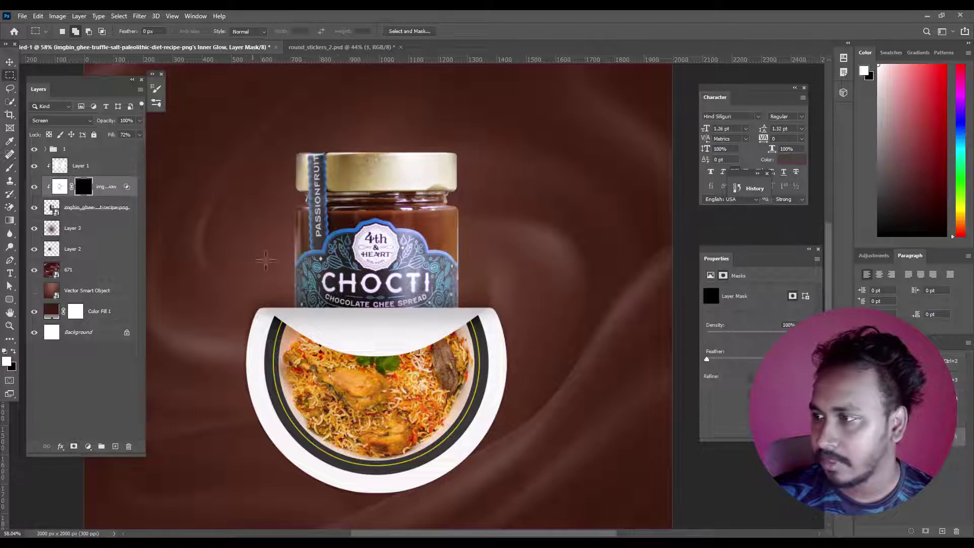
left_click(11, 168)
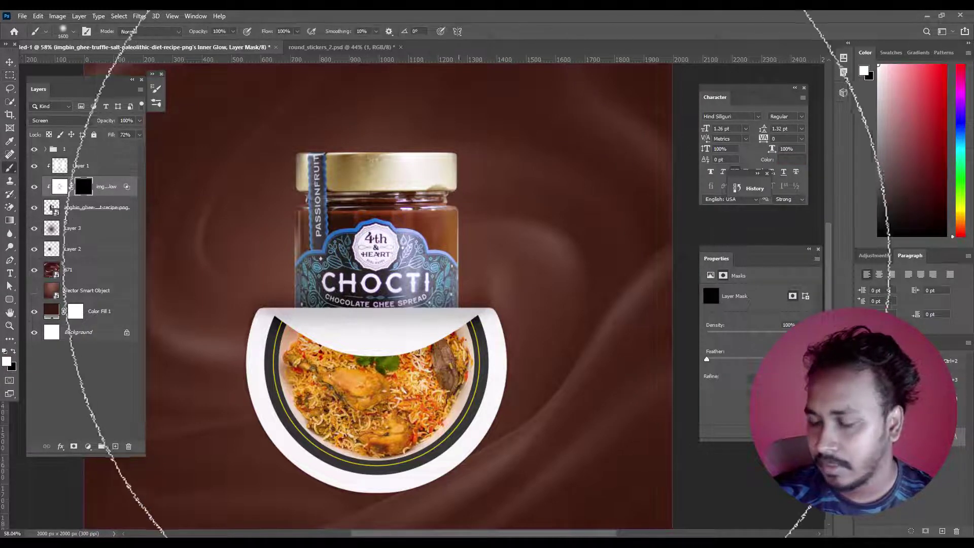
key("bracketleft")
key("bracketleft")
key("bracketleft")
key("bracketleft")
key("bracketleft")
key("bracketleft")
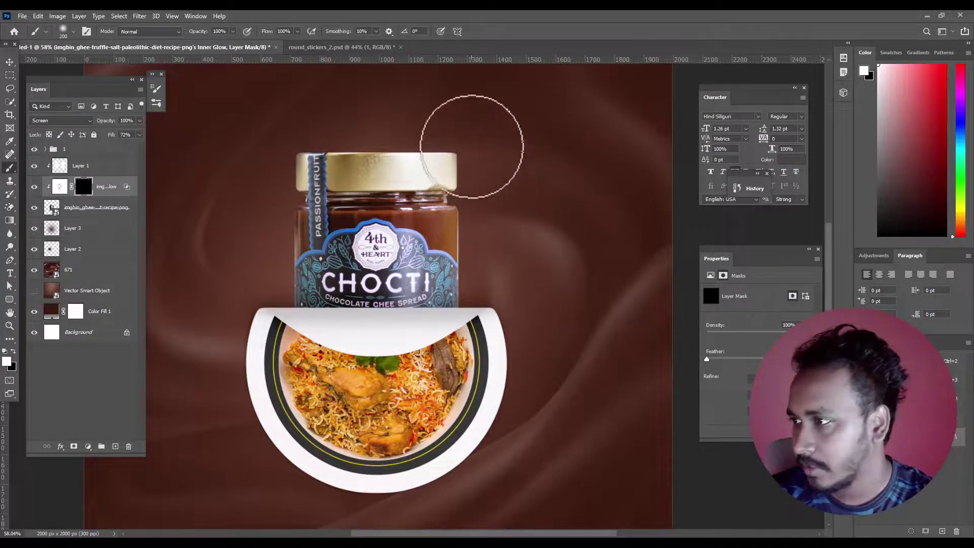
left_click_drag(477, 355, 466, 247)
left_click_drag(271, 144, 302, 241)
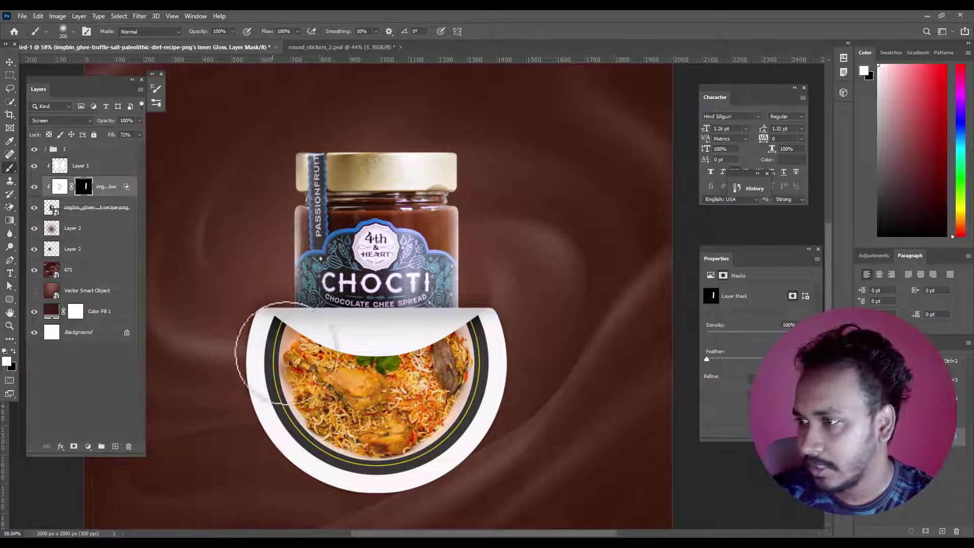
Raise the masked inner-glow layer's fill to 49%.
scroll(250, 315, "down", 3)
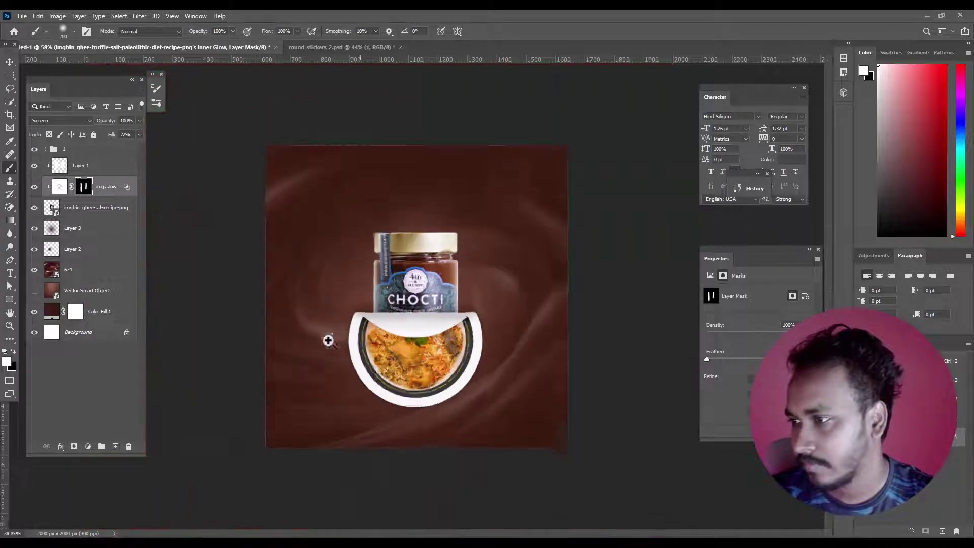
scroll(325, 338, "up", 1)
scroll(382, 380, "up", 2)
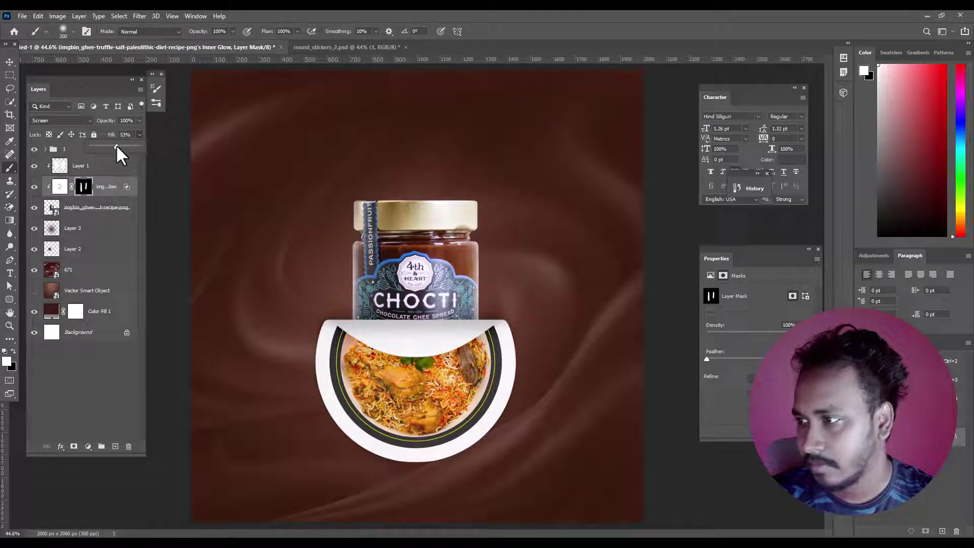
left_click_drag(113, 146, 117, 147)
scroll(429, 337, "down", 2)
scroll(429, 337, "down", 1)
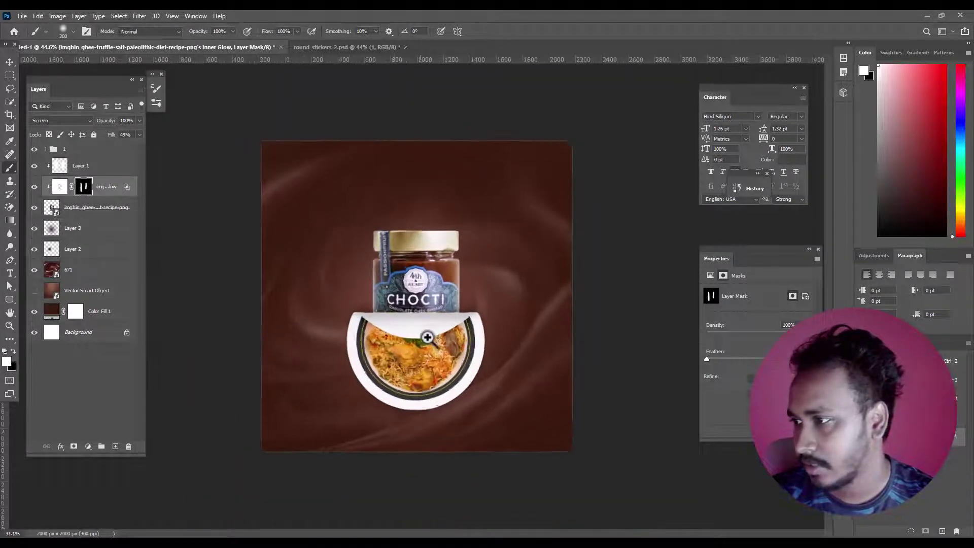
scroll(423, 314, "up", 1)
scroll(423, 314, "up", 2)
scroll(433, 333, "down", 1)
scroll(432, 328, "up", 1)
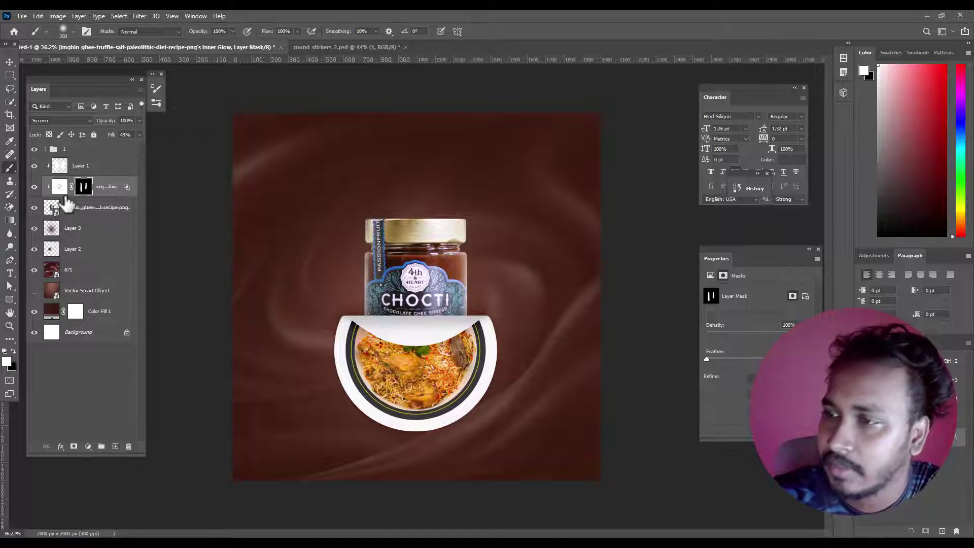
Open the sticker smart object's contents and group its two biryani layers.
left_click(66, 230)
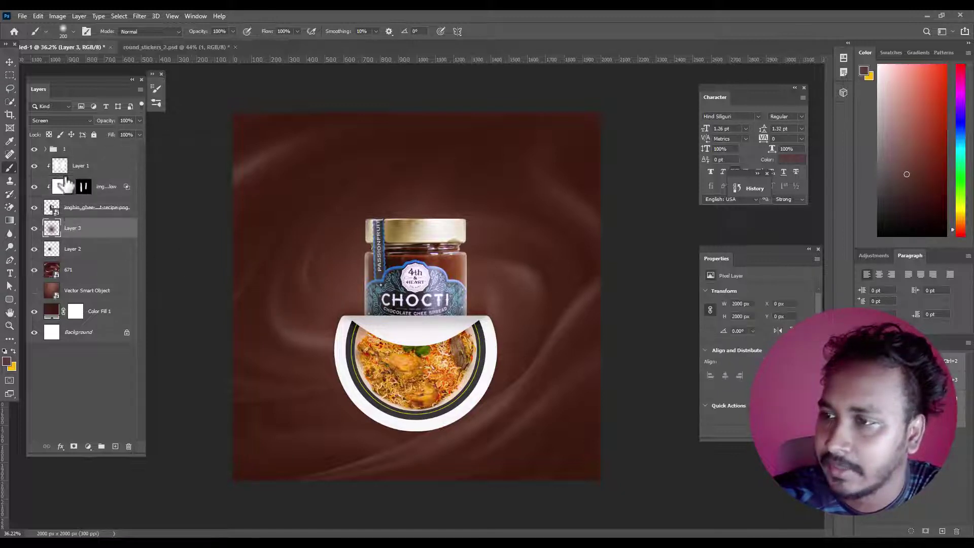
left_click(46, 149)
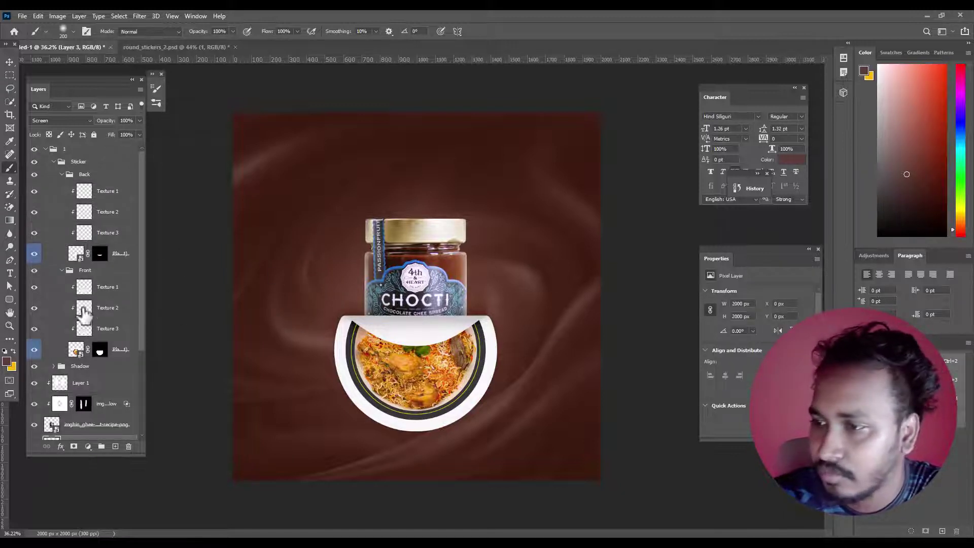
double_click(76, 350)
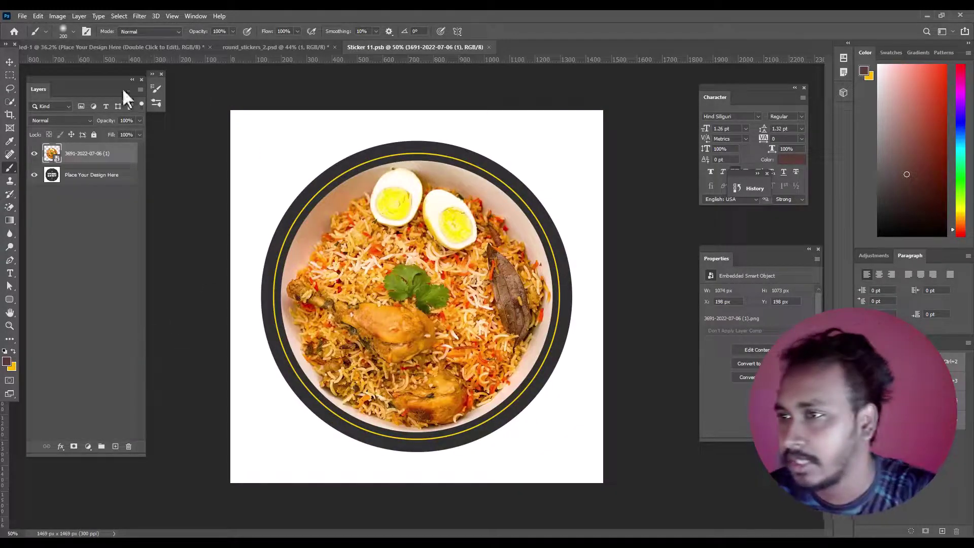
left_click(9, 61)
left_click(84, 177, "shift")
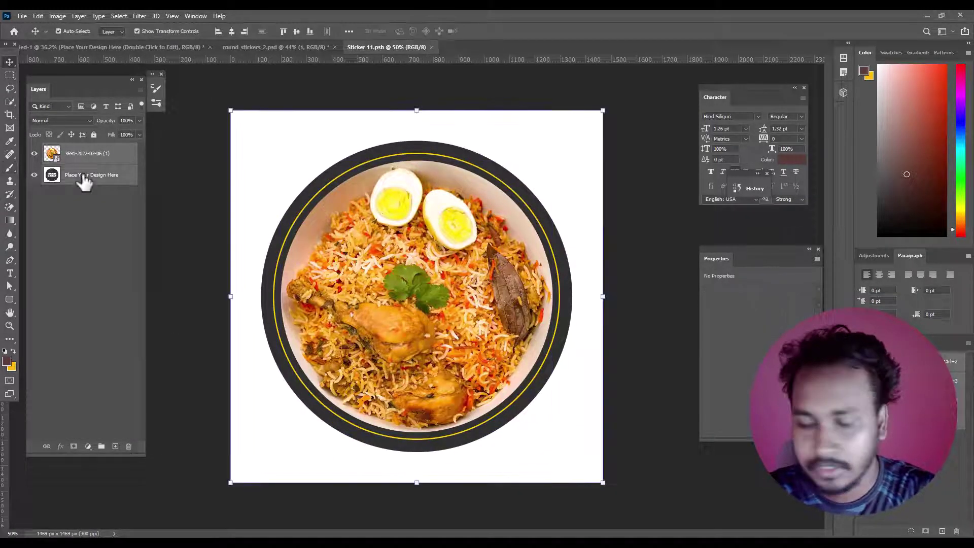
key("ctrl+g")
Enlarge the sticker group to about 109%, centre it vertically, and save the contents.
scroll(399, 193, "down", 2)
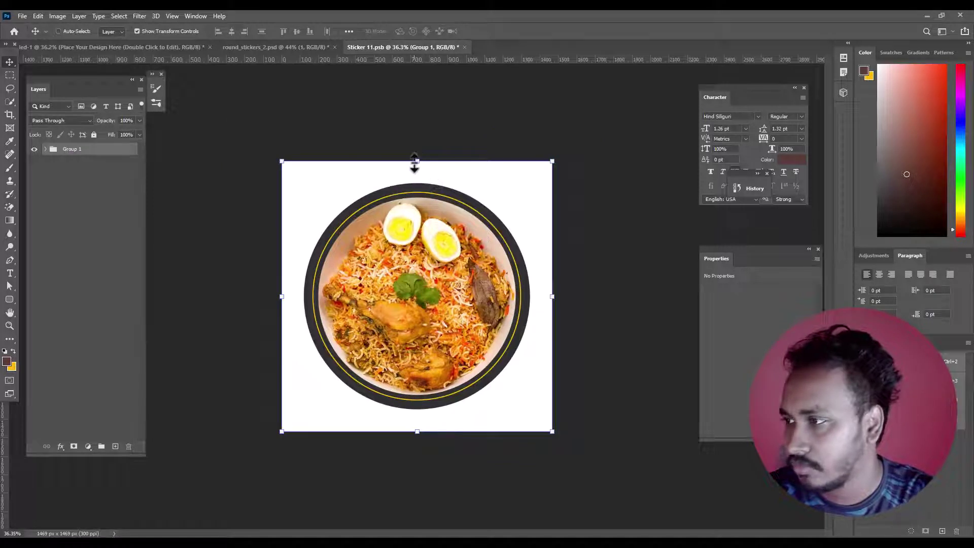
left_click_drag(415, 163, 414, 151)
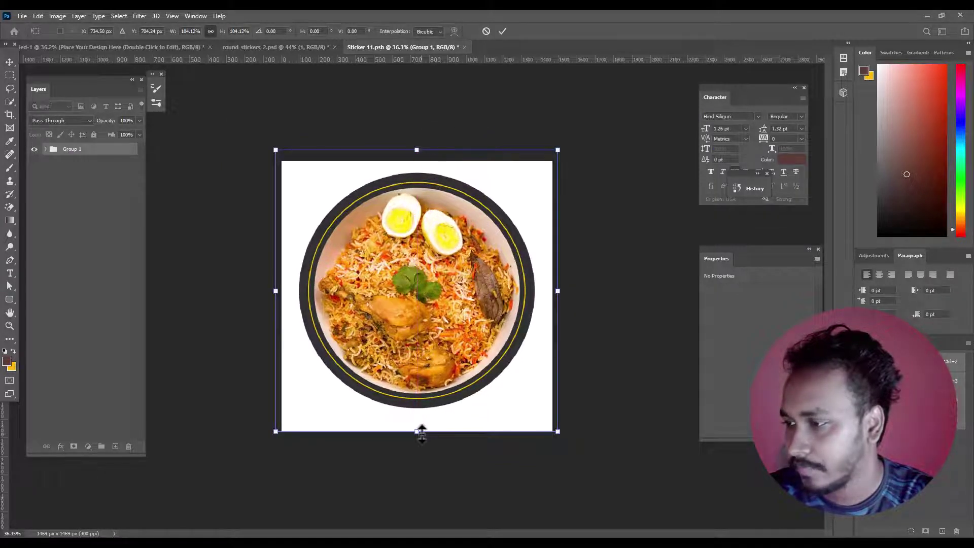
left_click_drag(421, 433, 424, 447)
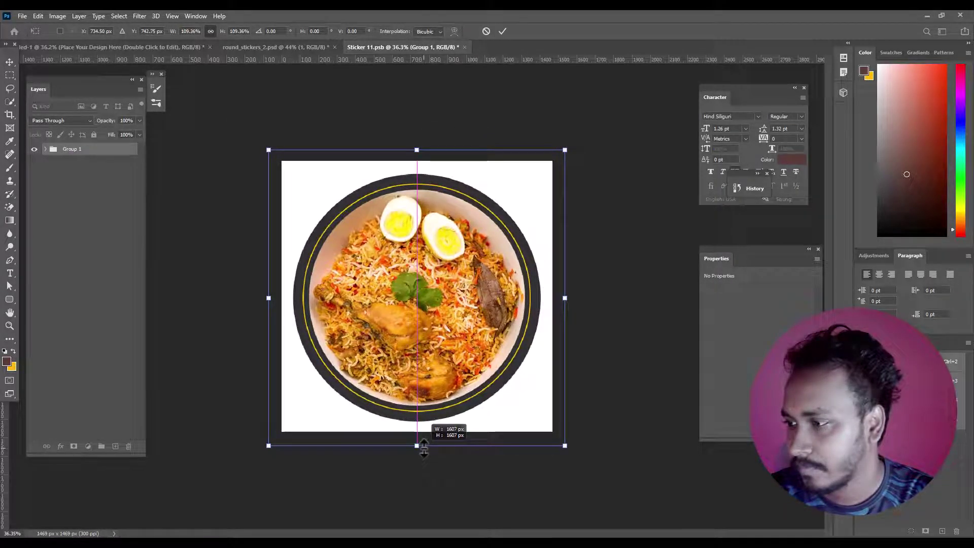
key("Return")
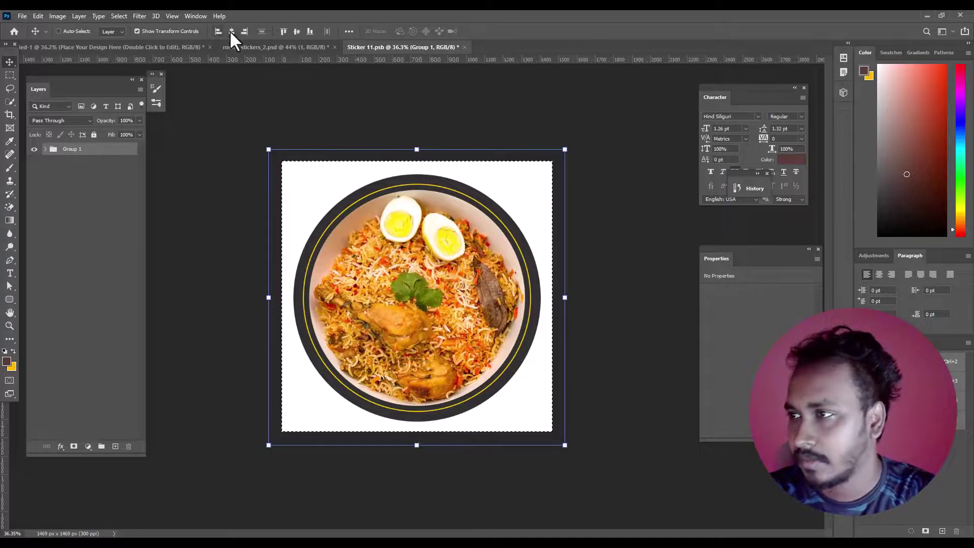
left_click(297, 31)
key("ctrl+d")
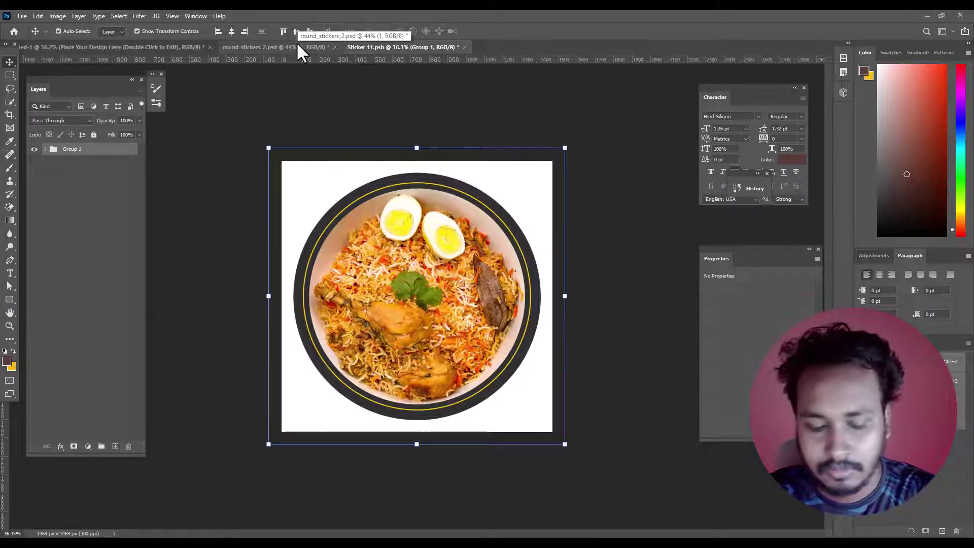
key("ctrl+s")
Close the sticker file and start a new type layer above the jar on the poster.
left_click(464, 46)
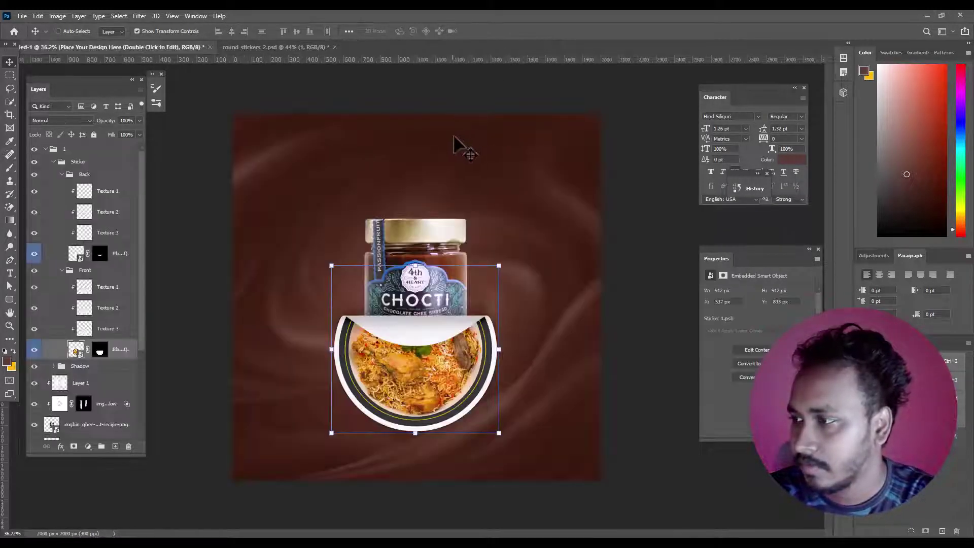
left_click(10, 77)
scroll(409, 374, "down", 1)
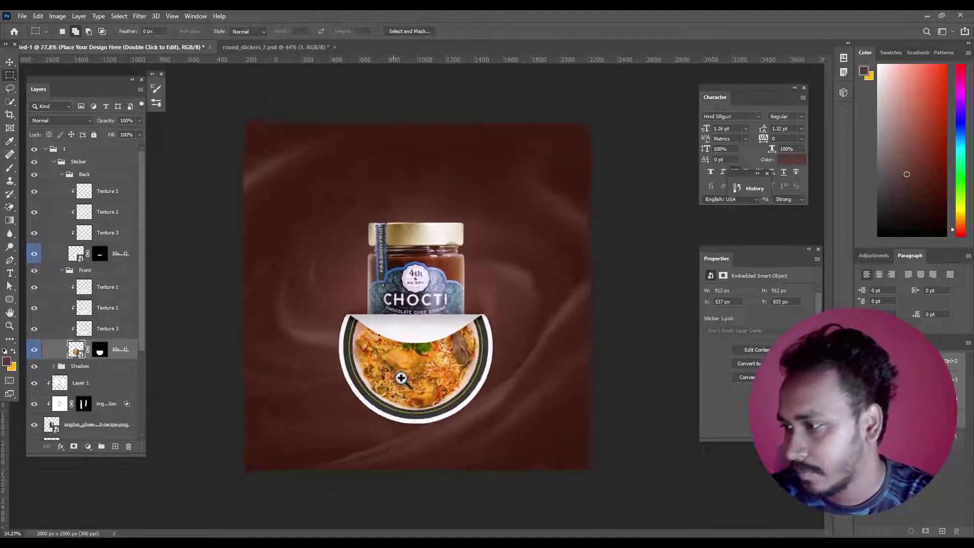
scroll(399, 368, "up", 2)
scroll(411, 355, "down", 1)
scroll(429, 334, "up", 1)
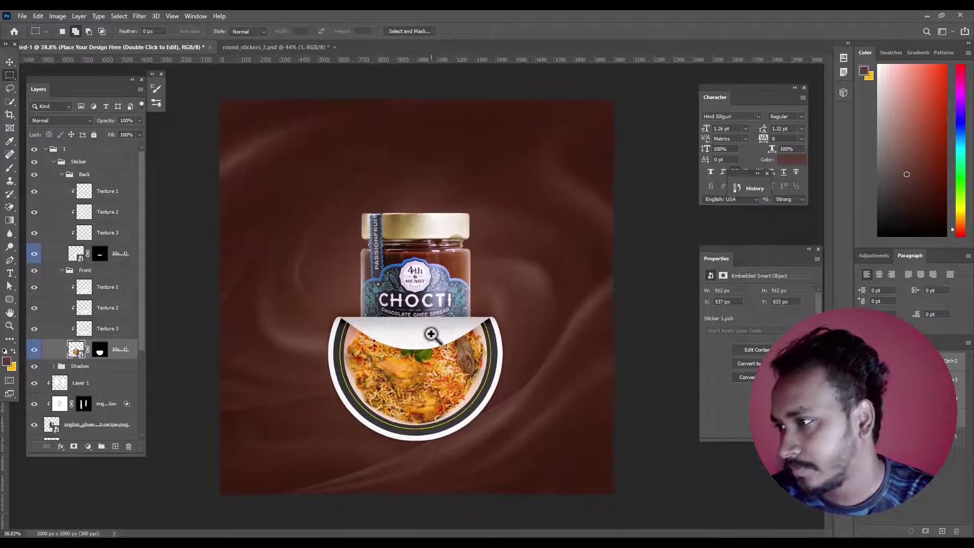
scroll(428, 334, "up", 1)
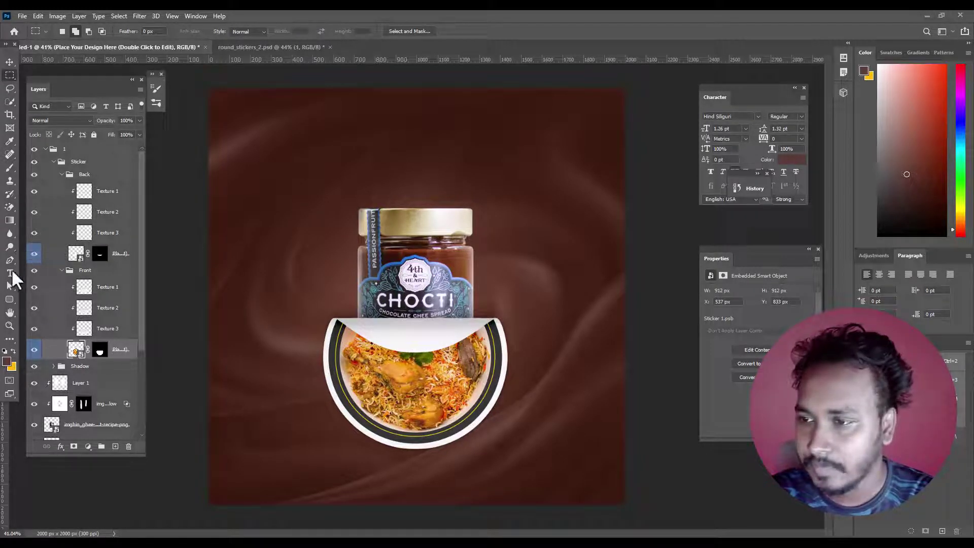
key("t")
left_click(395, 171)
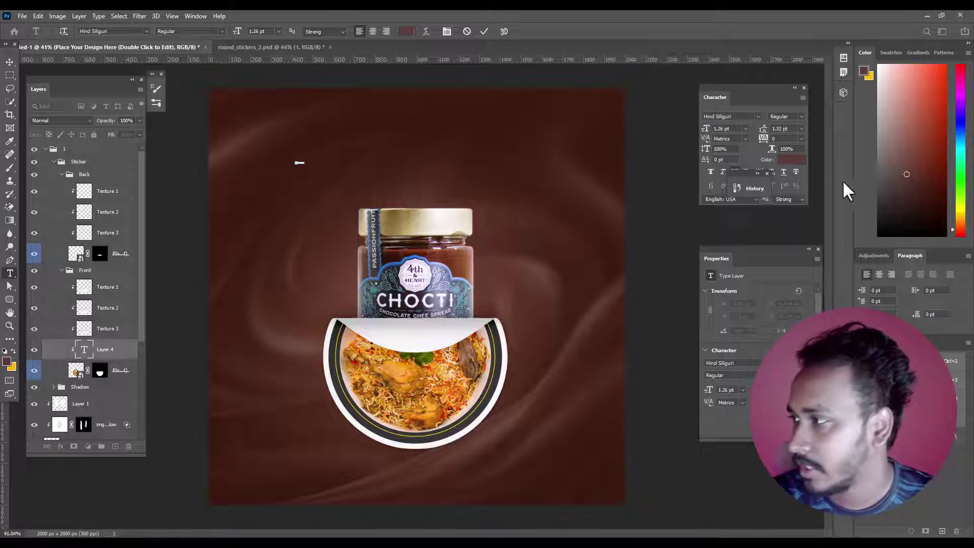
Set the title text colour to white.
left_click(786, 148)
left_click(792, 159)
left_click_drag(702, 328, 670, 300)
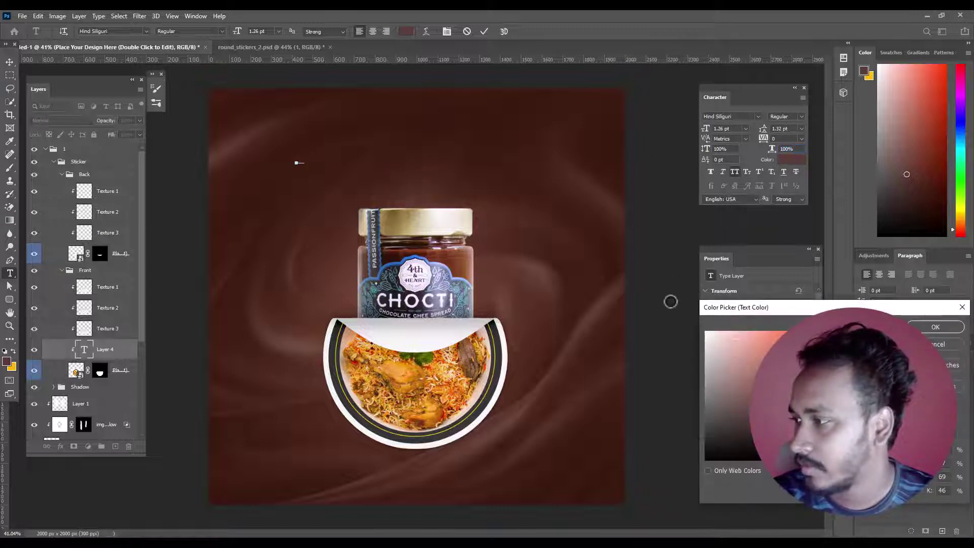
left_click(935, 334)
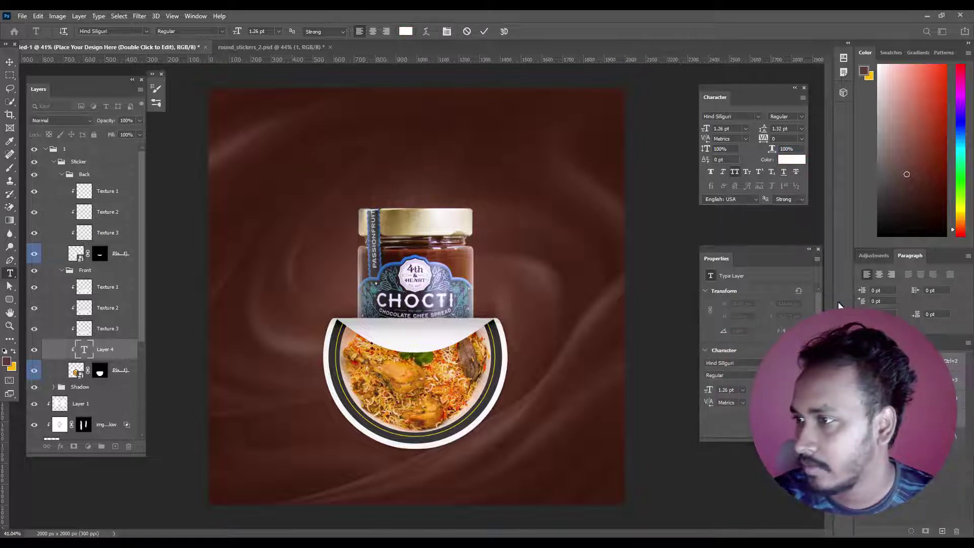
Enlarge and reposition the COOKING SCRET title, then bring its layer to the top of the stack.
left_click(10, 61)
mouse_move(303, 164)
left_mouse_down()
mouse_move(383, 196)
mouse_move(326, 152)
mouse_move(473, 222)
left_mouse_up()
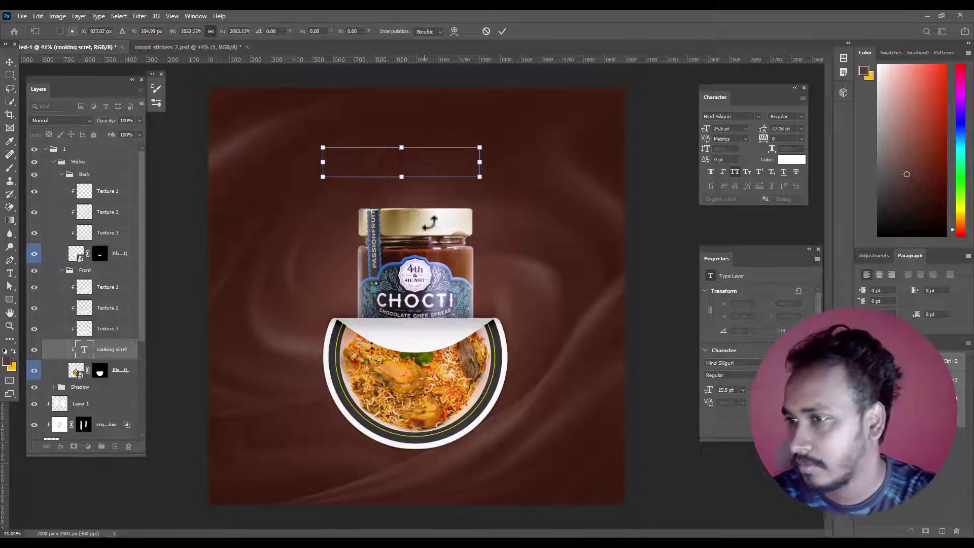
key("Return")
key("ctrl+shift+bracketright")
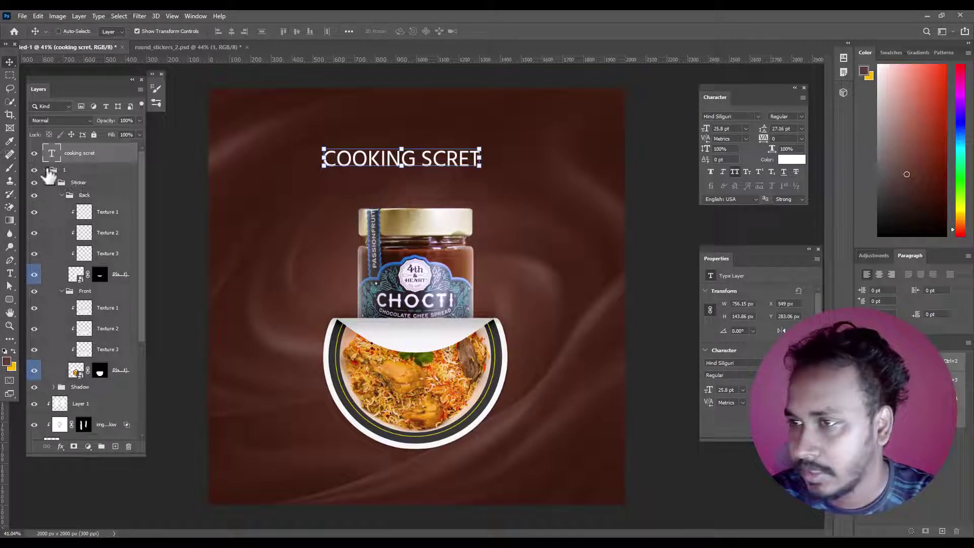
left_click(46, 169)
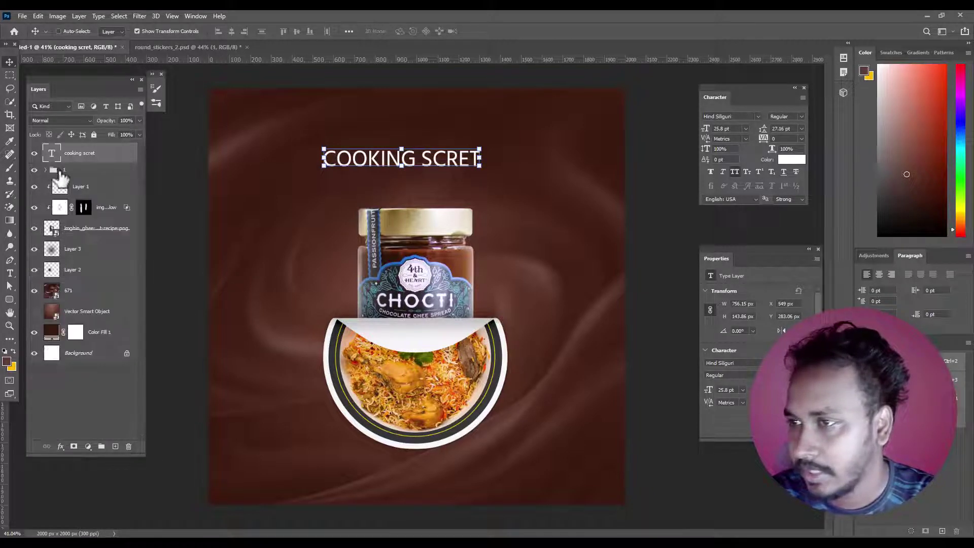
Change the title font, via a font search, to Poppins Light.
left_click(759, 116)
left_click_drag(894, 294, 894, 142)
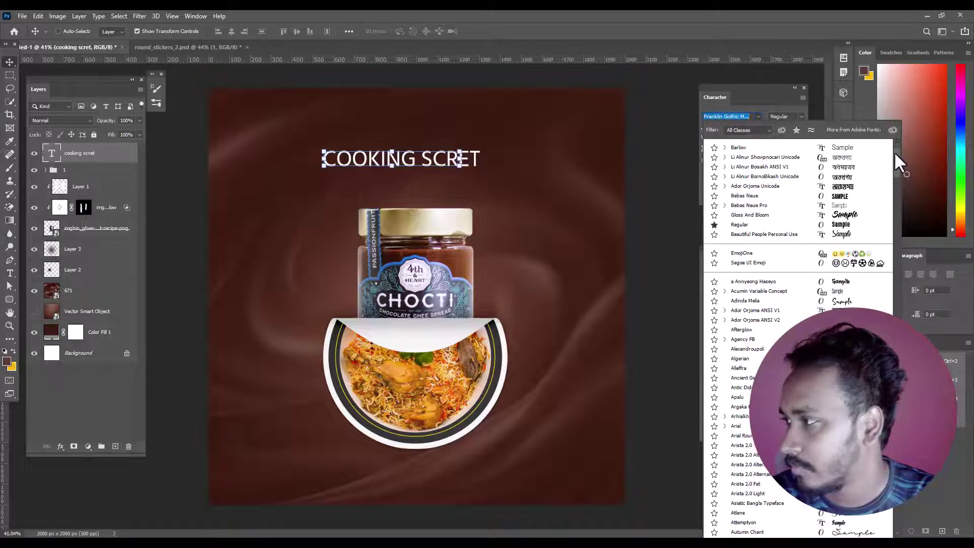
left_click(737, 147)
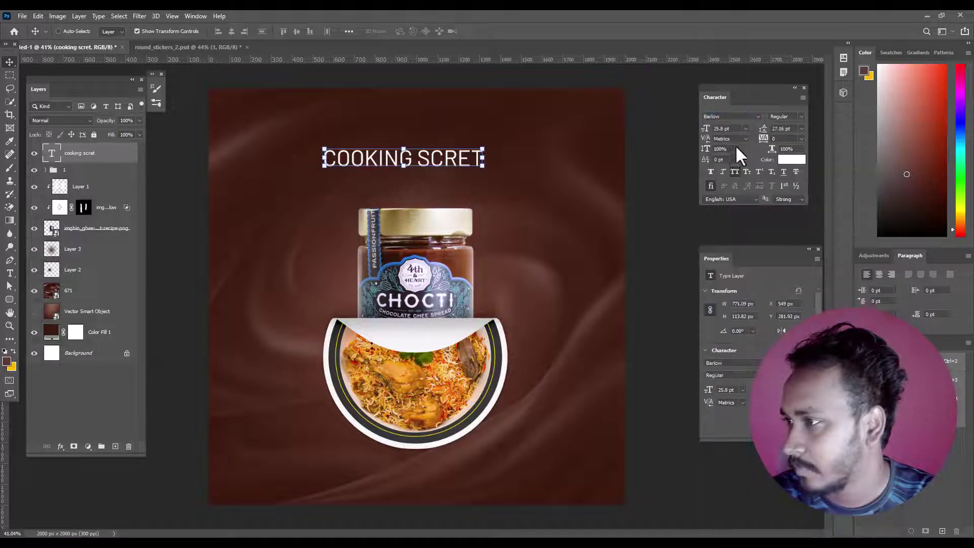
left_click(726, 117)
type("pop")
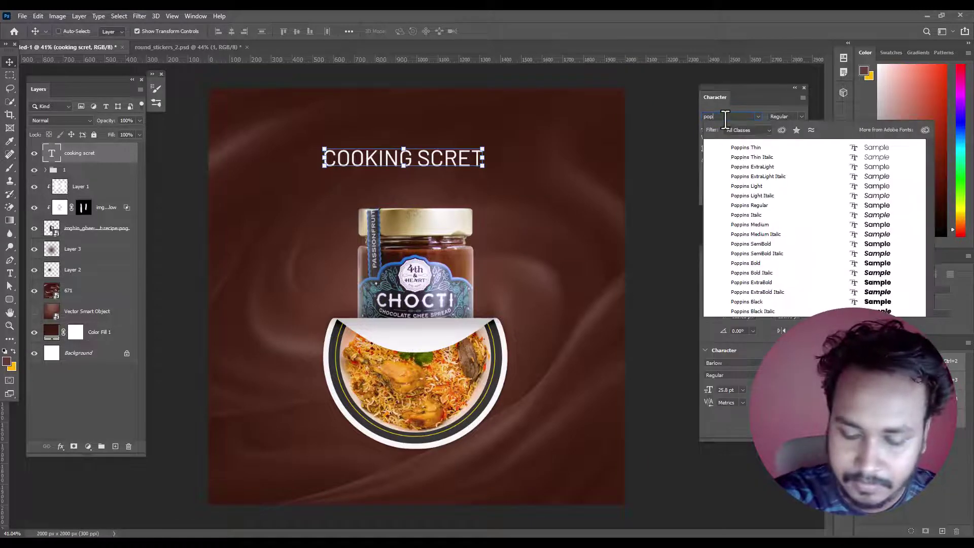
type("in")
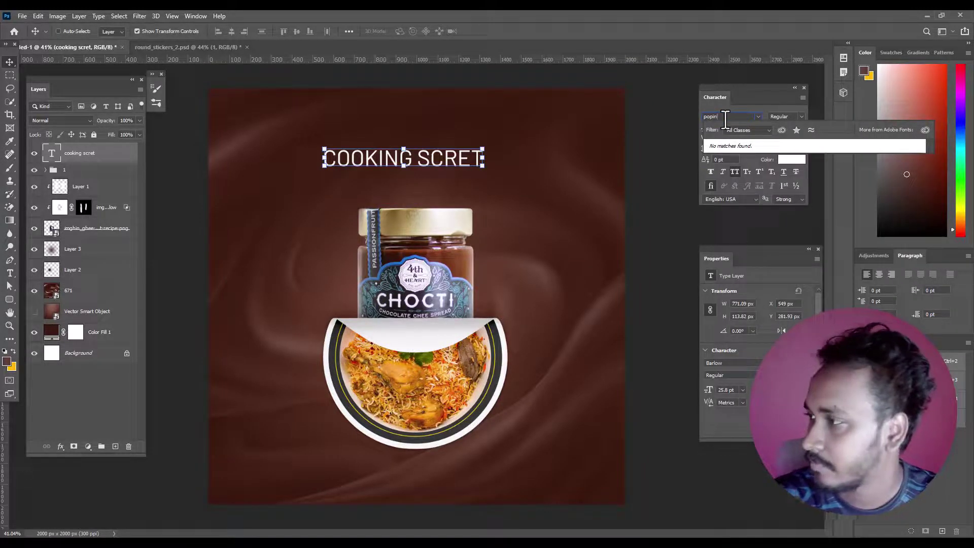
key("BackSpace")
key("BackSpace")
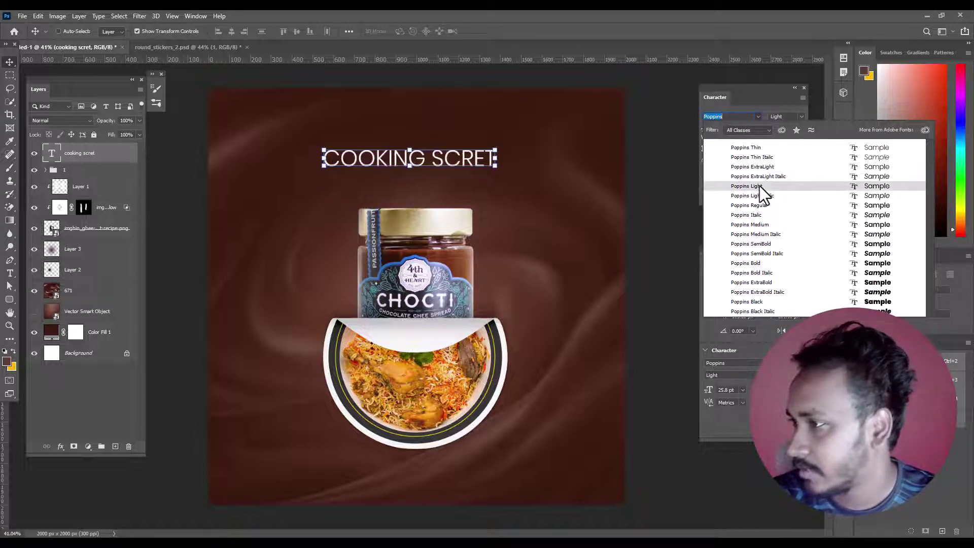
left_click(758, 186)
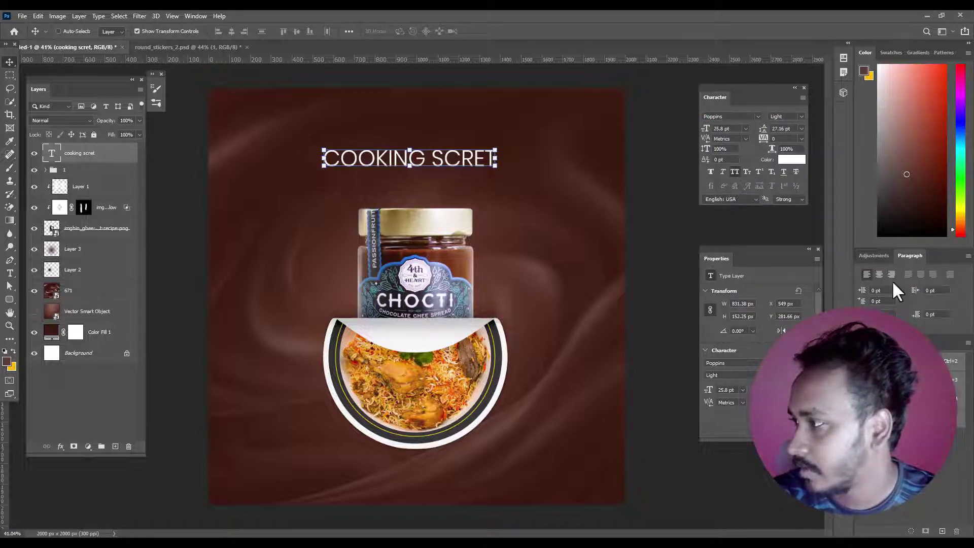
Centre-align the title, move it onto the centre guide, and switch it to ExtraLight.
left_click(879, 274)
mouse_move(362, 158)
left_mouse_down()
mouse_move(465, 173)
mouse_move(458, 180)
left_mouse_up()
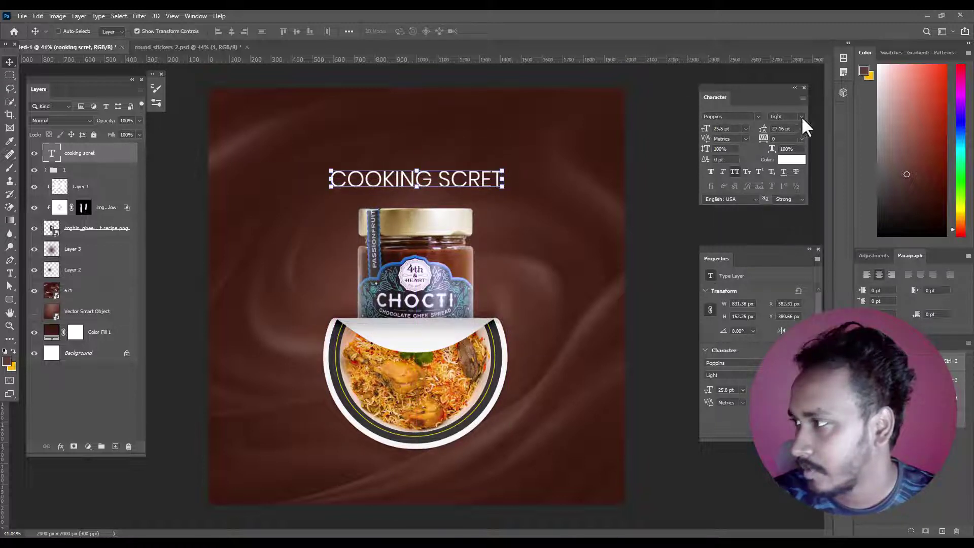
left_click(801, 118)
left_click(786, 145)
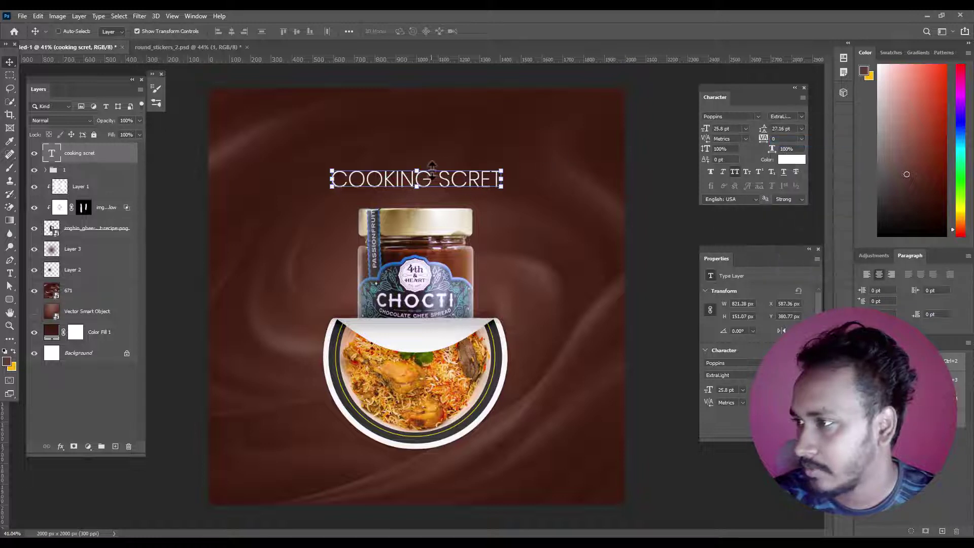
Centre the title horizontally on the canvas.
key("ctrl+a")
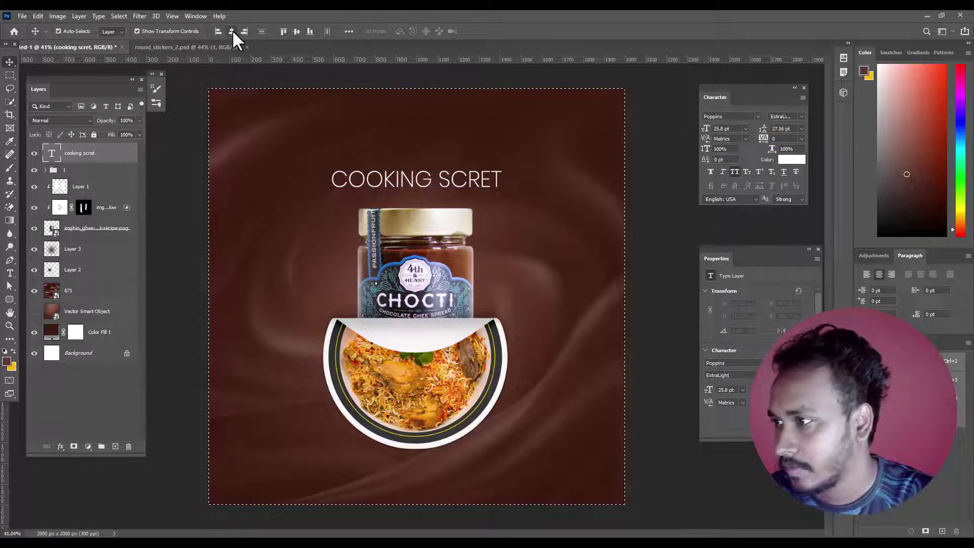
left_click(232, 30)
key("ctrl+d")
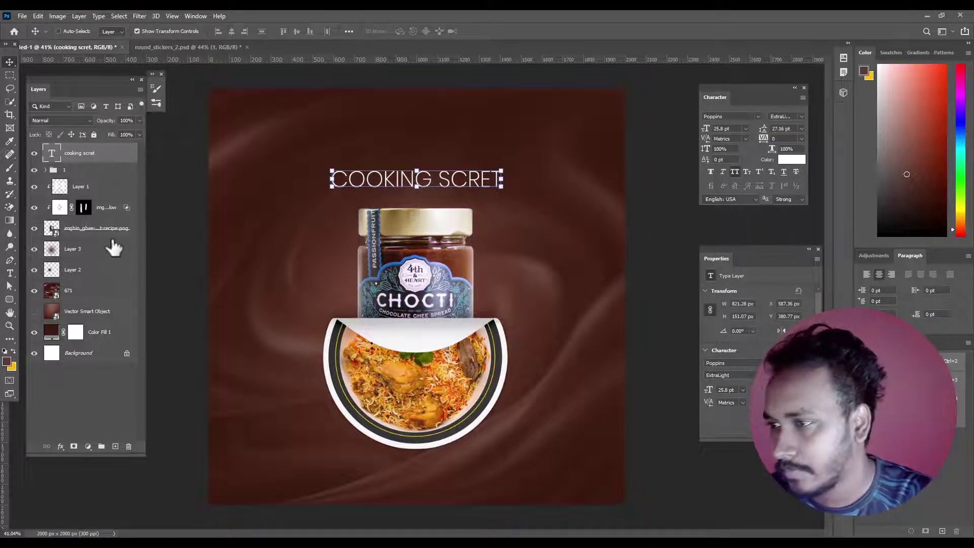
left_click(82, 190)
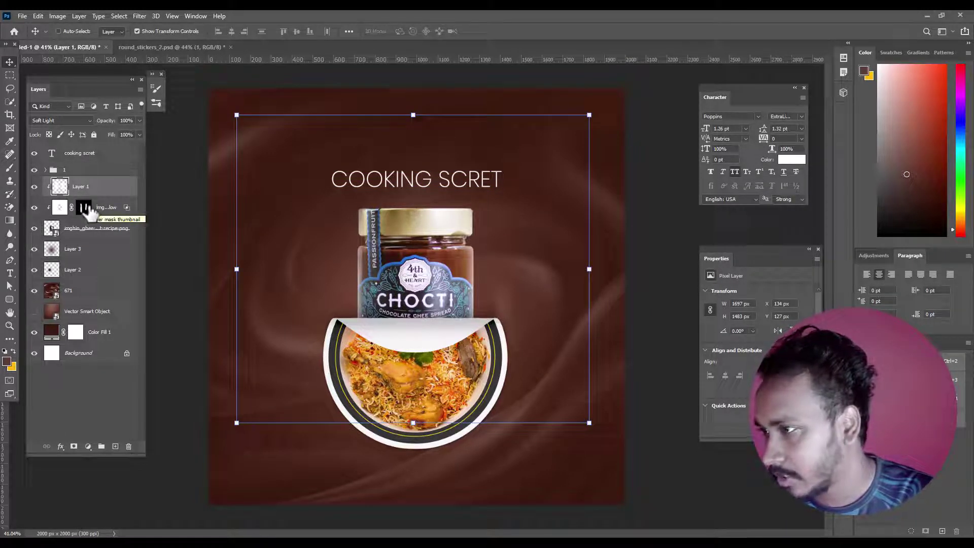
Draw a trial rounded rectangle over the jar, centre it horizontally, then delete it.
left_click(9, 300)
left_click_drag(358, 293, 471, 461)
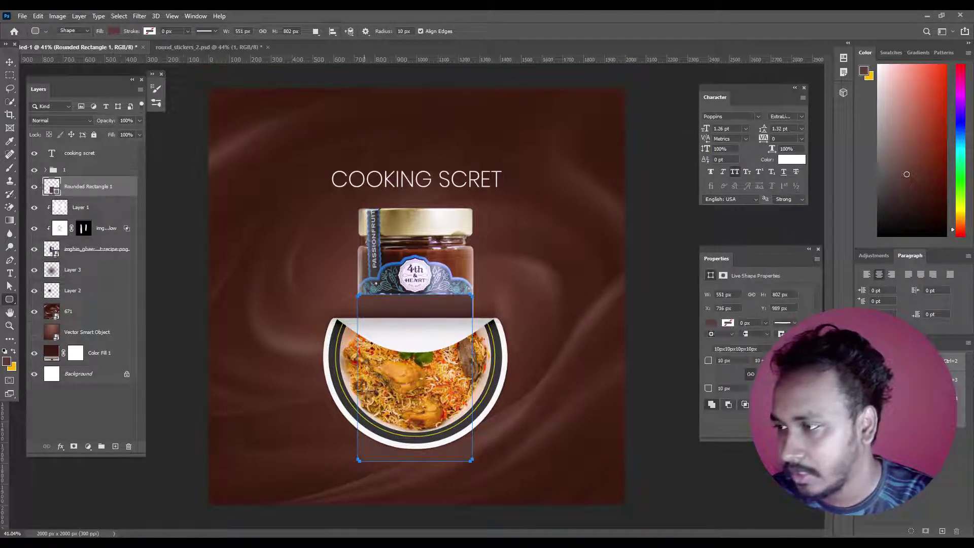
left_click(10, 62)
key("ctrl+a")
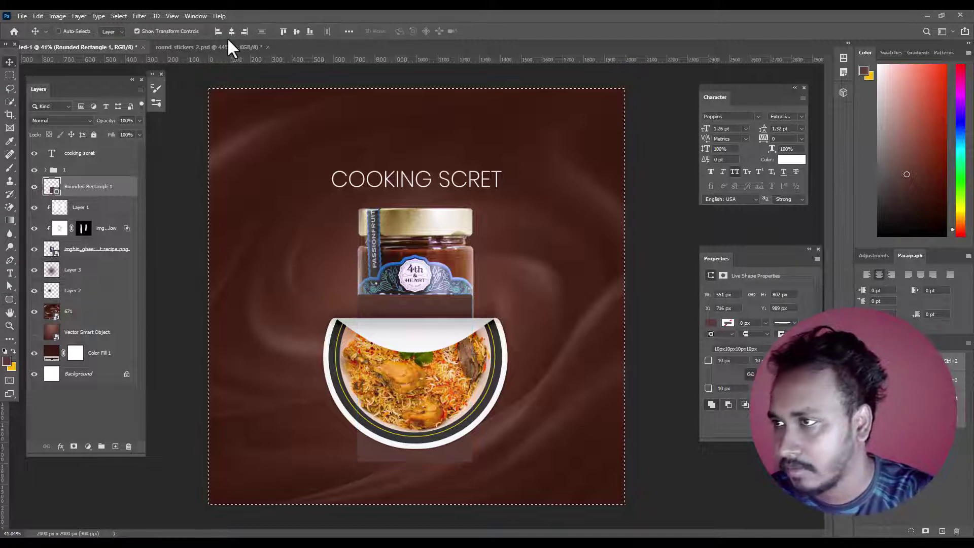
left_click(231, 31)
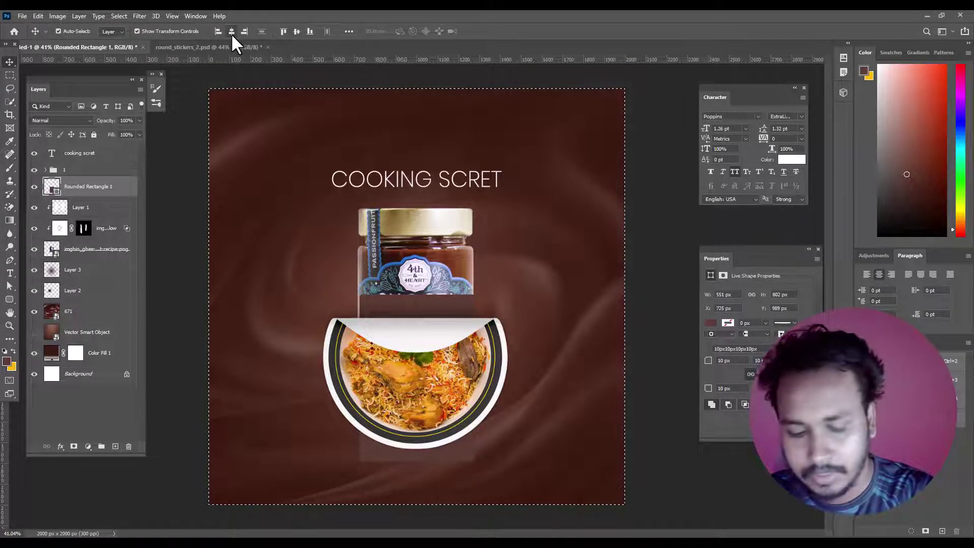
key("ctrl+d")
key("Delete")
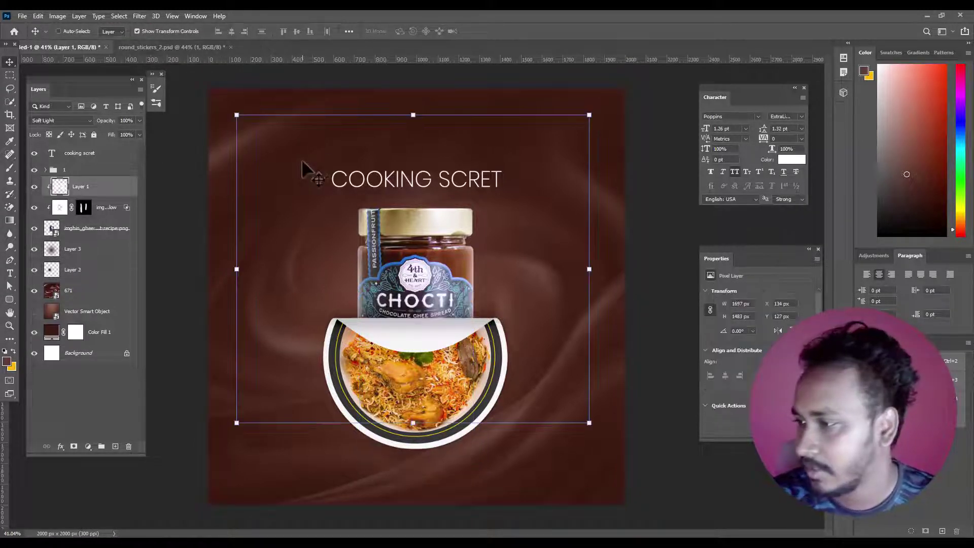
Select the title, jar and sticker layers together.
left_click(9, 75)
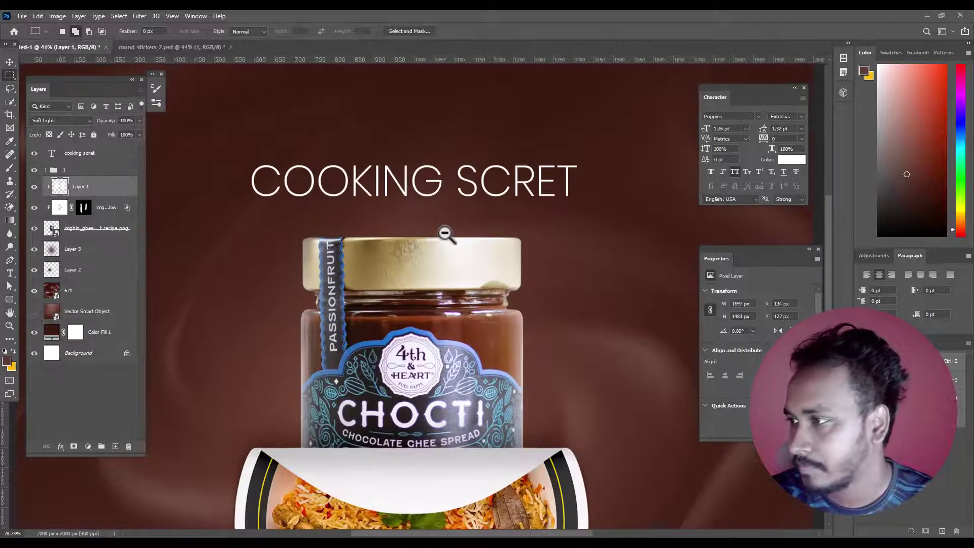
scroll(416, 231, "up", 3)
scroll(415, 222, "down", 4)
scroll(416, 222, "up", 2)
scroll(415, 222, "down", 1)
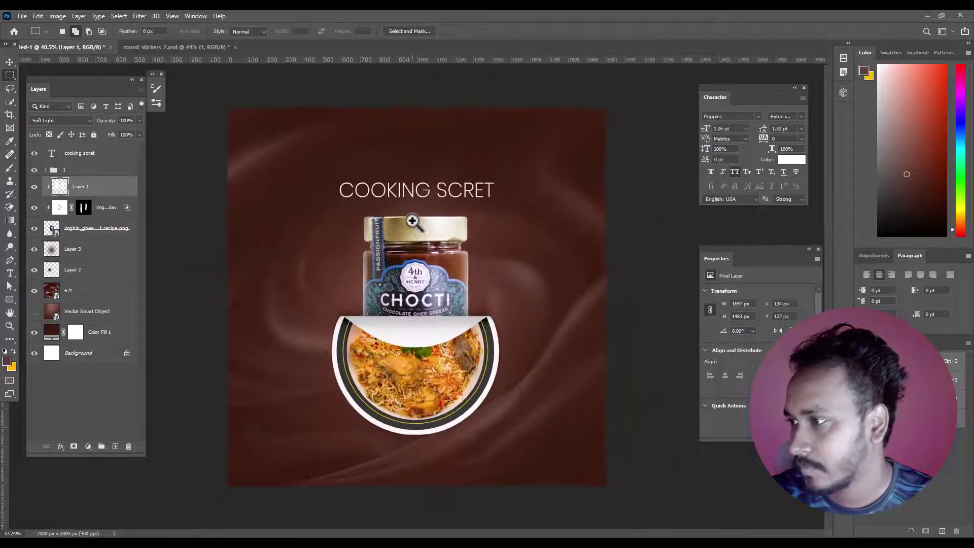
scroll(415, 223, "up", 2)
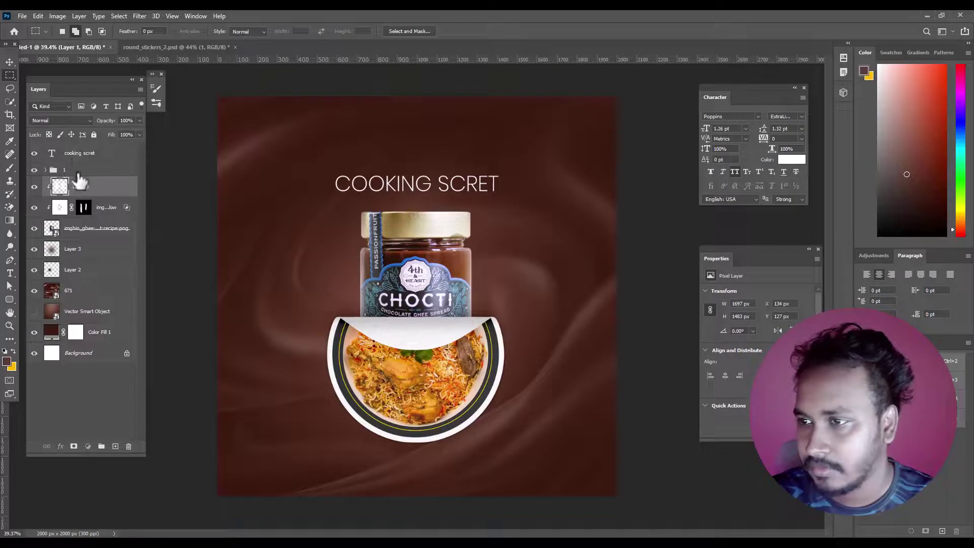
left_click(80, 152)
left_click(74, 230, "shift")
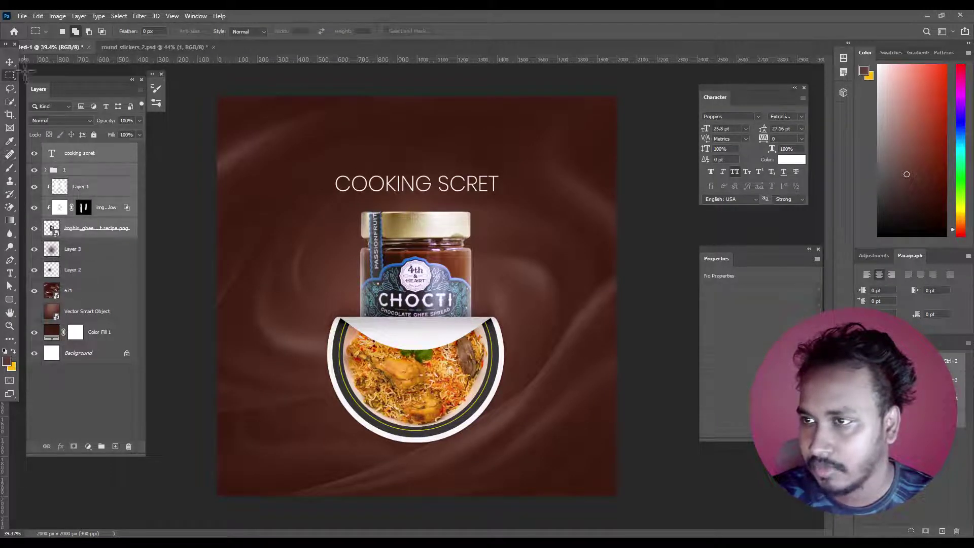
Nudge the selected layers down slightly and set the title font to Lirica.
key("v")
key("shift+Down")
key("shift+Down")
key("shift+Down")
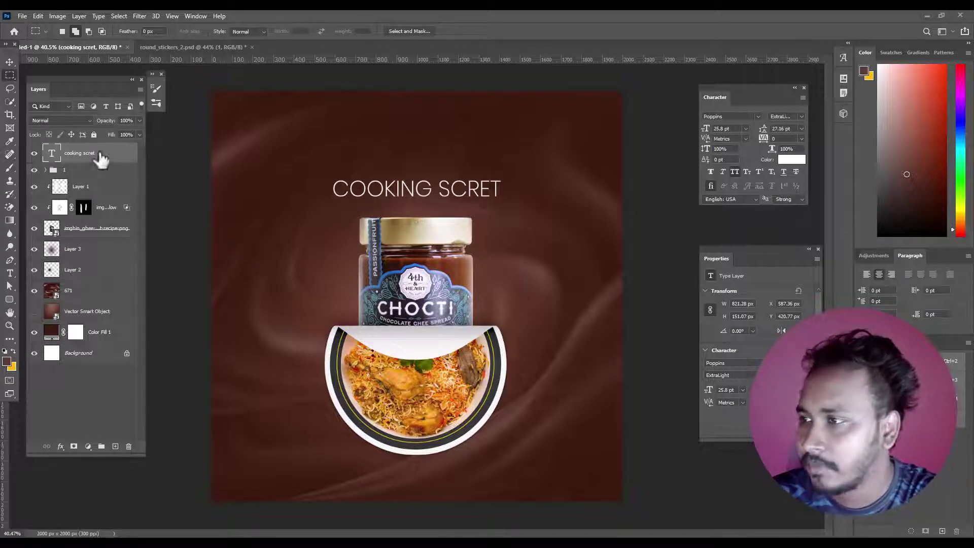
left_click(758, 116)
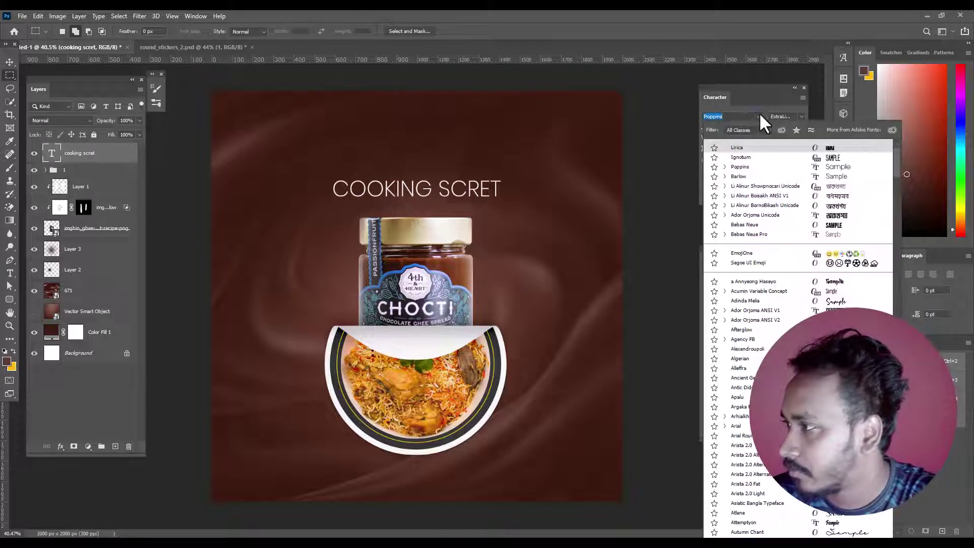
left_click(748, 149)
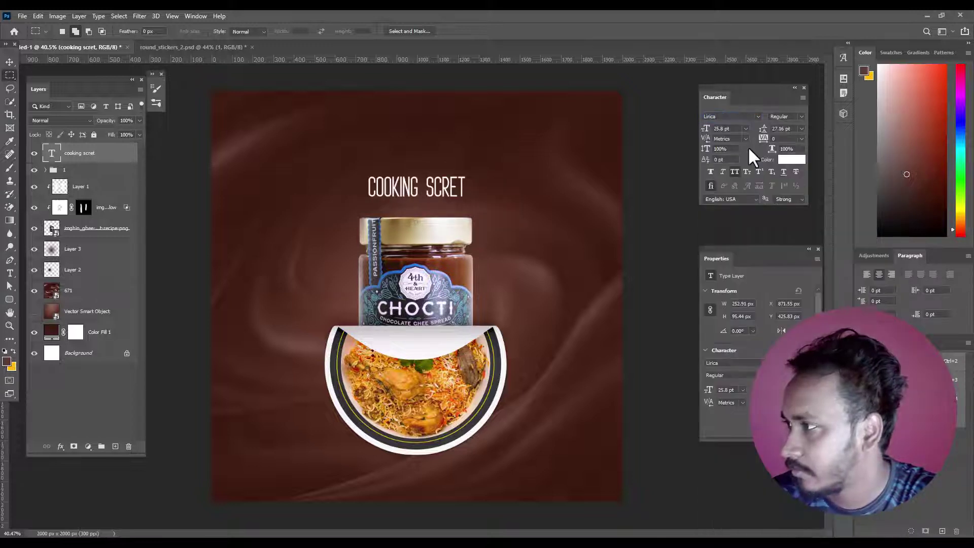
Move the COOKING SCRET title below the biryani sticker.
left_click(10, 62)
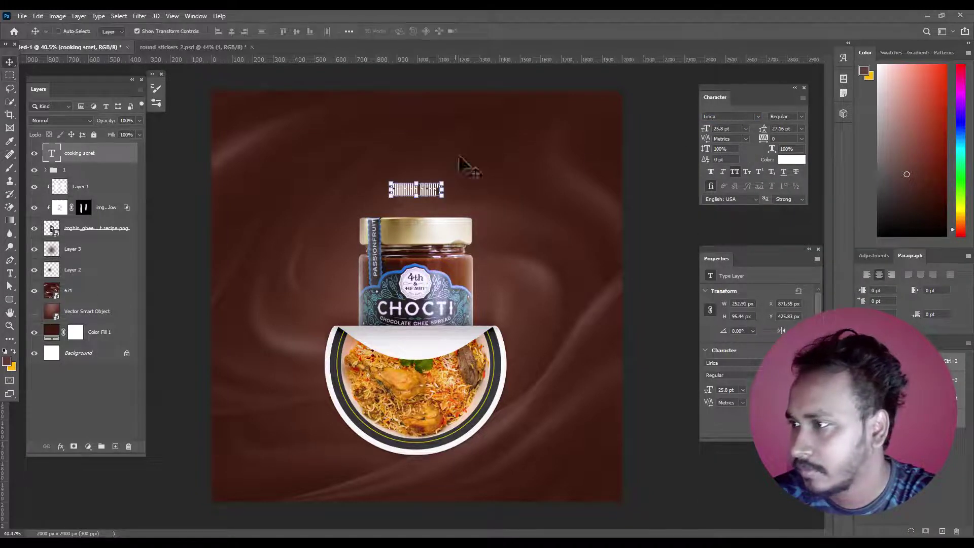
left_click_drag(427, 186, 426, 468)
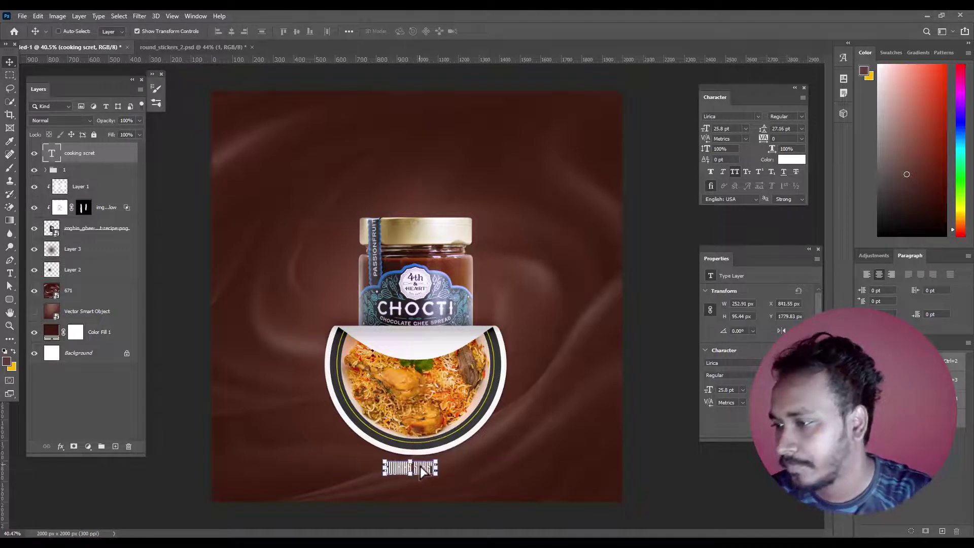
scroll(425, 469, "up", 3)
Enlarge the title with Free Transform, placing it beside the jar.
key("ctrl+t")
mouse_move(425, 469)
left_mouse_down()
mouse_move(287, 217)
mouse_move(231, 174)
mouse_move(235, 203)
left_mouse_up()
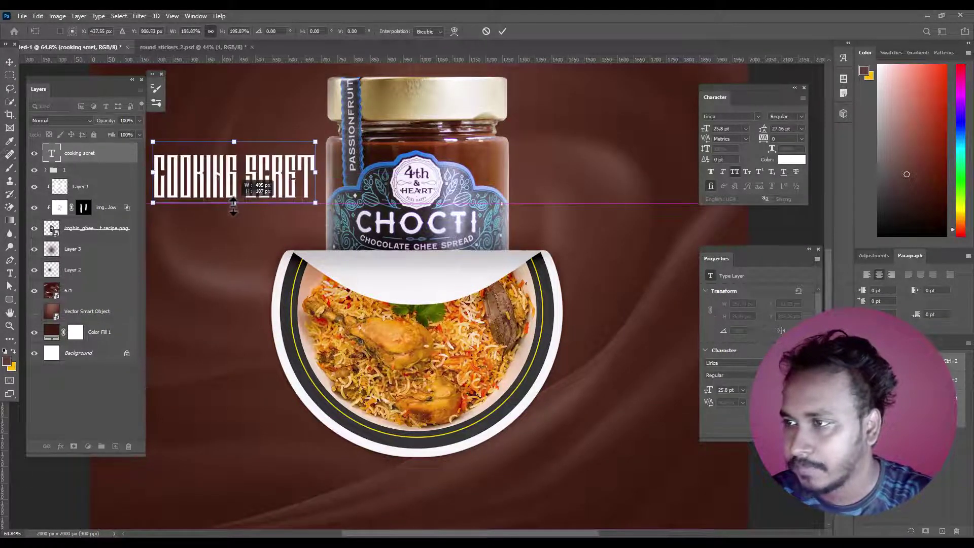
left_click(10, 273)
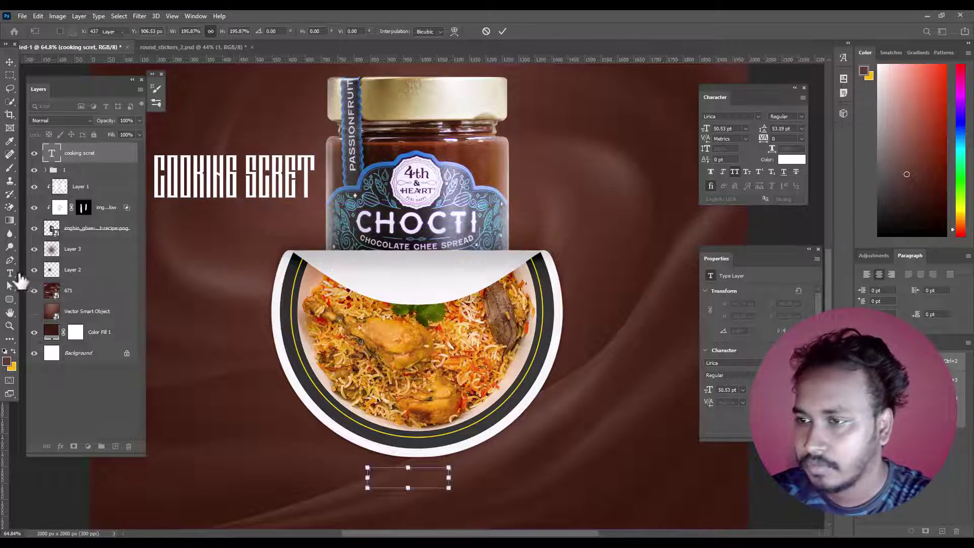
Split the title into COOKING over SCRET with 34 pt leading and move it under the sticker.
left_click(241, 176)
key("Return")
key("ctrl+a")
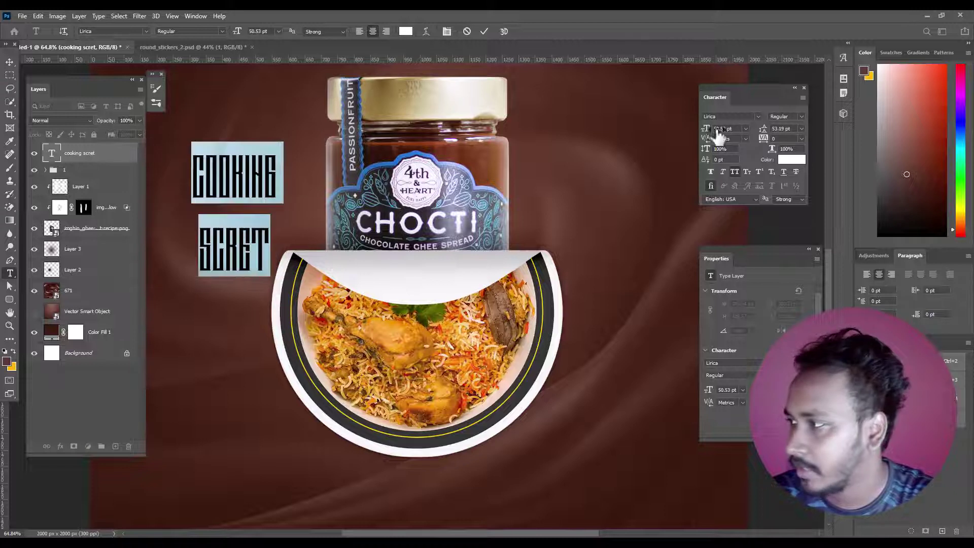
left_click_drag(763, 136, 755, 131)
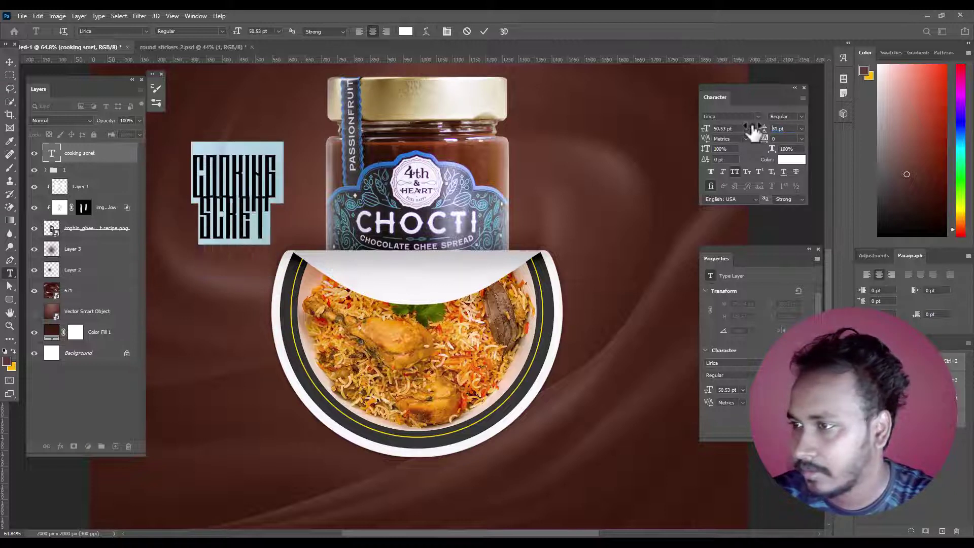
left_click(10, 62)
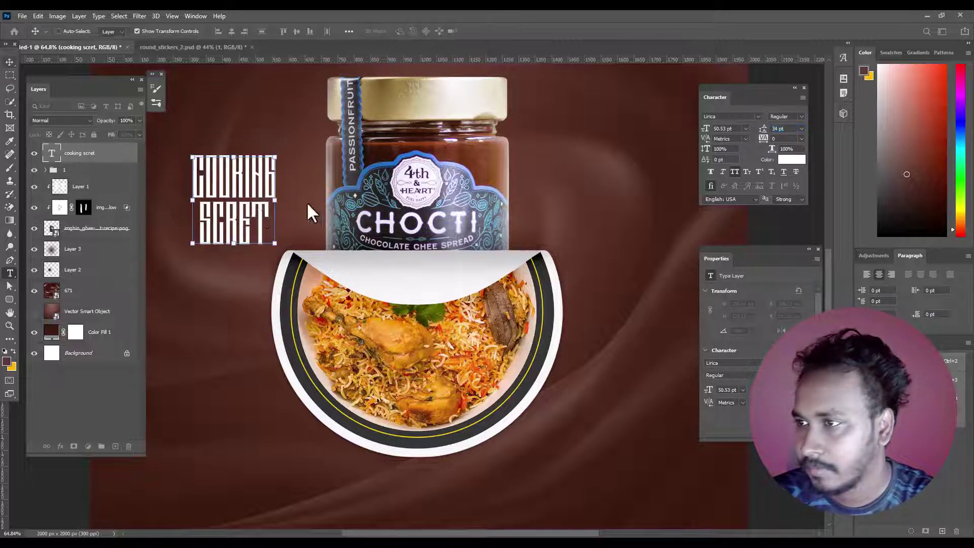
left_click_drag(239, 198, 411, 363)
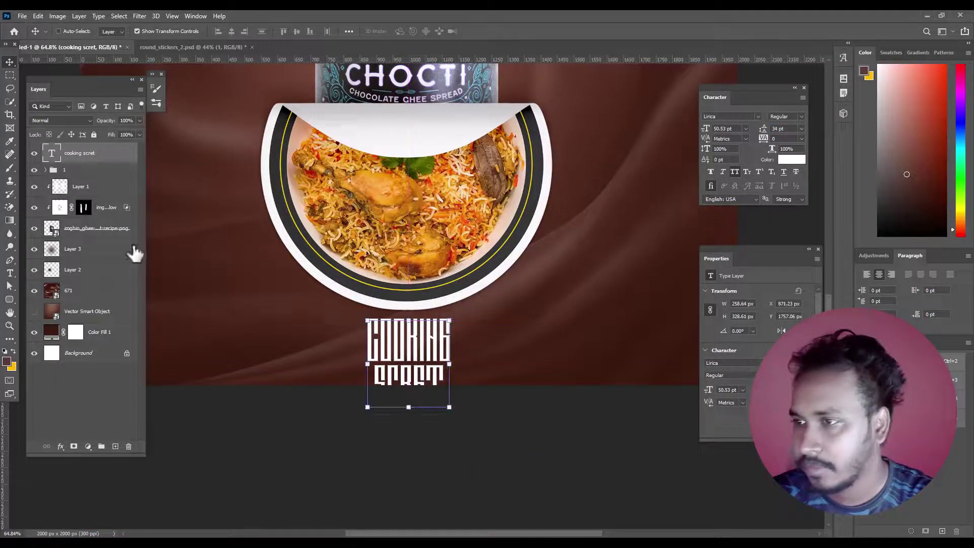
Shift the jar, sticker and title up and slightly right together.
left_click(73, 250, "shift")
scroll(412, 347, "down", 3)
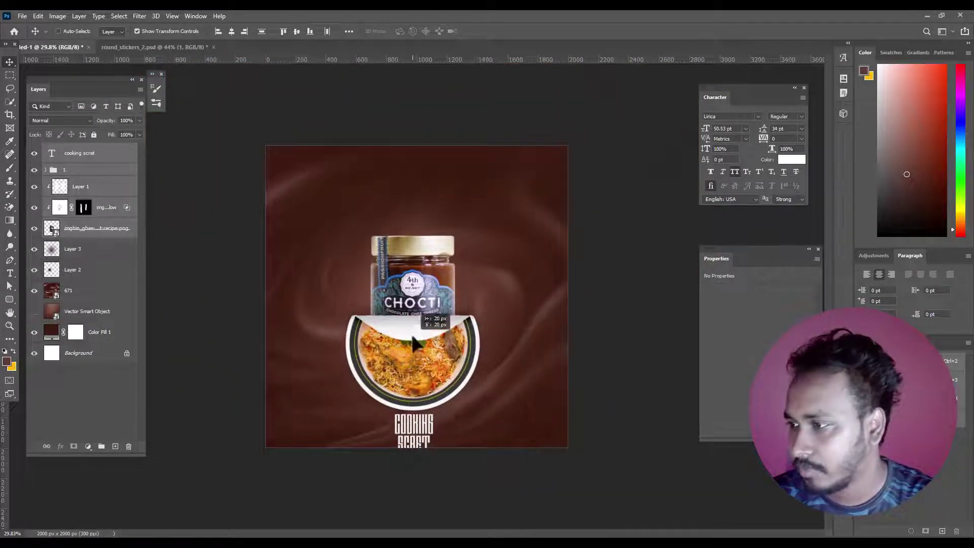
left_click_drag(414, 342, 418, 338)
left_click(86, 229, "ctrl")
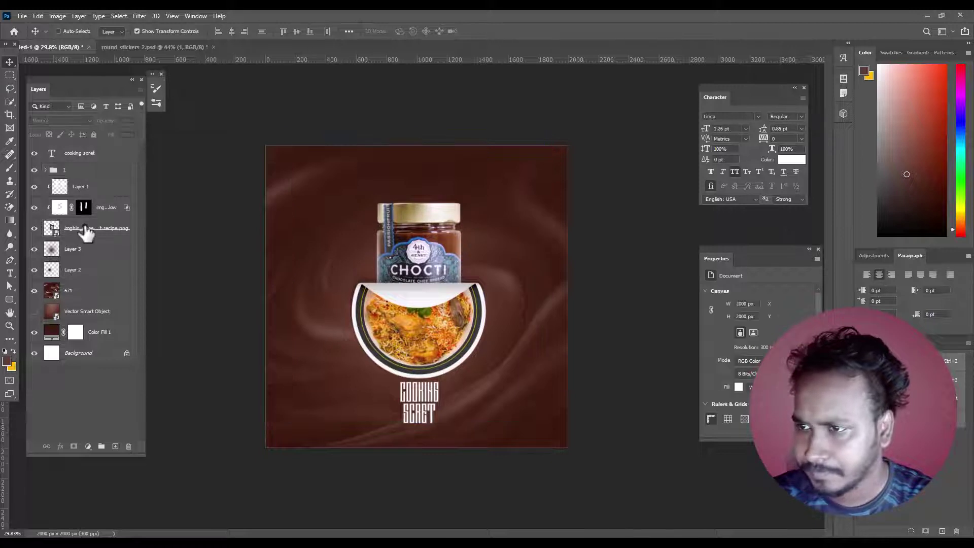
Group Layer 1 with the jar and sticker image layers, shrink the group, and move it down.
left_click(86, 185)
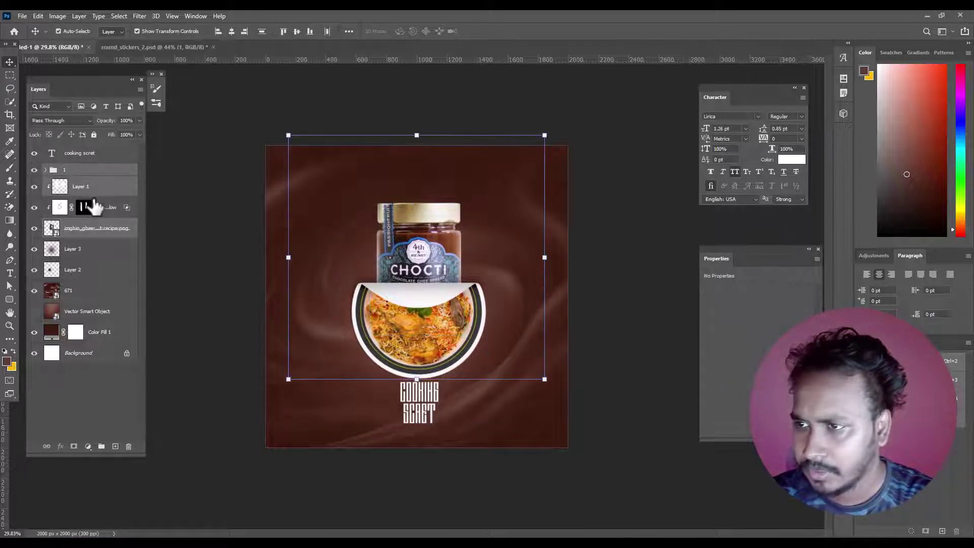
left_click(111, 223, "shift")
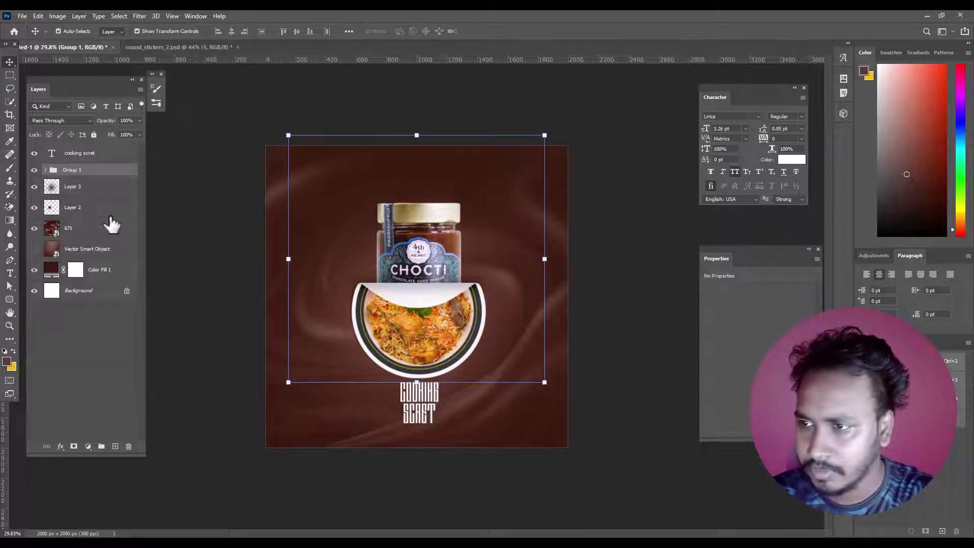
key("ctrl+g")
left_click_drag(417, 134, 411, 184)
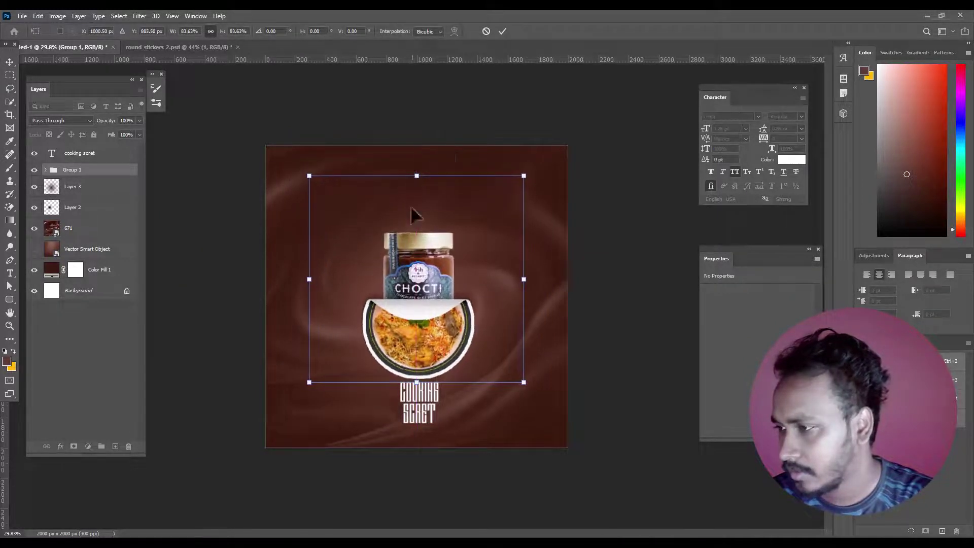
scroll(400, 347, "up", 2)
mouse_move(423, 352)
left_mouse_down()
mouse_move(427, 333)
mouse_move(427, 343)
left_mouse_up()
key("Return")
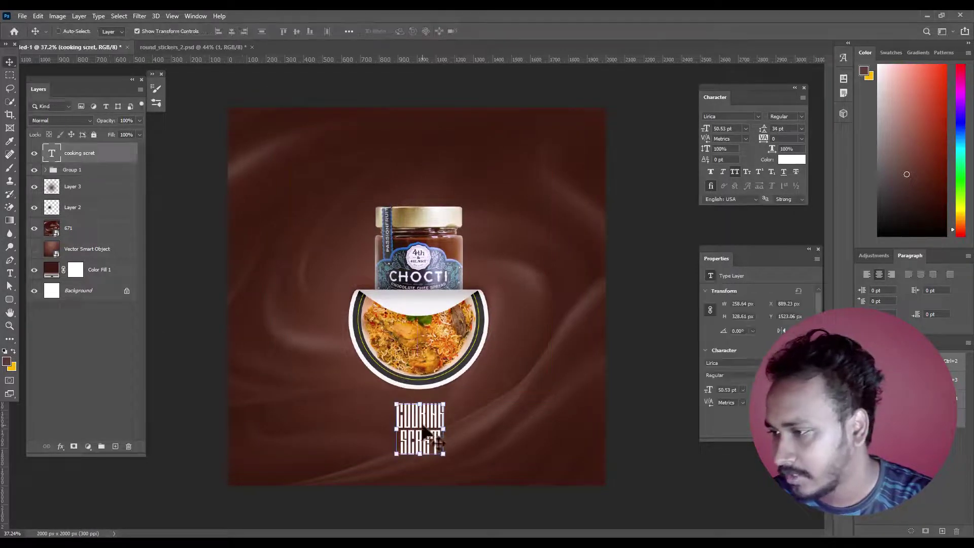
Move the title up slightly and centre it horizontally on the canvas.
left_click_drag(421, 428, 414, 383)
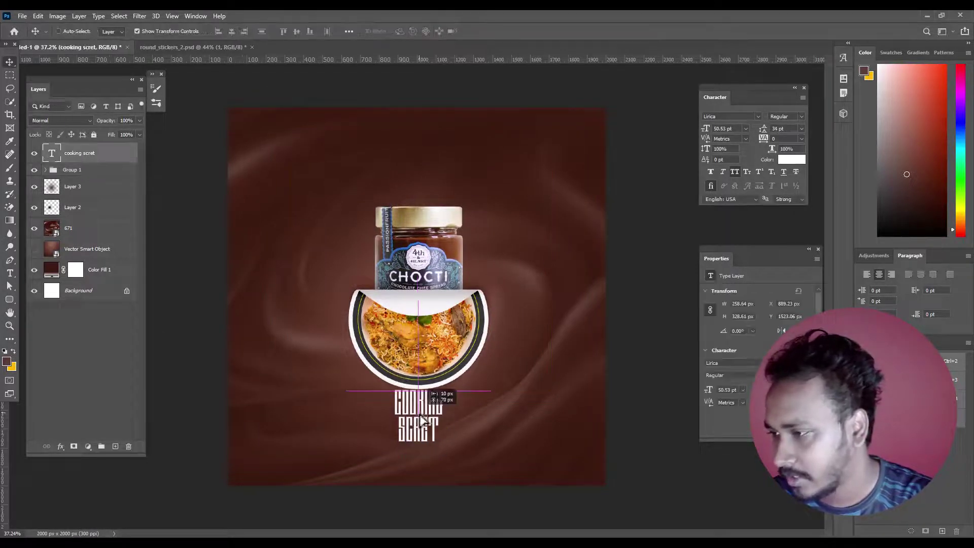
key("ctrl+a")
left_click(231, 31)
key("ctrl+d")
Enlarge the two-line title to about 117%, just beneath the sticker.
scroll(439, 434, "up", 2)
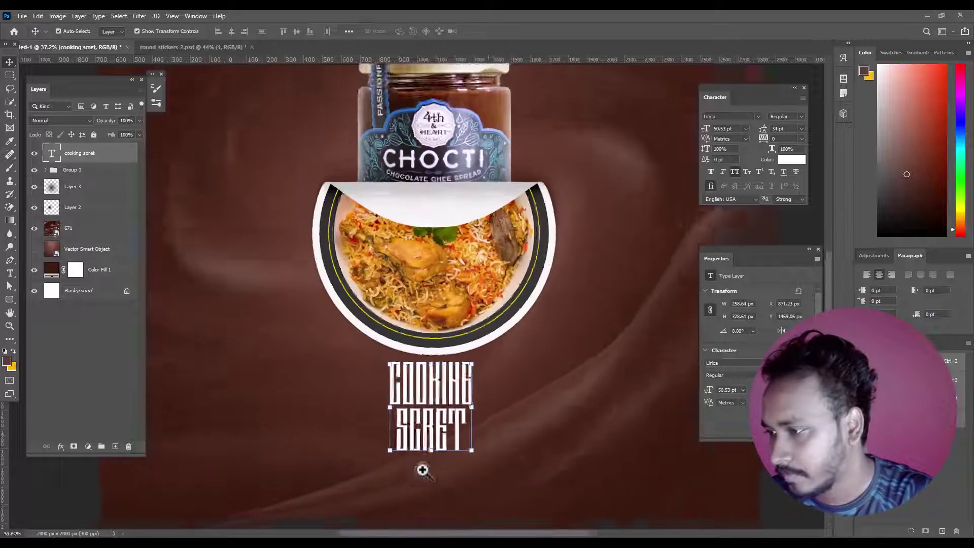
scroll(426, 421, "up", 2)
scroll(429, 414, "up", 1)
key("ctrl+t")
left_click_drag(432, 408, 433, 429)
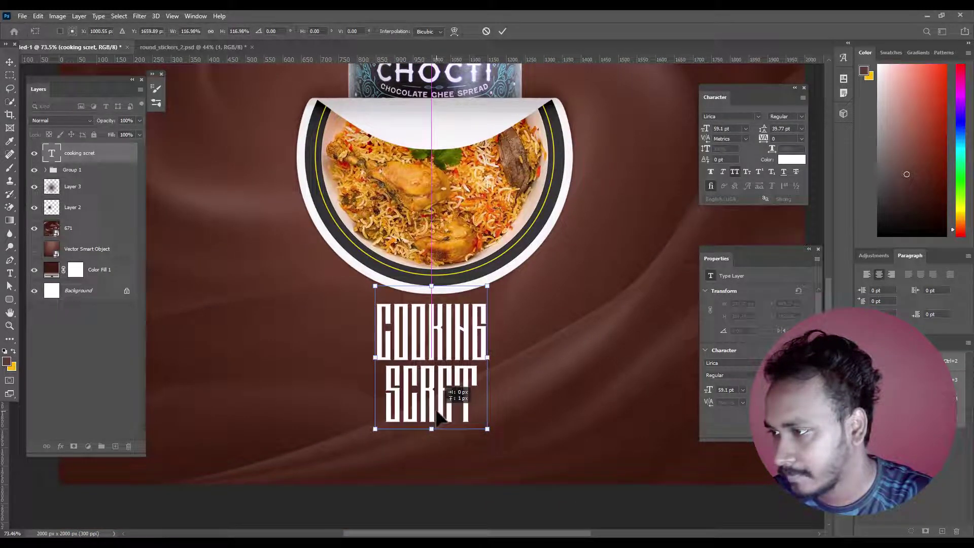
left_click_drag(439, 417, 439, 414)
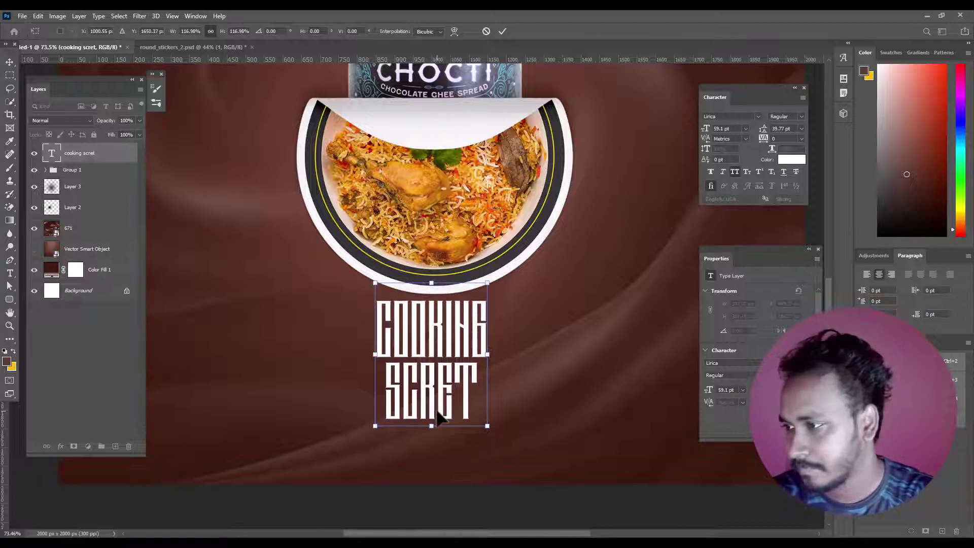
left_click(9, 74)
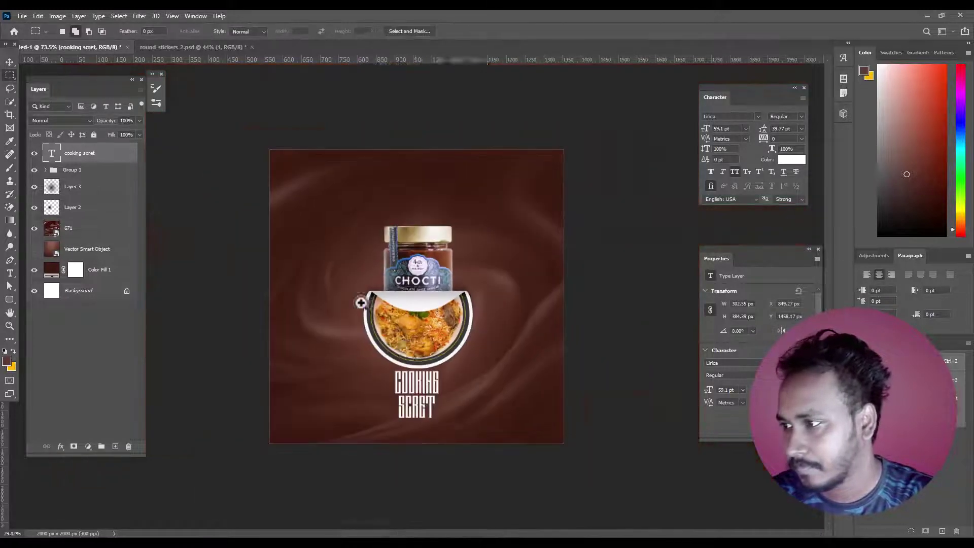
Nudge the group of jar, sticker and title slightly upward with Shift+arrow keys.
scroll(408, 349, "down", 3)
scroll(409, 348, "up", 2)
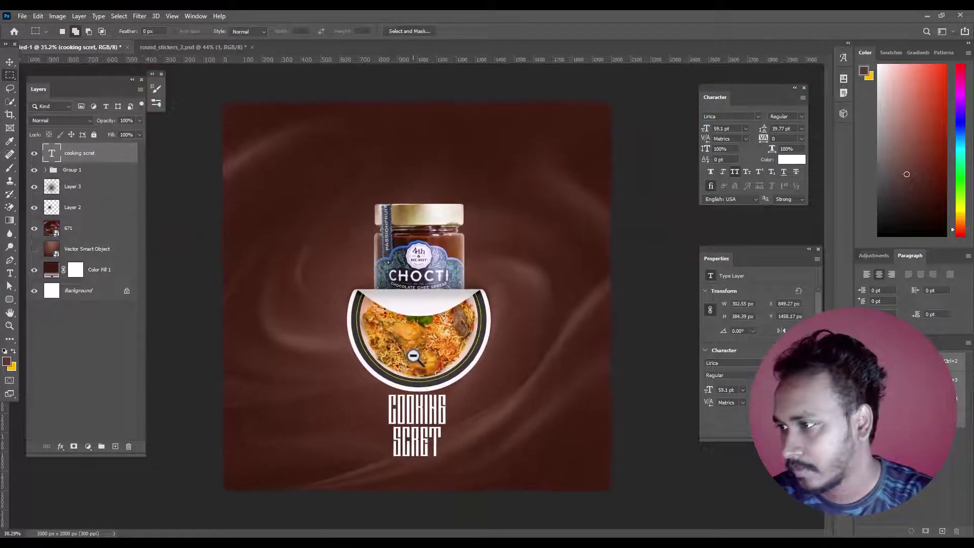
key("v")
left_click(76, 169)
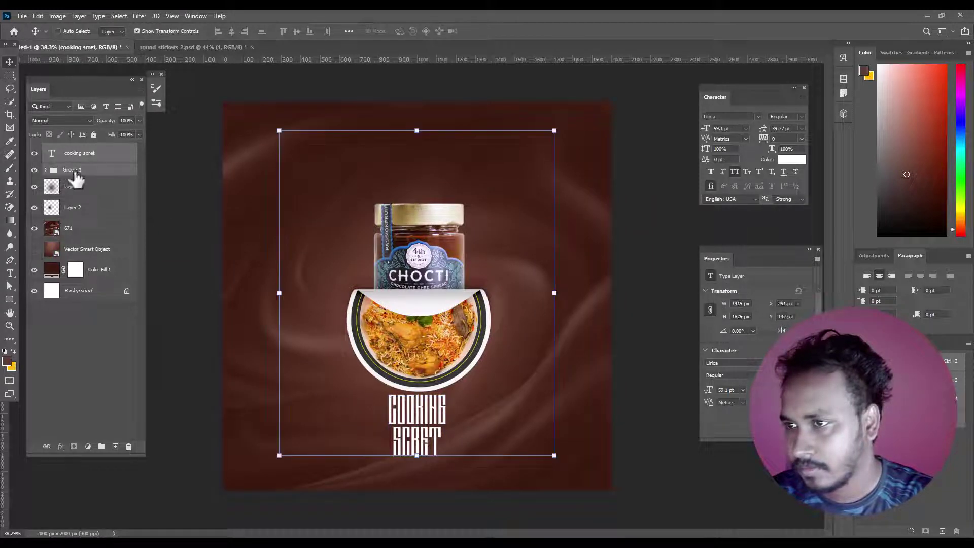
key("shift+Up")
key("shift+Up")
key("shift+Up")
key("shift+Up")
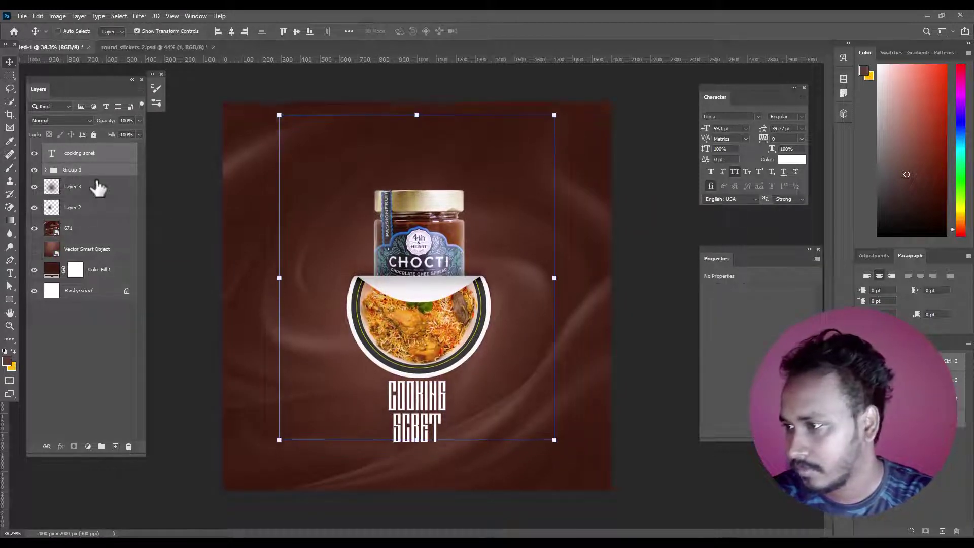
key("shift+Up")
key("shift+Up")
key("shift+Up")
key("shift+Up")
key("shift+Up")
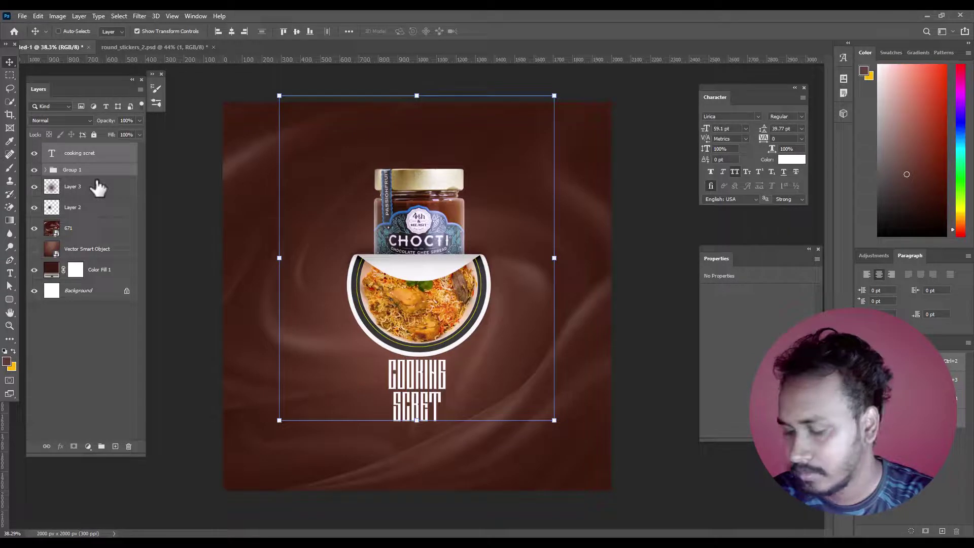
key("shift+Down")
key("shift+Down")
key("shift+Down")
key("shift+Down")
key("shift+Down")
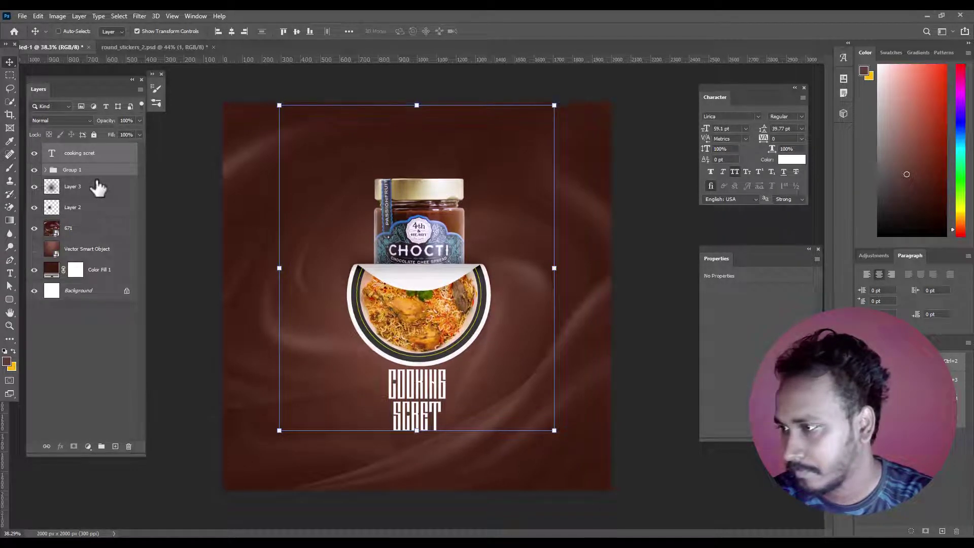
key("shift+Down")
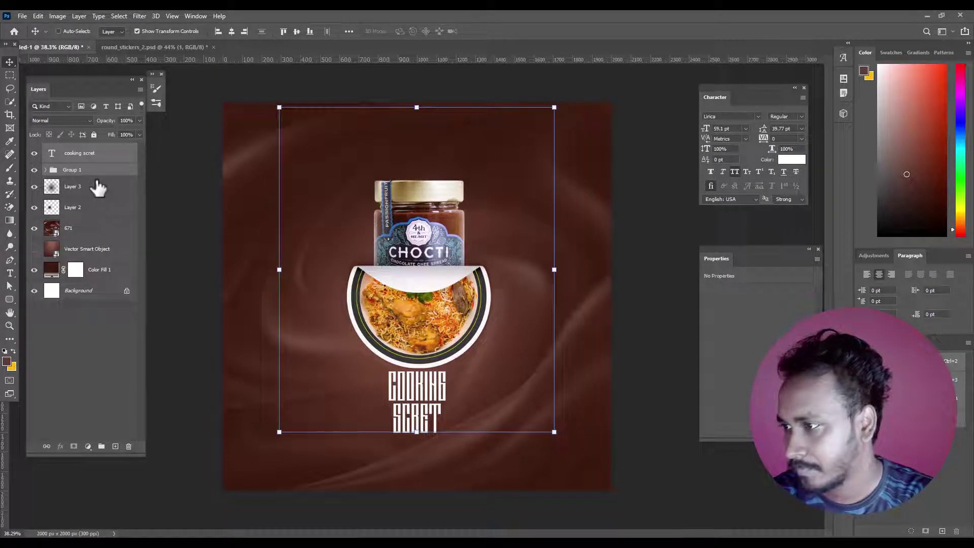
Centre the COOKING SCRET title layer horizontally on the canvas.
left_click(66, 157)
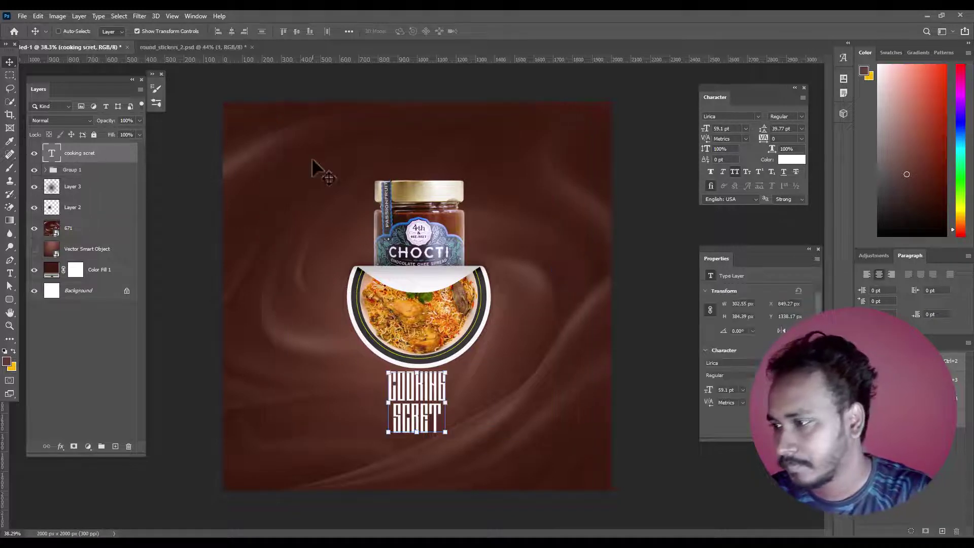
key("ctrl+a")
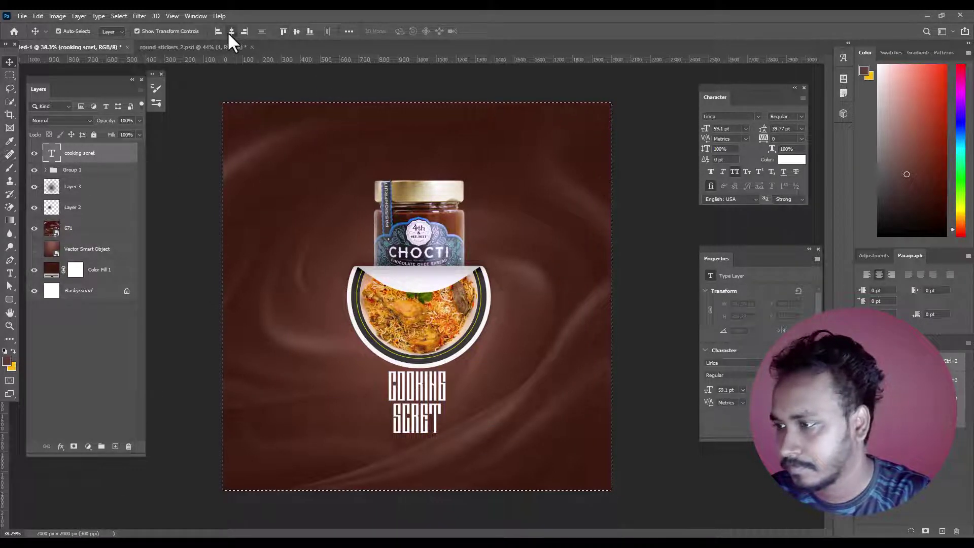
left_click(231, 32)
key("ctrl+d")
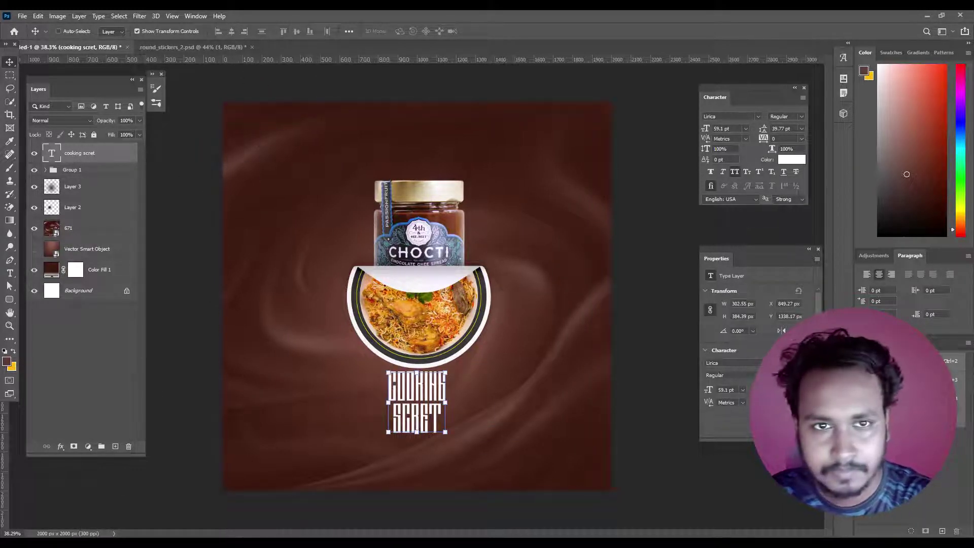
Add an S so the title reads COOKING SCRETS, then select the title with all artwork layers.
left_click(9, 272)
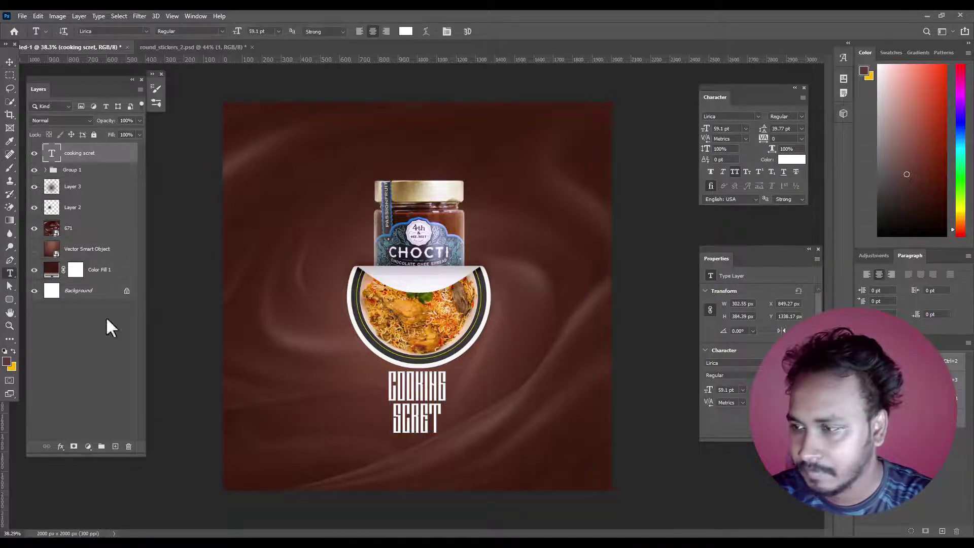
scroll(442, 421, "up", 2)
left_click(445, 424)
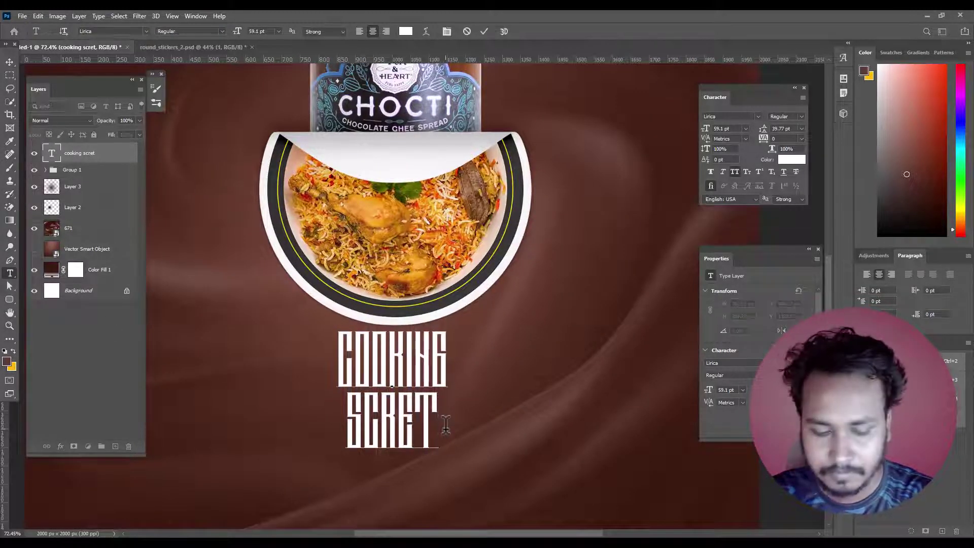
type("s")
left_click(10, 75)
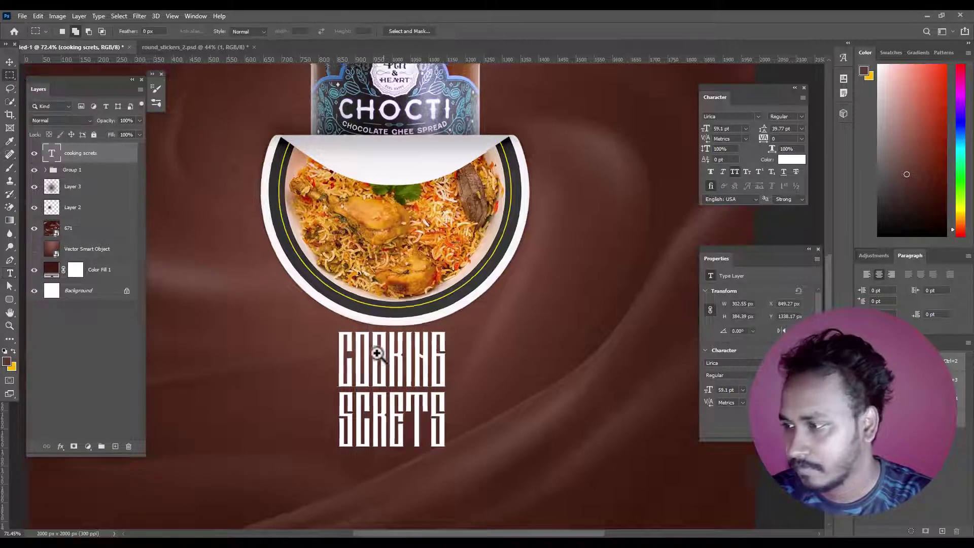
scroll(395, 337, "down", 3)
scroll(394, 337, "up", 1)
scroll(391, 332, "up", 1)
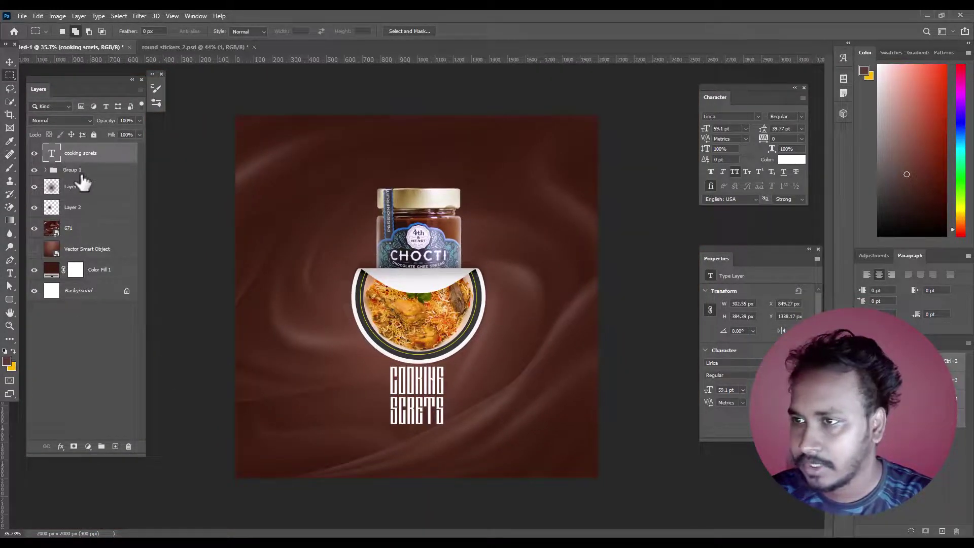
left_click(83, 185, "shift")
left_click(10, 62)
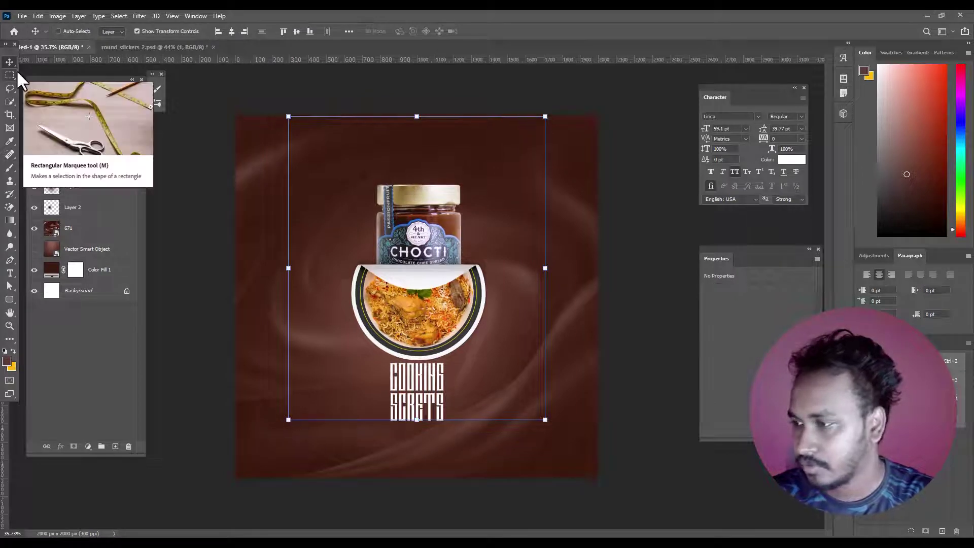
Nudge all the artwork up, then back down slightly, and commit the move.
key("shift+Up")
key("shift+Up")
key("shift+Up")
key("shift+Down")
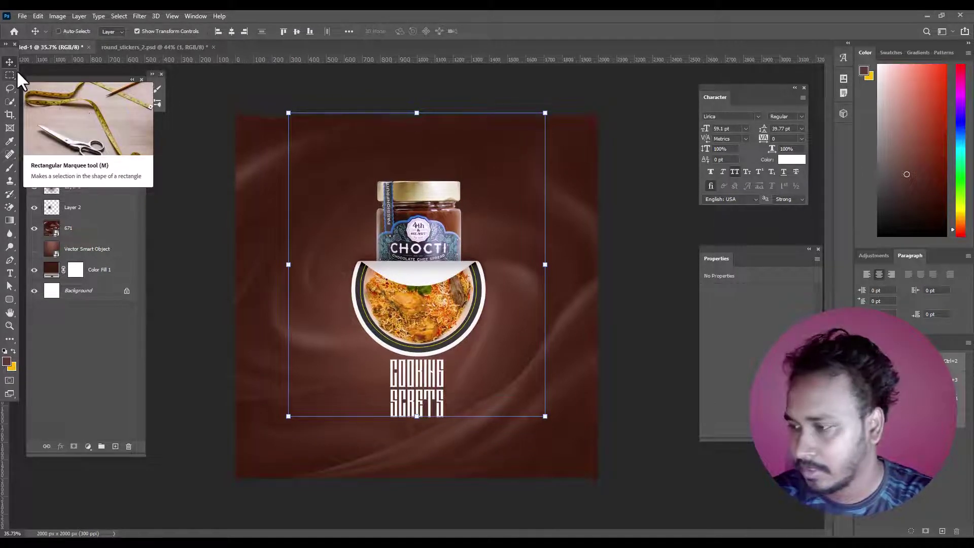
left_click(10, 75)
scroll(348, 305, "down", 2)
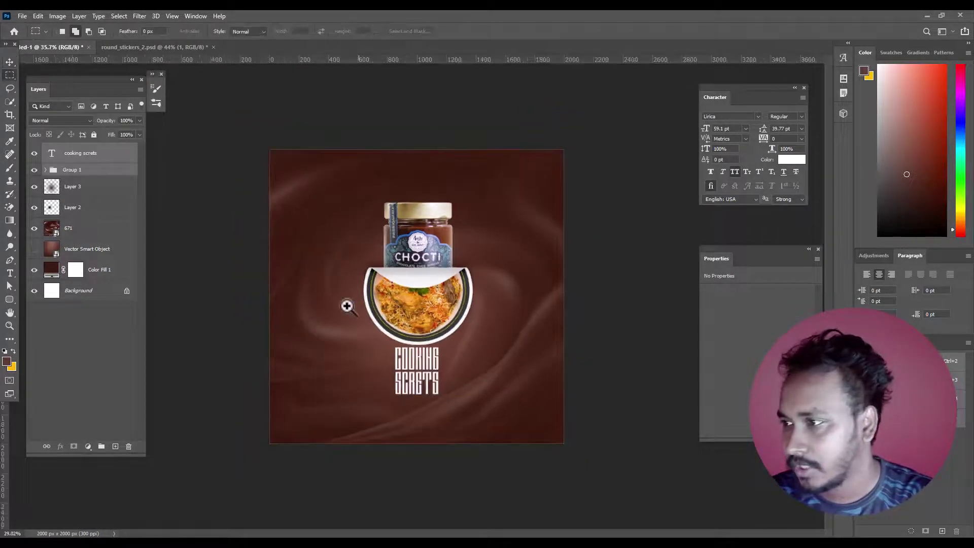
scroll(348, 304, "up", 2)
Duplicate the glow layer Layer 3 and compare Overlay and Soft Light blending on the copy.
left_click_drag(76, 188, 115, 446)
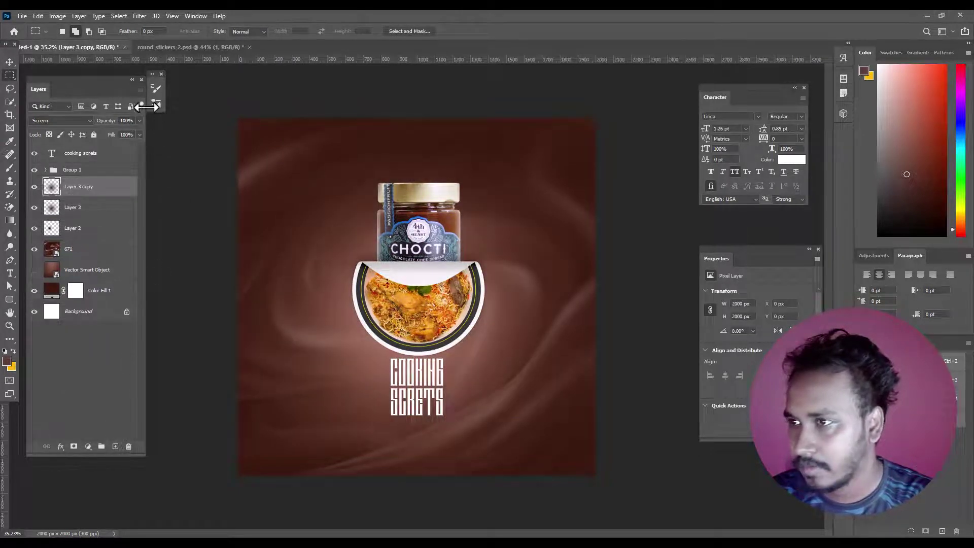
left_click(51, 121)
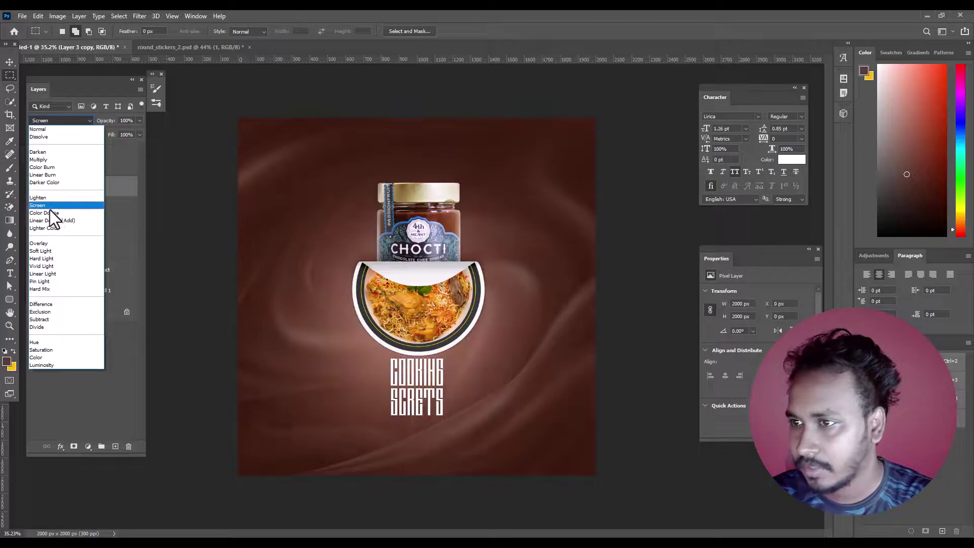
left_click(44, 243)
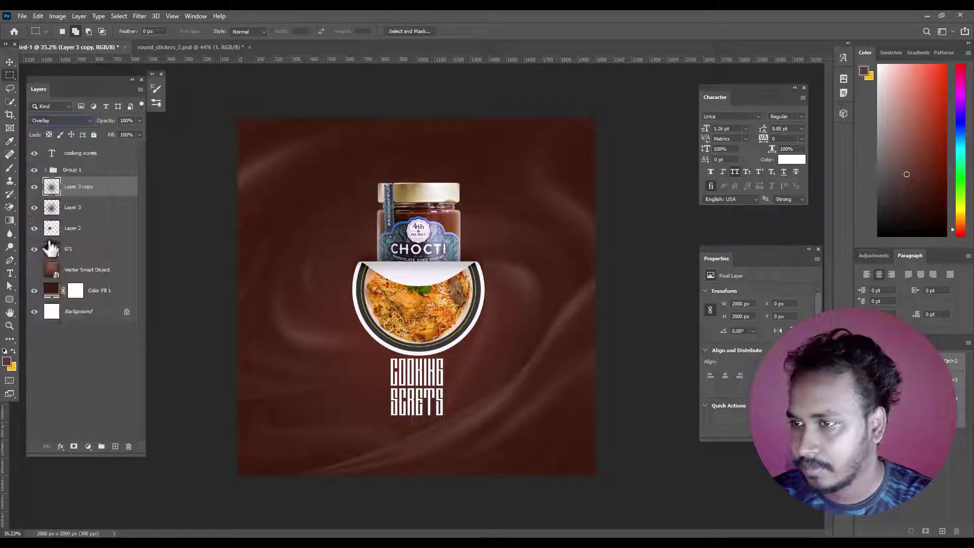
left_click(34, 186)
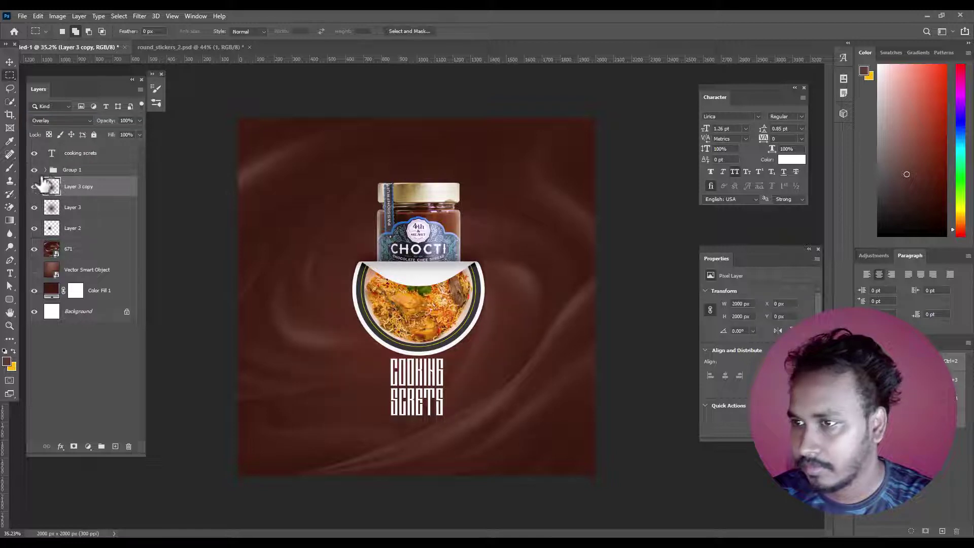
left_click(60, 120)
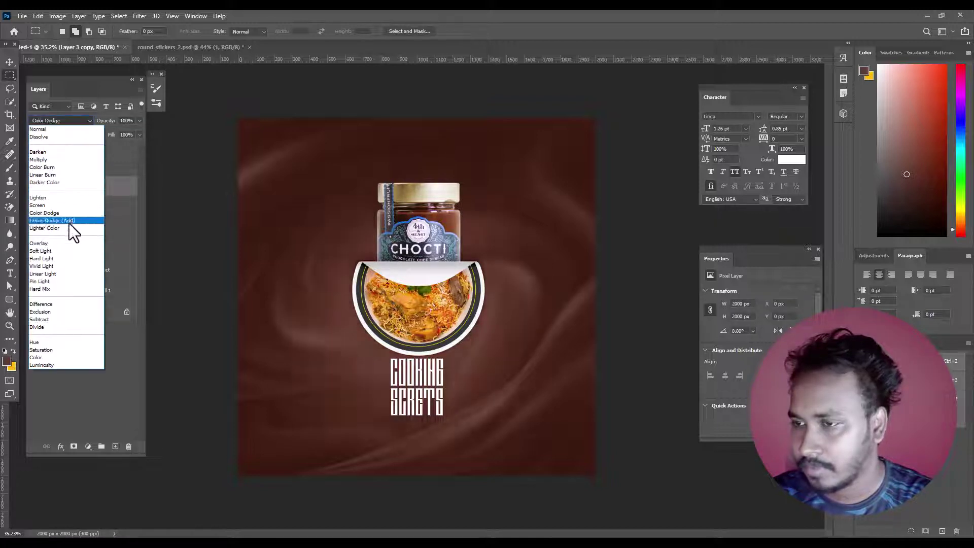
left_click(52, 251)
left_click(34, 186)
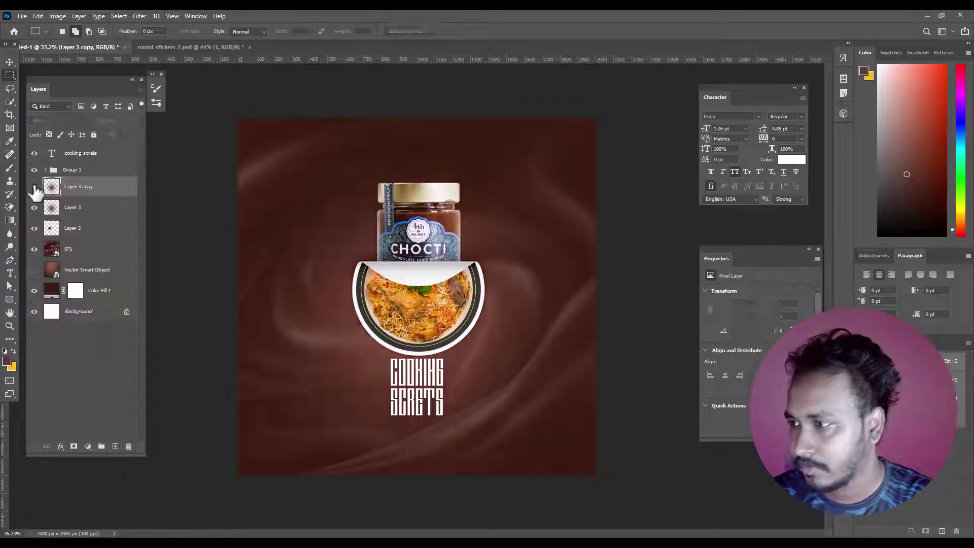
left_click(34, 186)
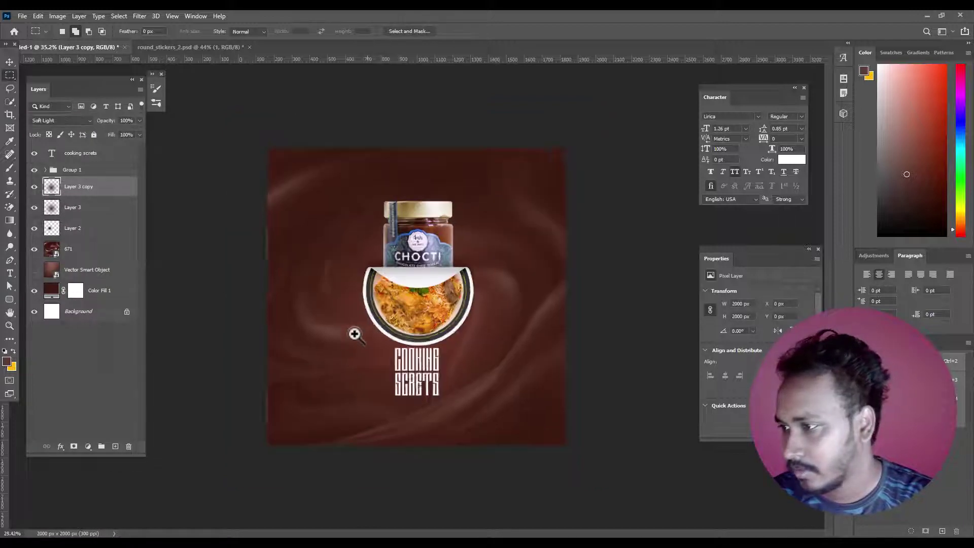
Set the Layer 3 copy to Color Dodge at 40% opacity.
scroll(350, 331, "down", 3)
scroll(345, 330, "up", 3)
left_click(49, 121)
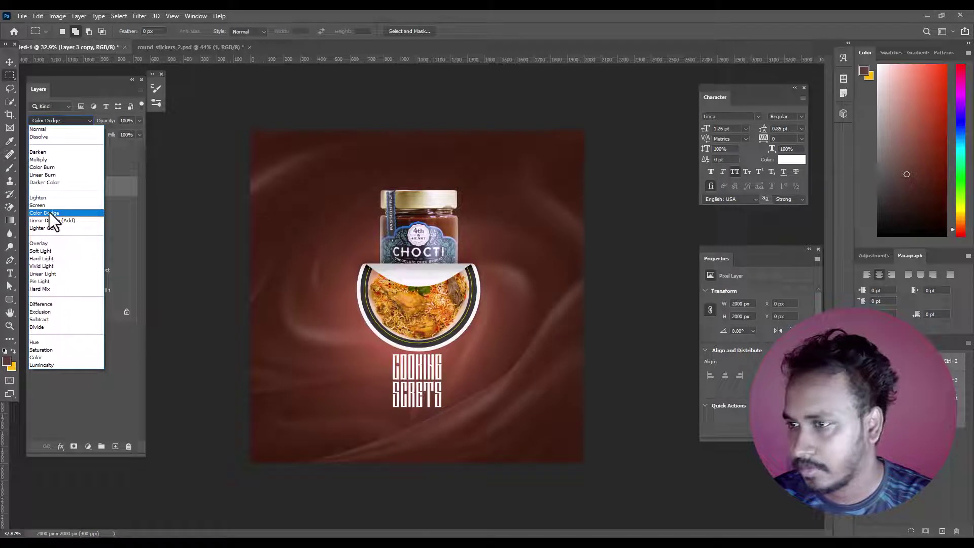
left_click(49, 212)
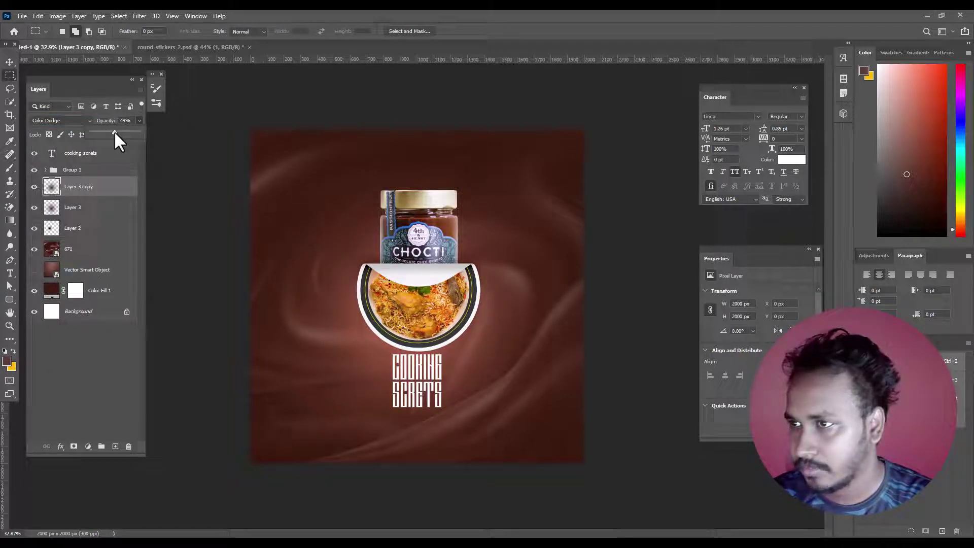
left_click(125, 120)
type("40")
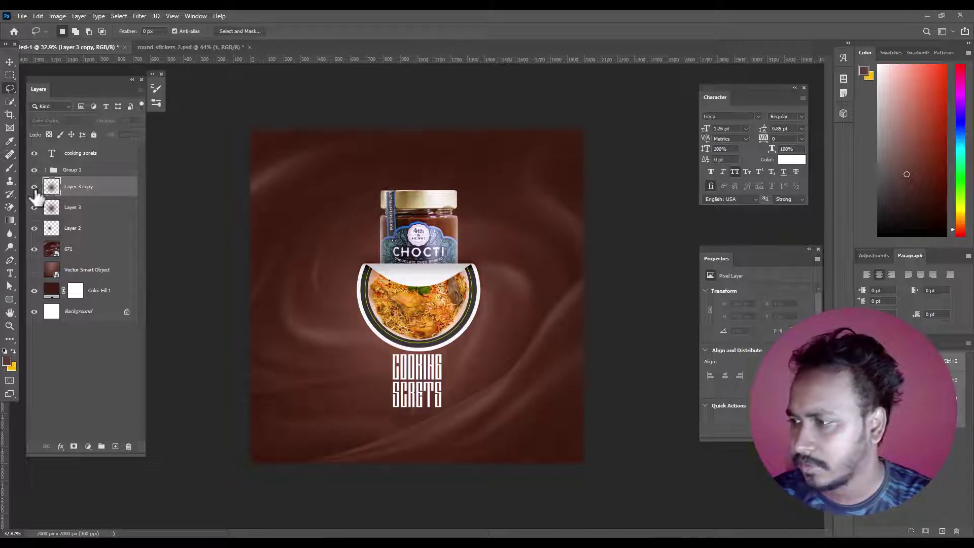
scroll(396, 342, "up", 1)
scroll(397, 342, "up", 1)
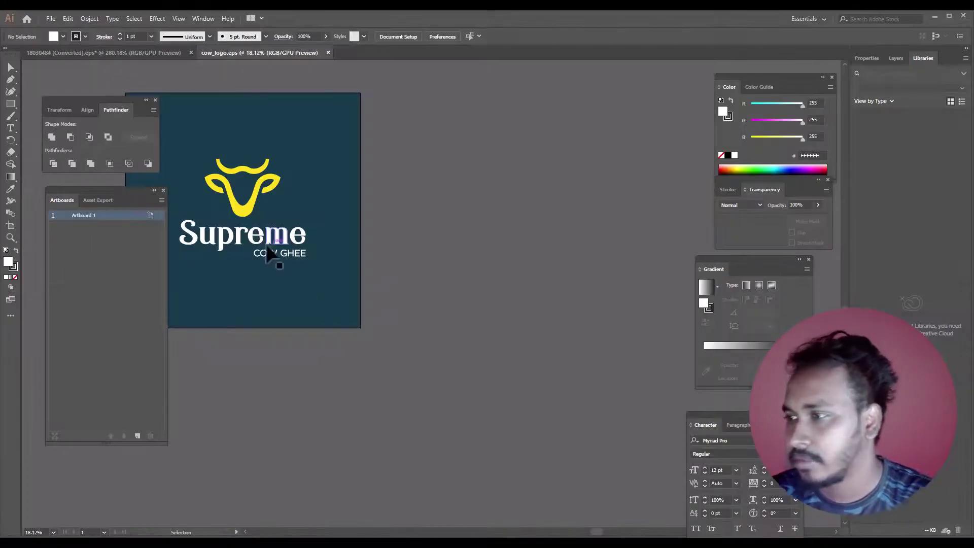
Ungroup the cow logo and its Supreme / COW GHEE text group.
scroll(436, 319, "up", 5)
right_click(425, 310)
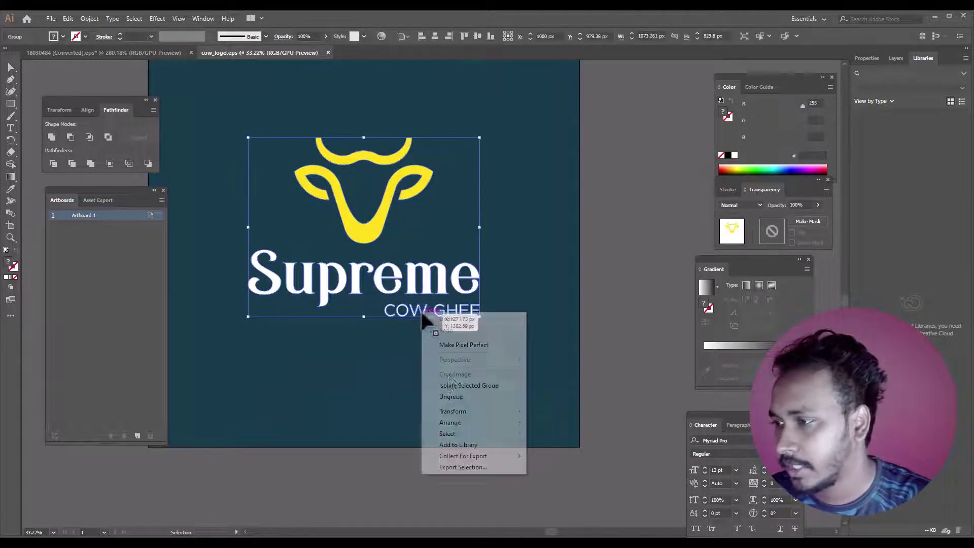
left_click(453, 396)
left_click(589, 361)
left_click(413, 310)
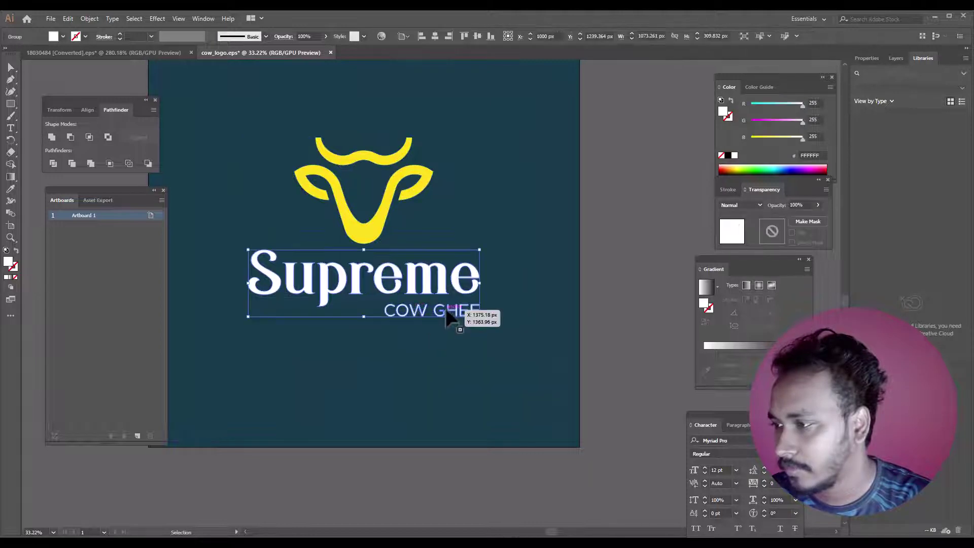
right_click(445, 311)
left_click(468, 386)
left_click(449, 314)
right_click(449, 313)
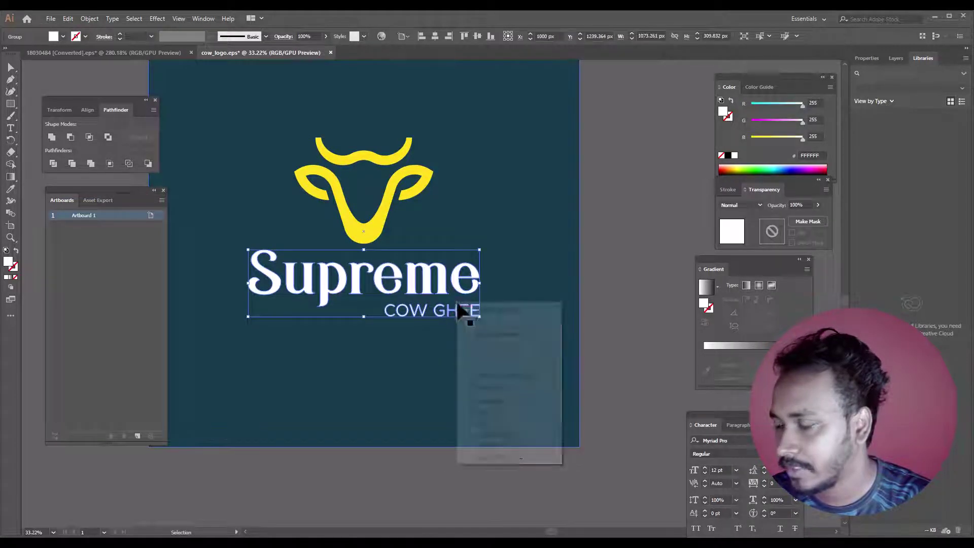
left_click(488, 384)
left_click(585, 358)
left_click(451, 315)
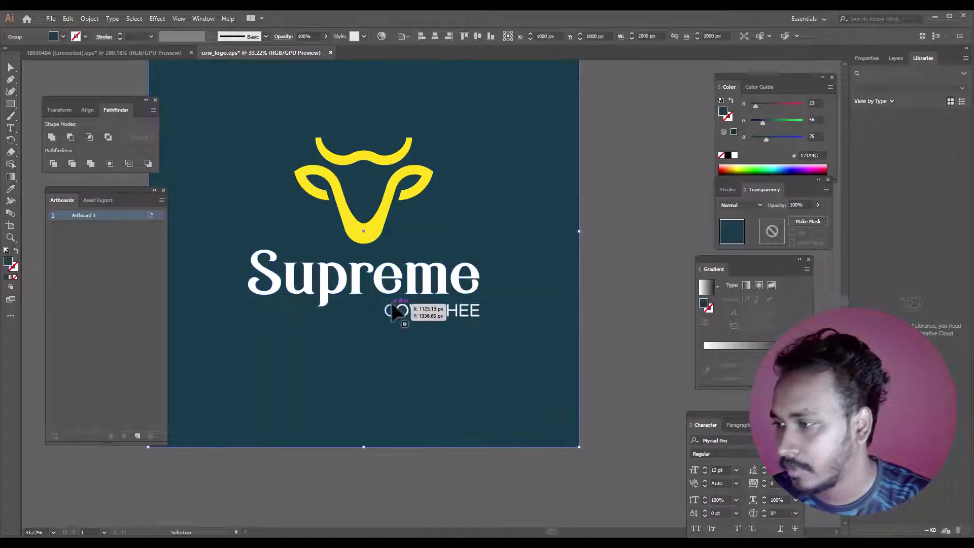
Separate the logo from its dark background rectangle, delete the rectangle, and move the logo left.
right_click(397, 307)
left_click(429, 388)
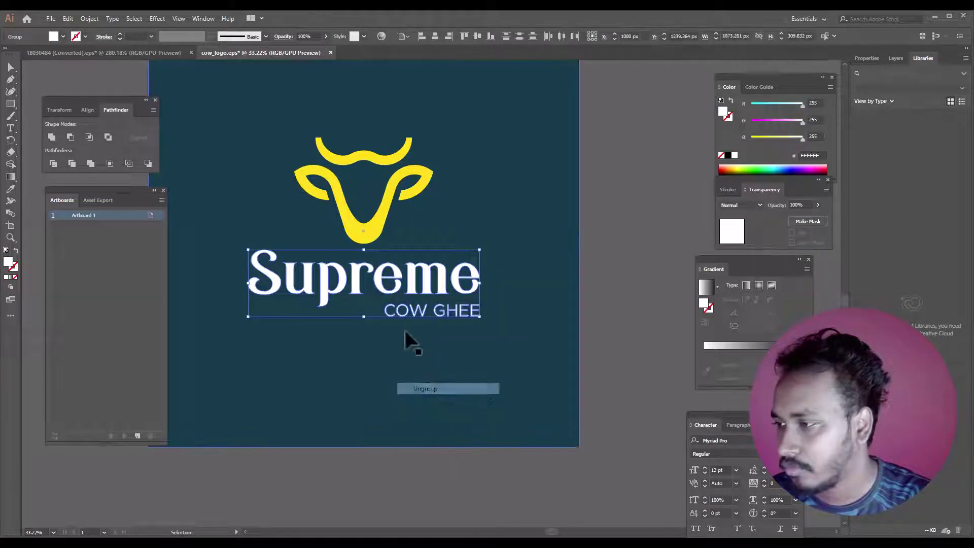
left_click_drag(354, 315, 564, 318)
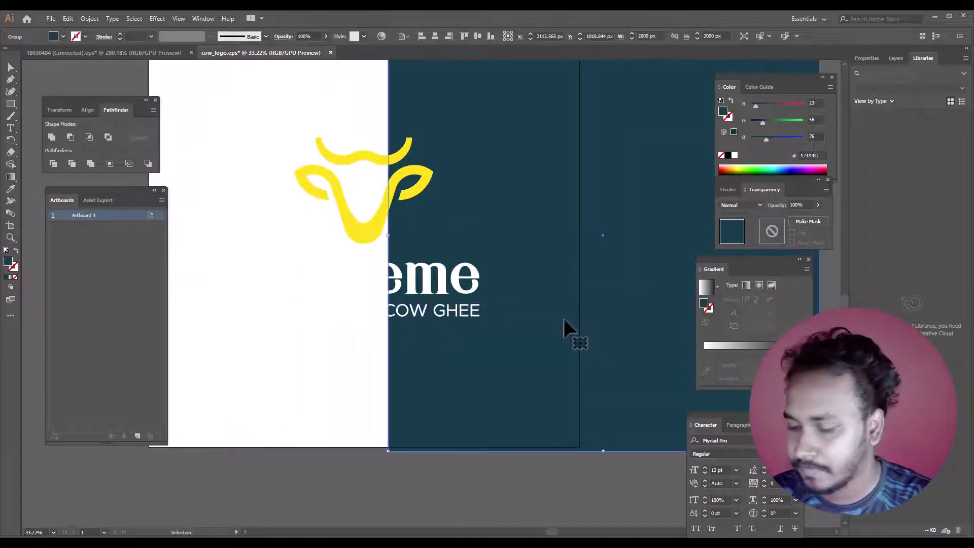
key("Delete")
key("ctrl+minus")
key("ctrl+minus")
left_click(480, 276)
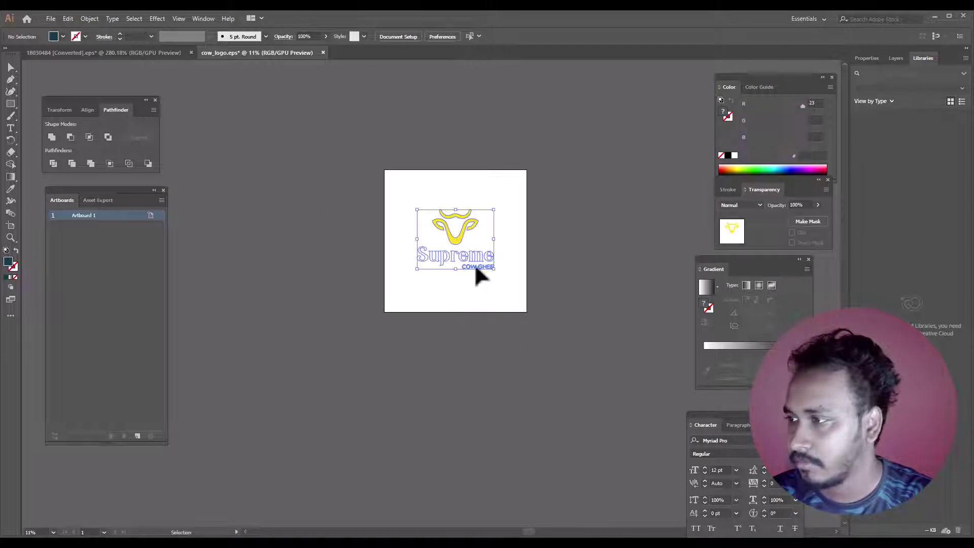
left_click_drag(479, 276, 289, 238)
scroll(253, 209, "up", 5)
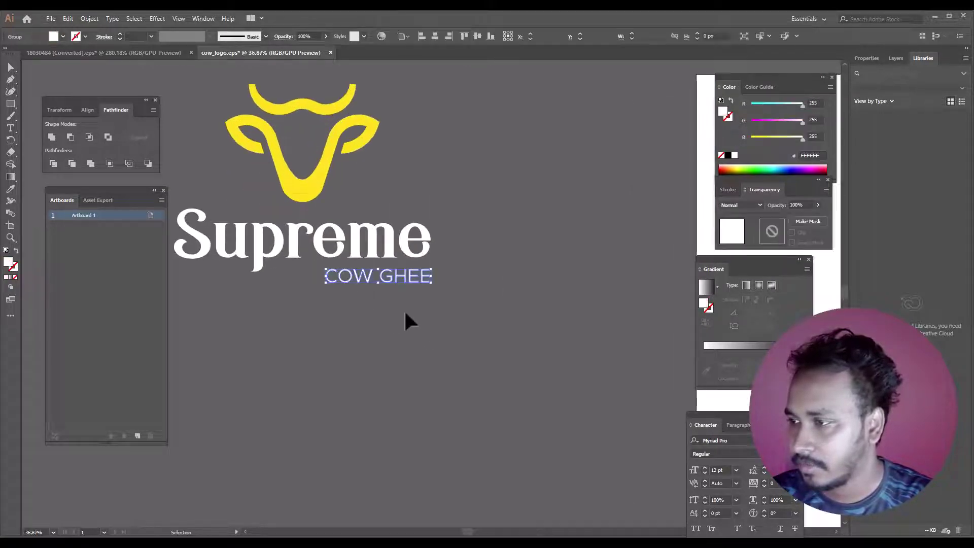
mouse_move(397, 277)
left_mouse_down()
mouse_move(299, 288)
mouse_move(305, 292)
left_mouse_up()
key("ctrl+z")
scroll(346, 337, "down", 2)
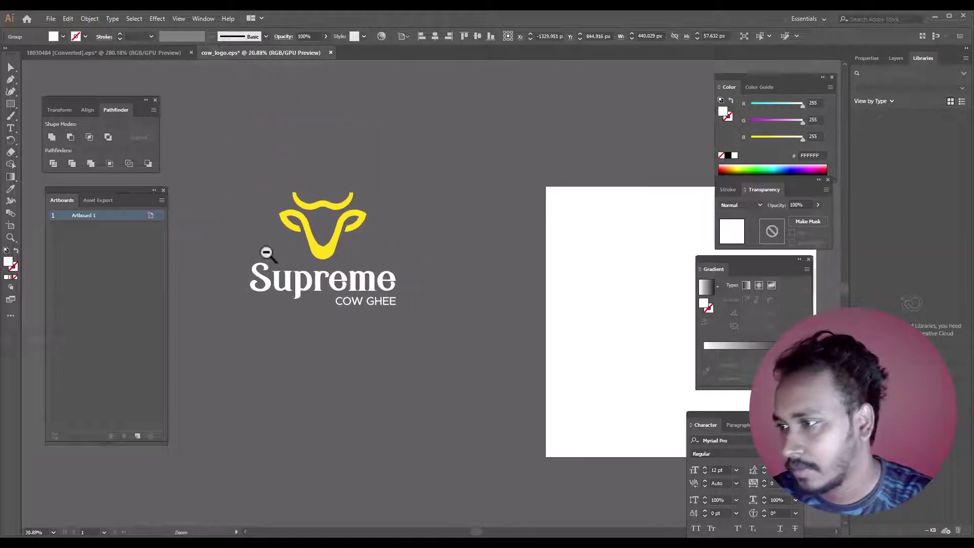
scroll(267, 252, "up", 1)
Turn the whole logo white with the Eyedropper and move it down-left.
left_click(314, 284)
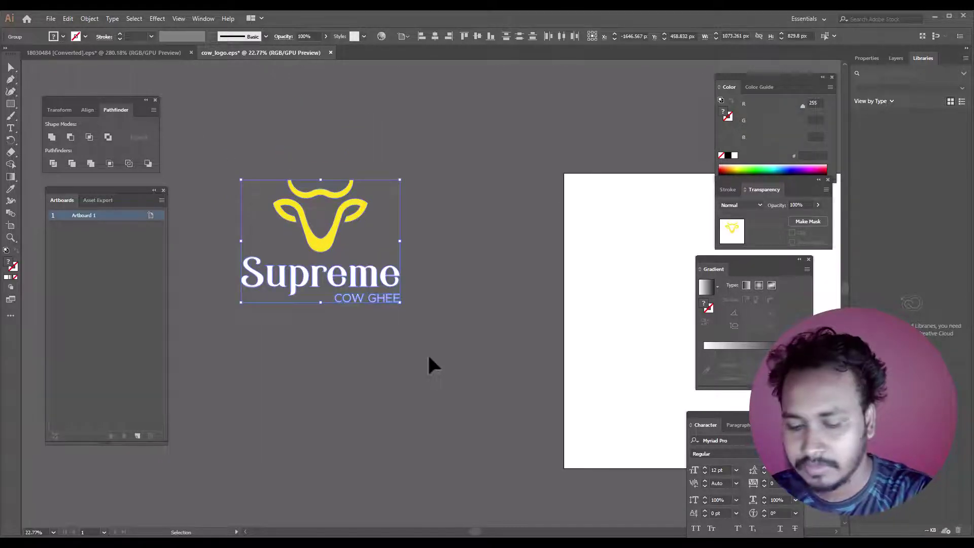
key("i")
left_click(606, 271)
key("v")
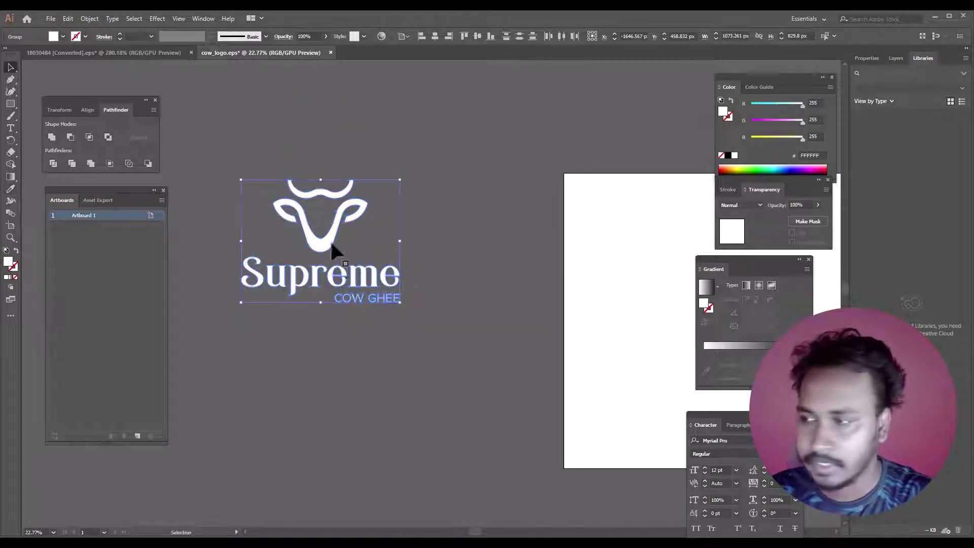
left_click_drag(333, 243, 218, 494)
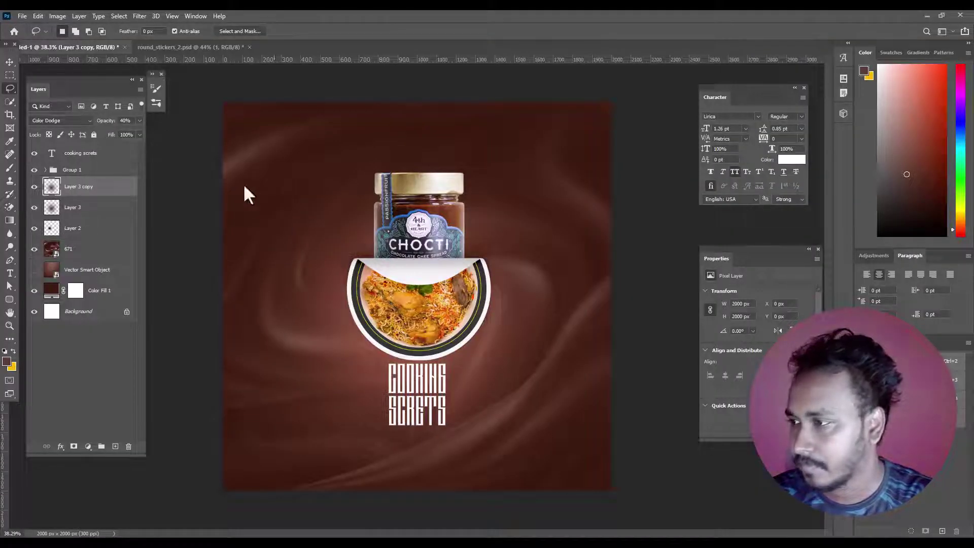
Paste the white logo into the poster and shrink it into the top-left corner.
key("ctrl+v")
mouse_move(612, 447)
left_mouse_down()
mouse_move(314, 162)
mouse_move(269, 153)
left_mouse_up()
key("Return")
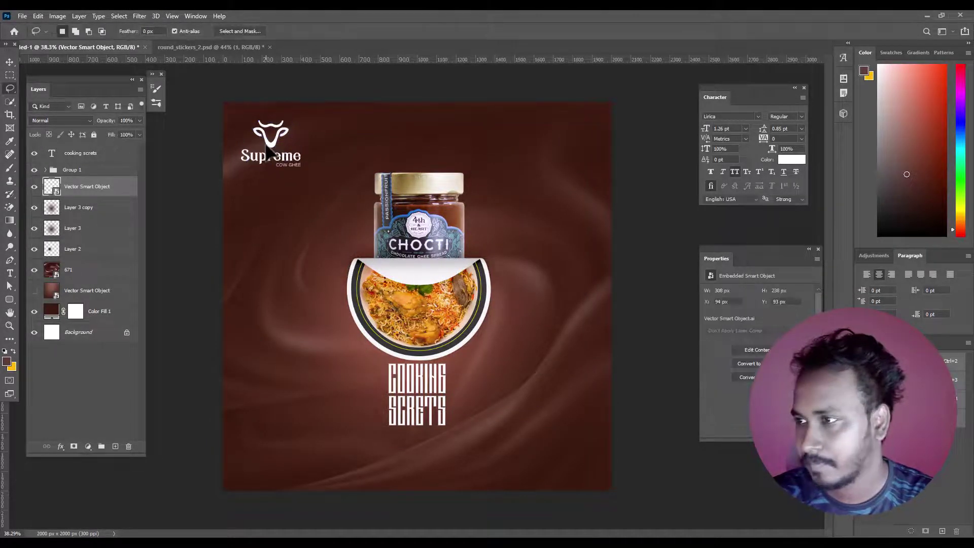
key("ctrl+plus")
key("ctrl+minus")
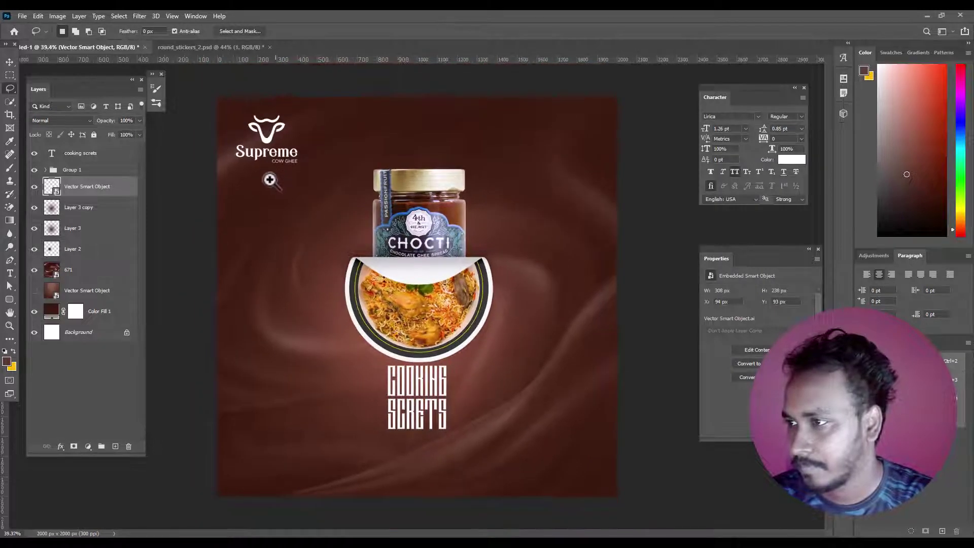
Toggle the logo's transform handles to check its placement in the corner.
key("v")
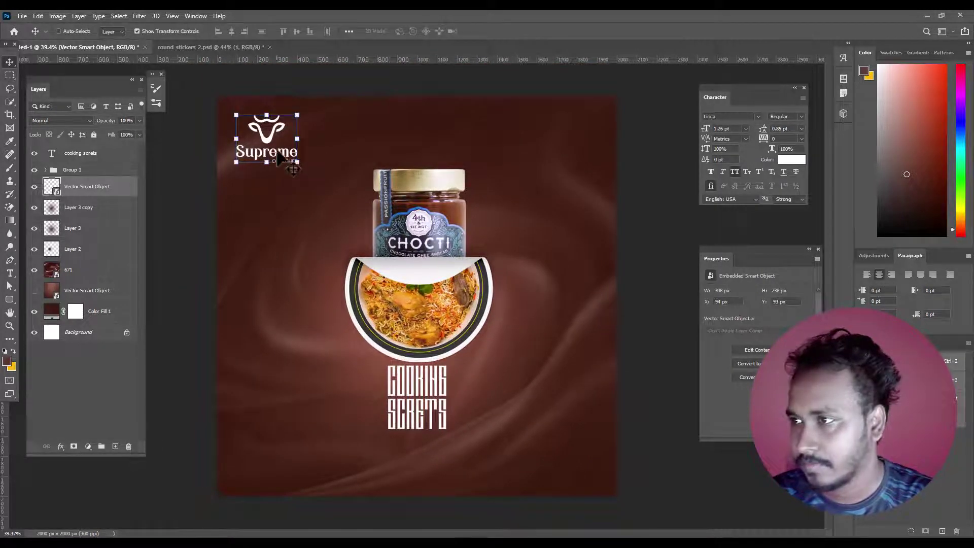
left_click(272, 145)
left_click(272, 147)
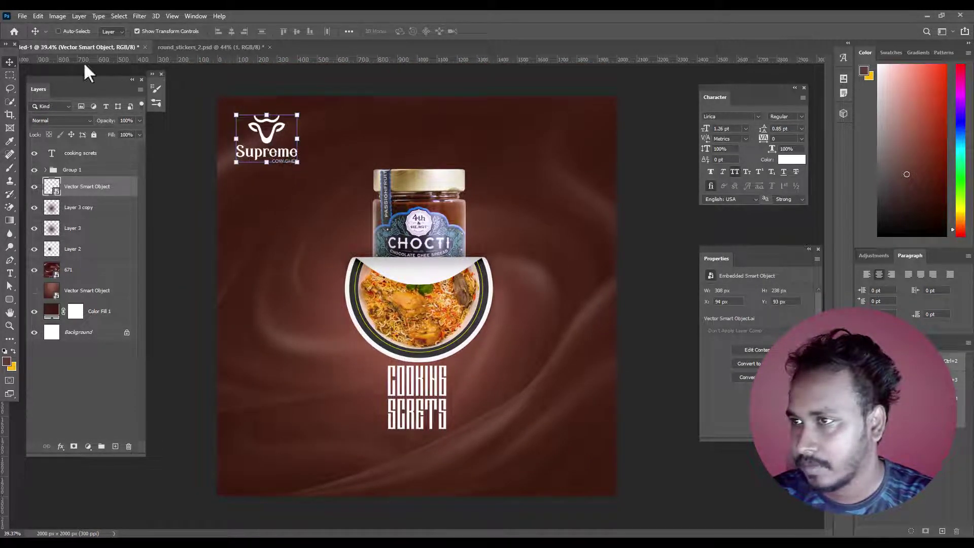
left_click(10, 74)
scroll(321, 217, "down", 3)
scroll(305, 183, "up", 3)
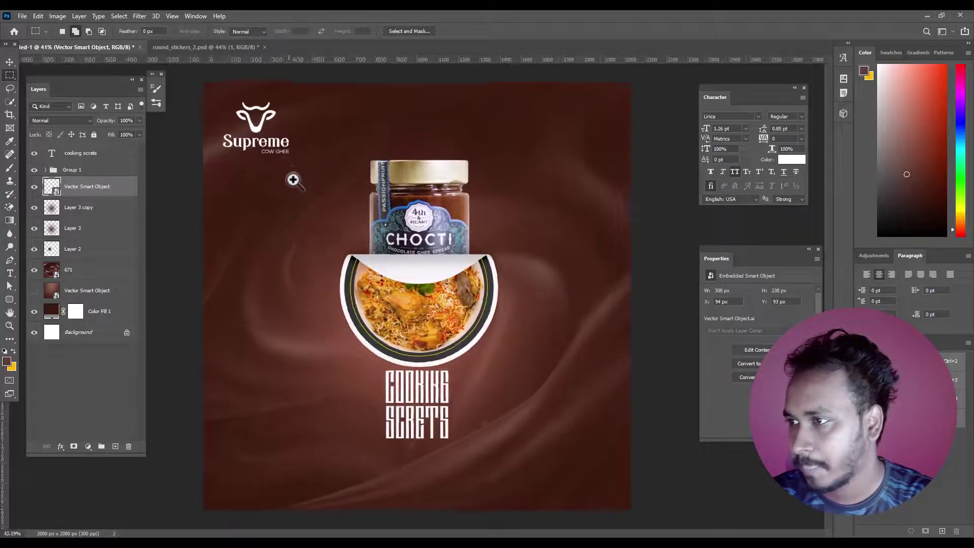
scroll(293, 183, "up", 1)
scroll(294, 253, "down", 1)
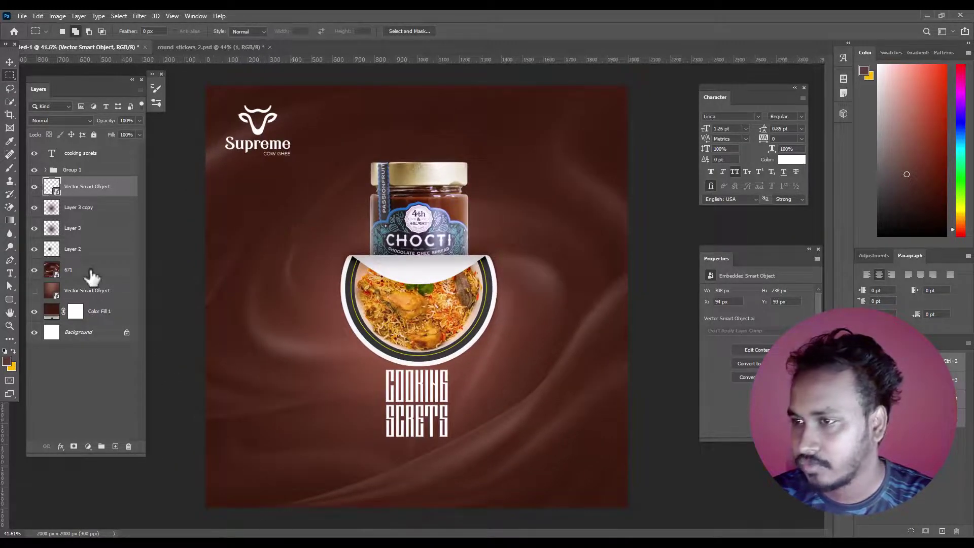
Open the logo's smart-object contents in Illustrator and delete the COW GHEE tagline.
double_click(52, 186)
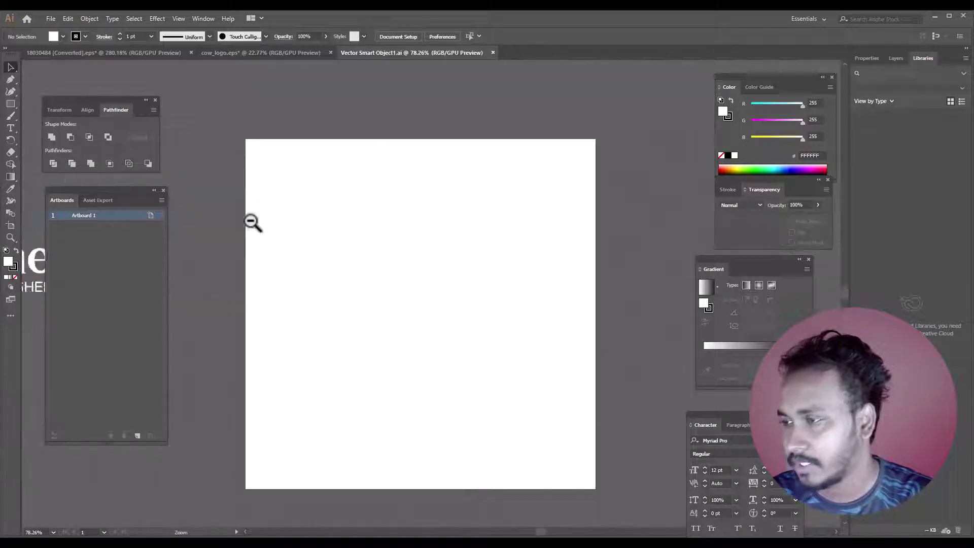
left_click(252, 223, "alt")
key("v")
left_click(299, 335)
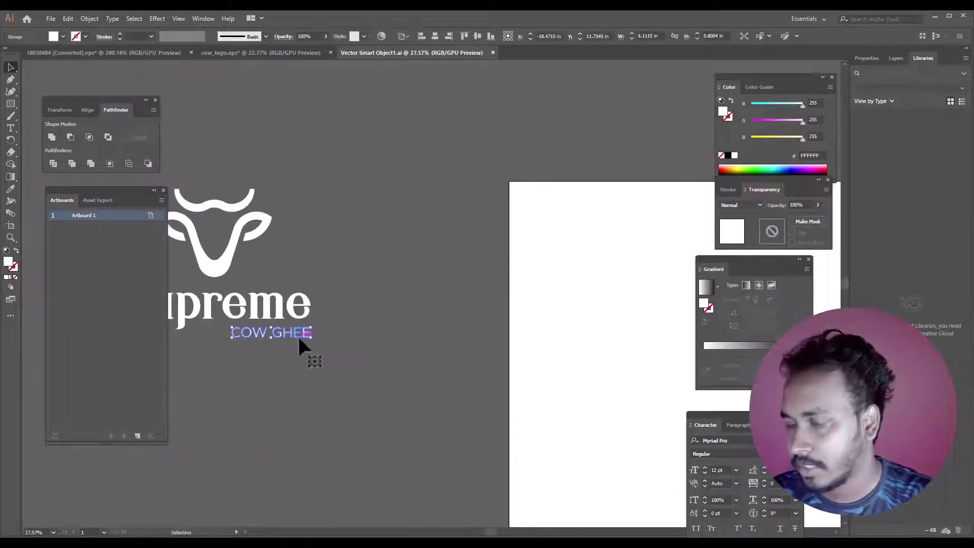
key("Delete")
key("z")
left_click(309, 374, "alt")
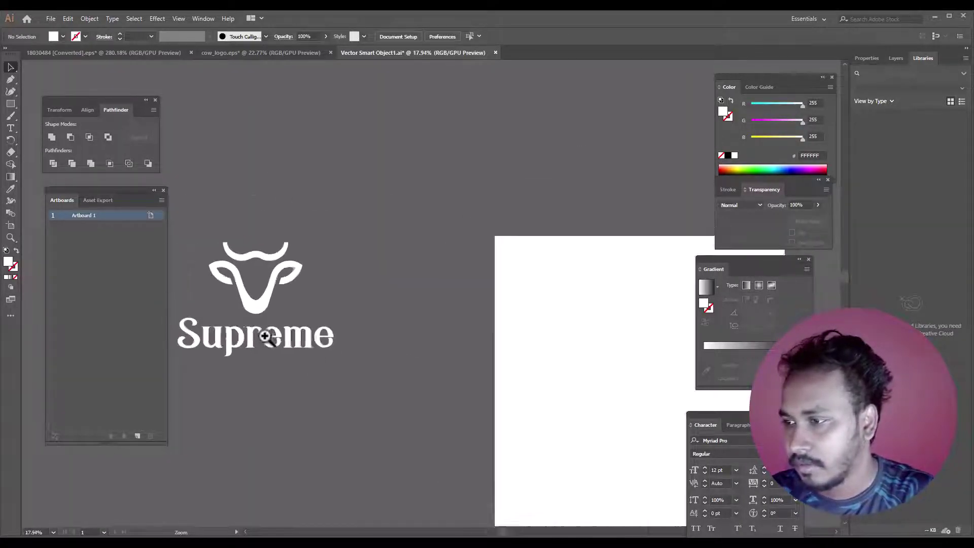
mouse_move(265, 336)
left_mouse_down()
mouse_move(279, 348)
mouse_move(333, 337)
left_mouse_up()
Restore and re-delete the tagline, save the smart-object contents, and return to Photoshop.
key("ctrl+z")
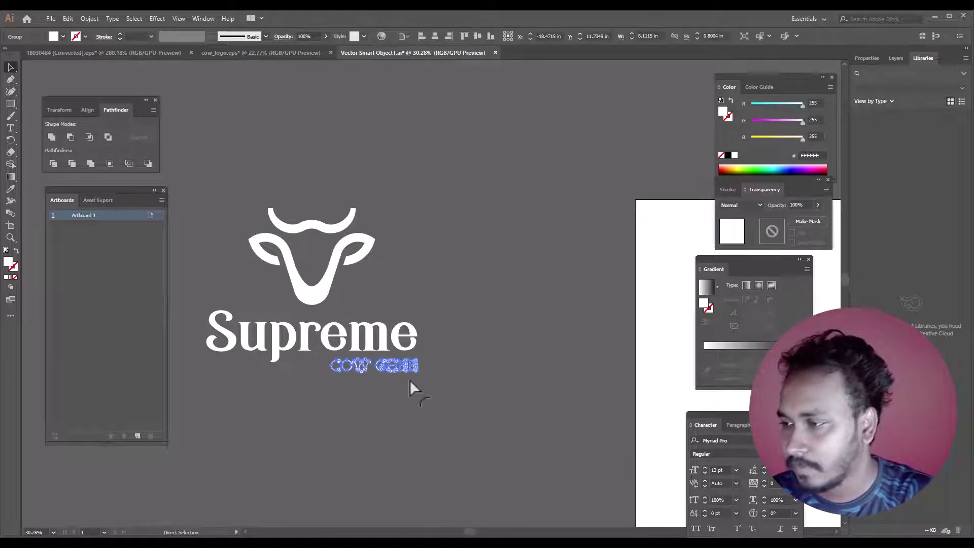
key("v")
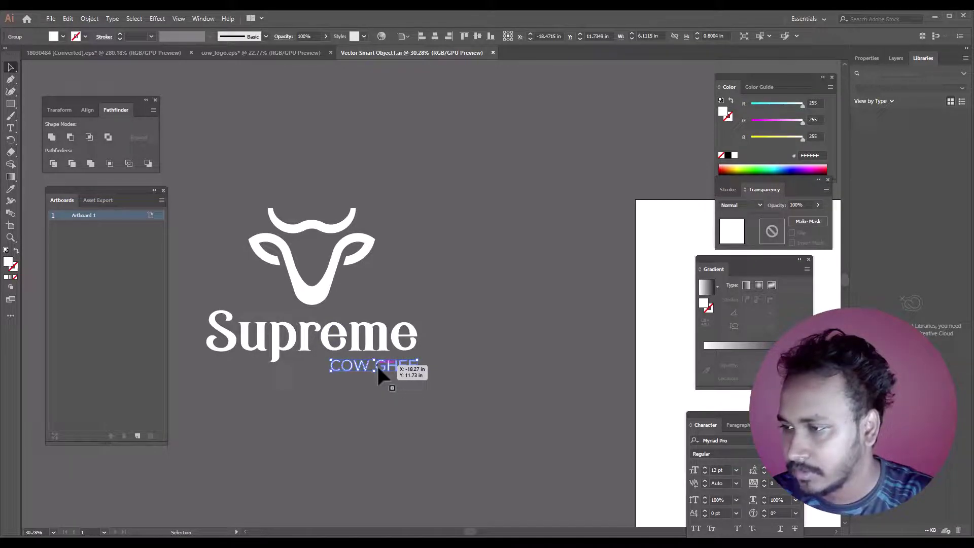
key("Delete")
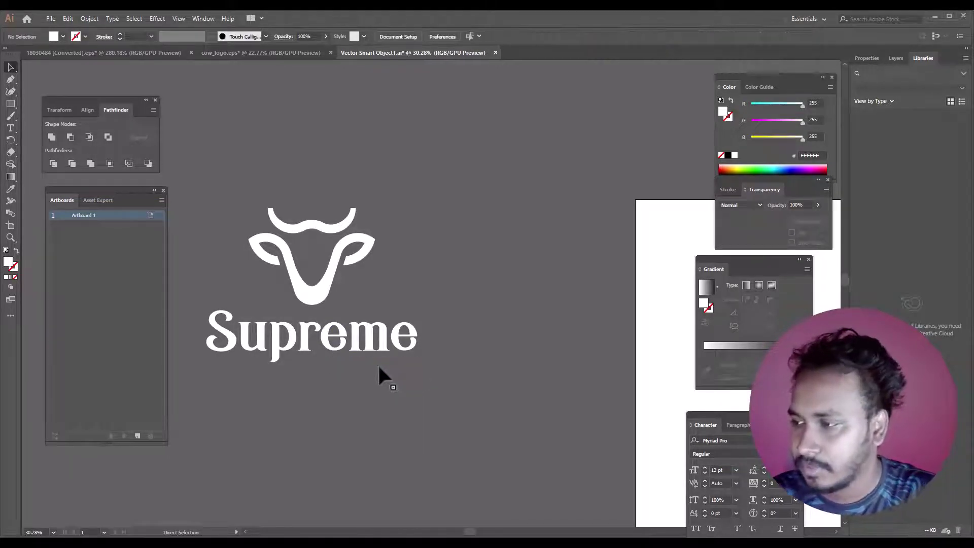
key("ctrl+s")
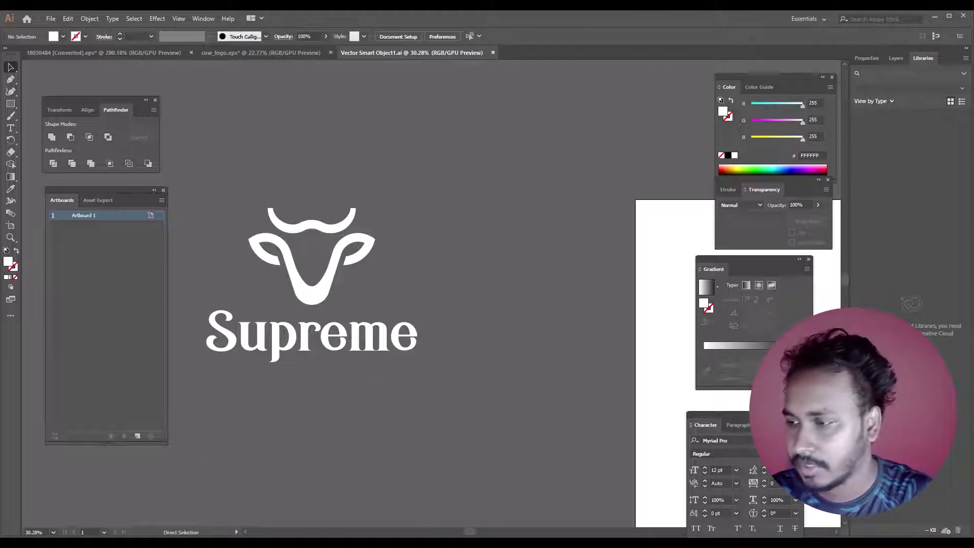
key("alt+Tab")
scroll(281, 252, "down", 2)
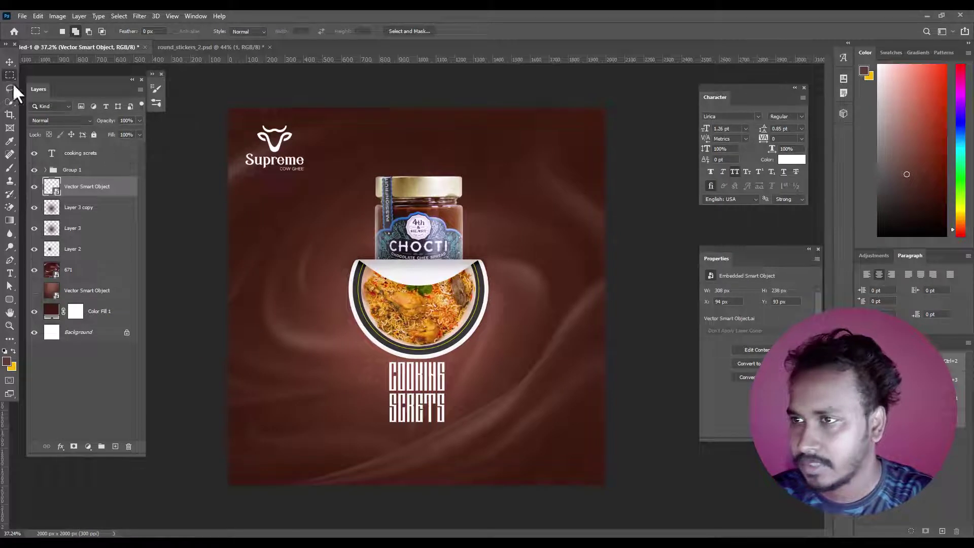
Shrink the top-left Supreme logo slightly to about 302 × 233 px and commit.
left_click(10, 63)
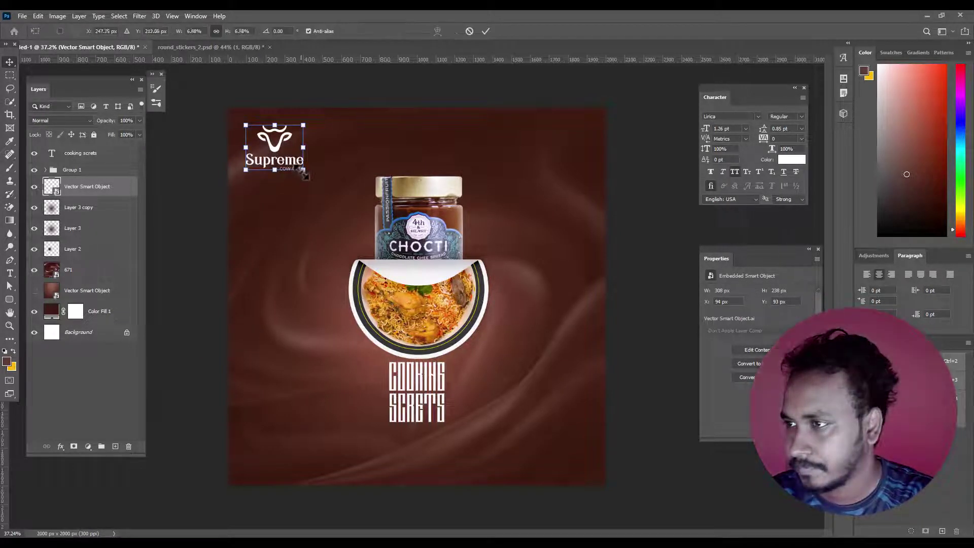
left_click_drag(302, 170, 304, 169)
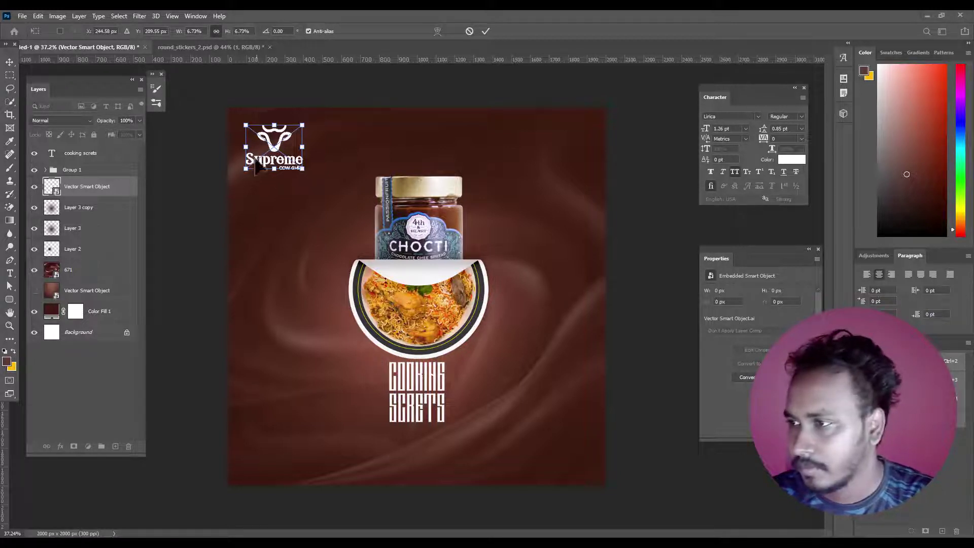
left_click(485, 30)
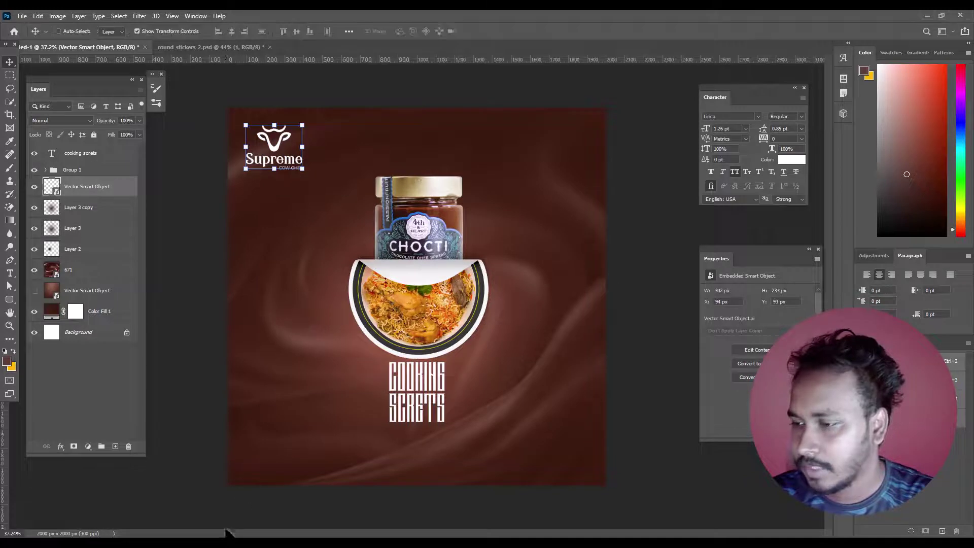
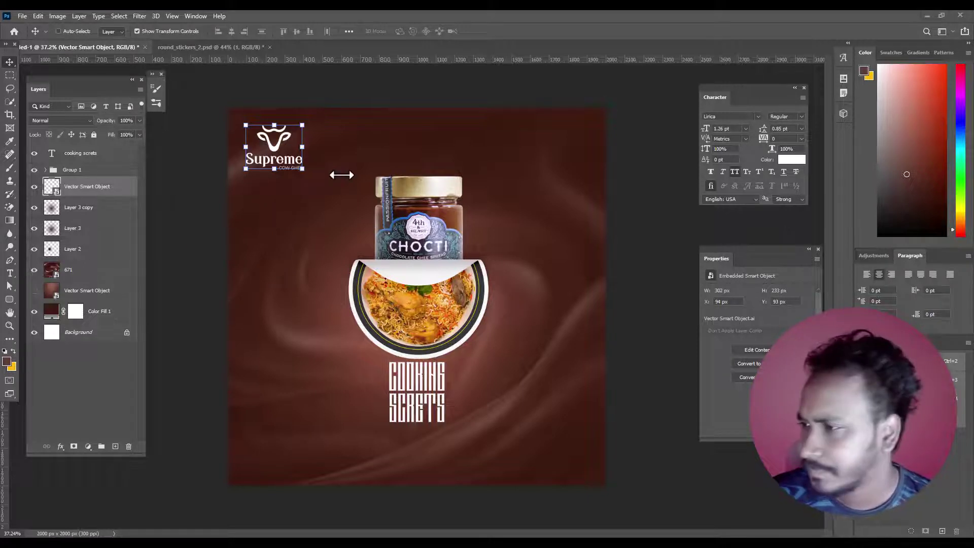
Add a Color Overlay layer style to the Supreme Cow Ghee logo layer.
left_click(9, 75)
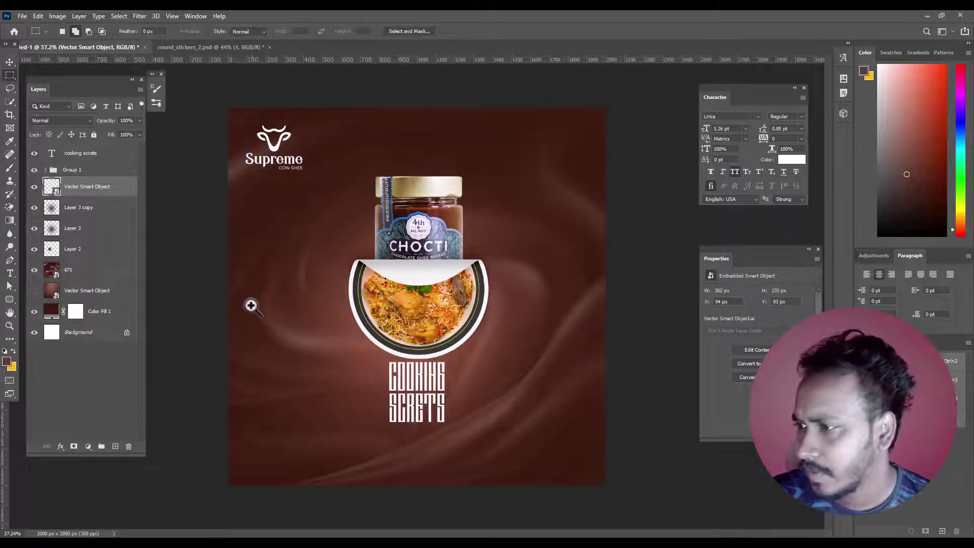
mouse_move(250, 305)
left_mouse_down()
mouse_move(430, 233)
mouse_move(418, 253)
left_mouse_up()
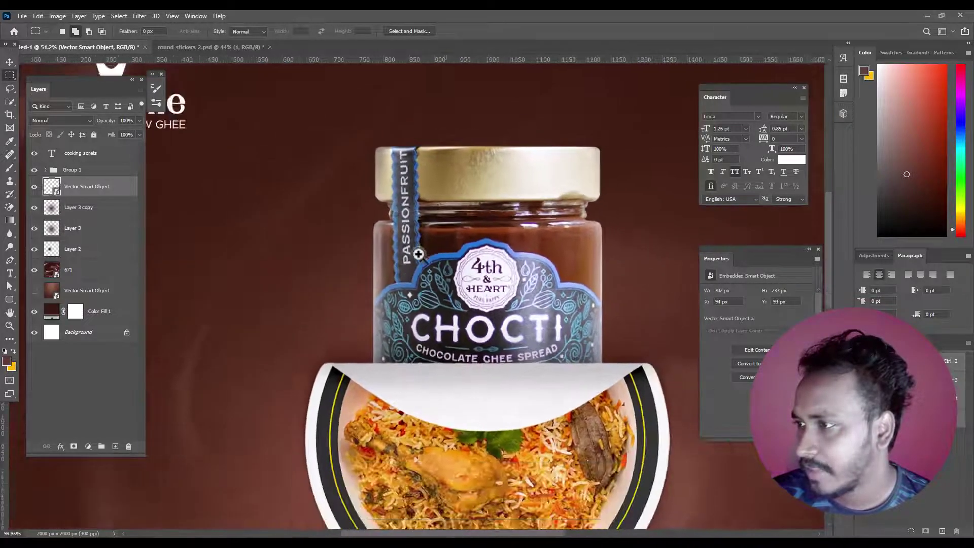
left_click_drag(418, 254, 341, 218)
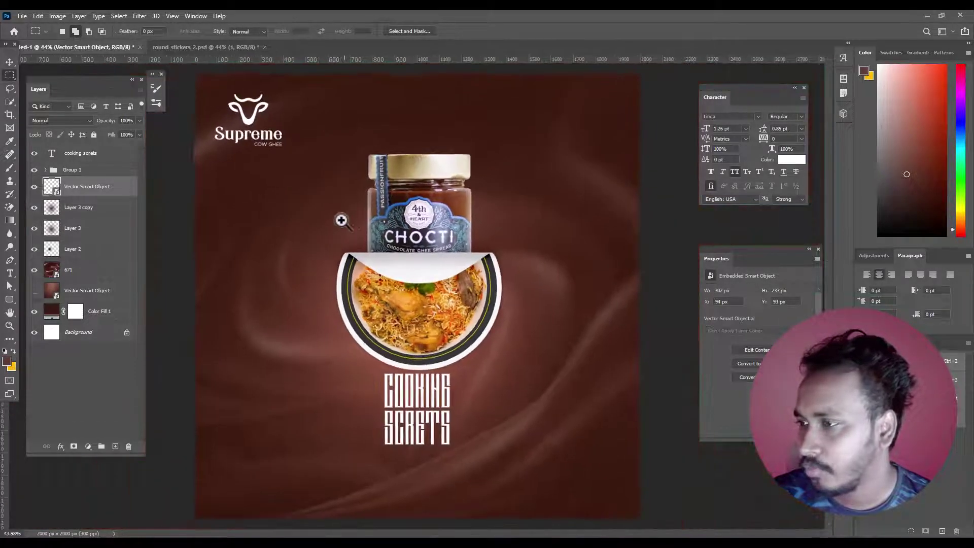
right_click(86, 192)
left_click(120, 111)
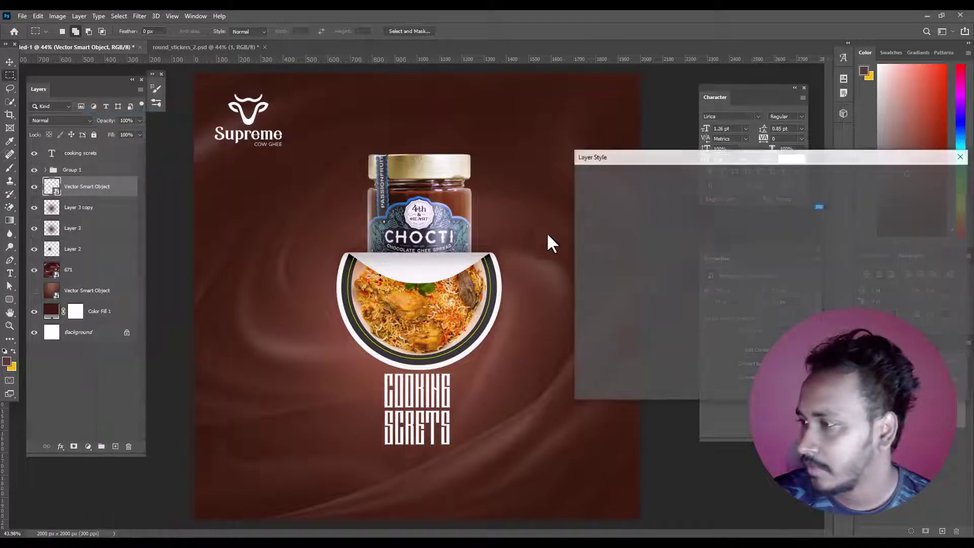
left_click(617, 230)
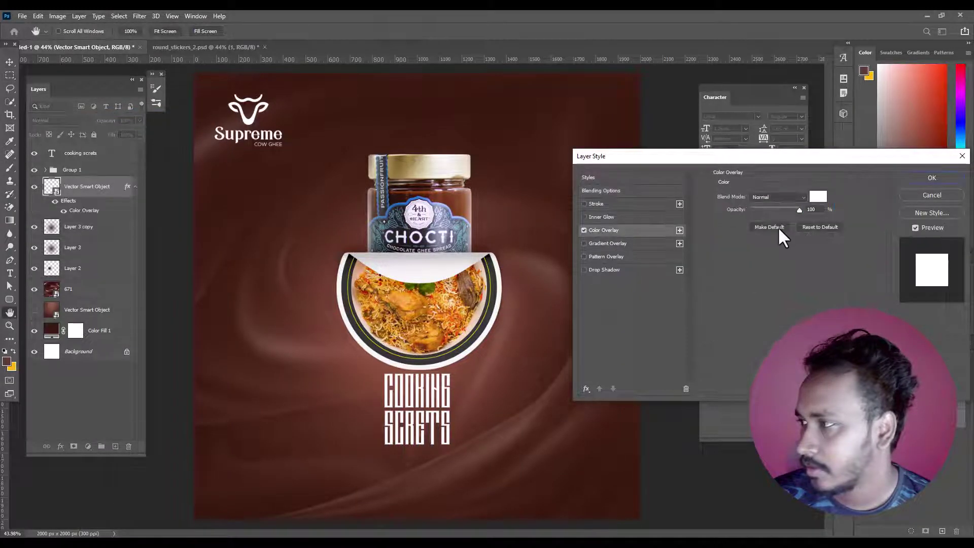
Set the logo's overlay colour to a bright cyan blue and apply it.
left_click(818, 196)
left_click(777, 339)
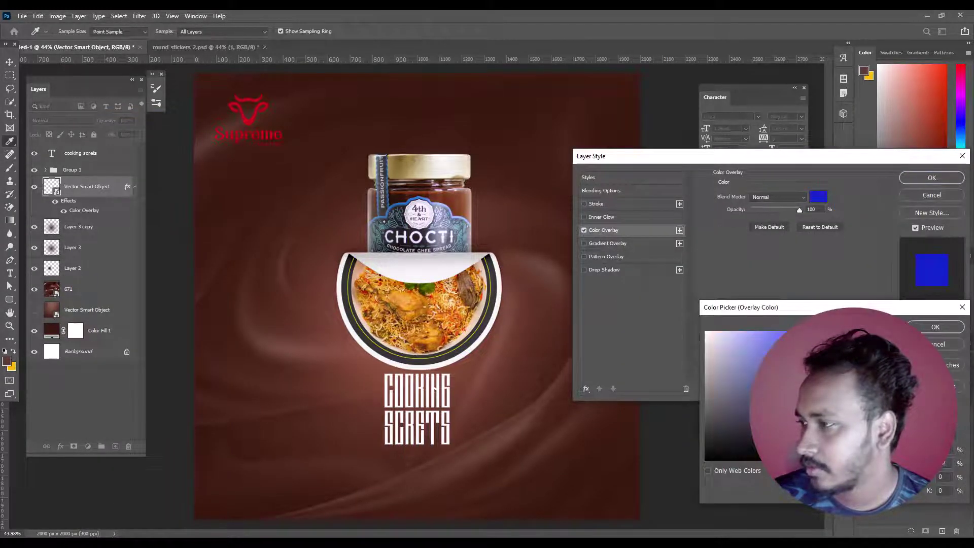
left_click_drag(857, 332, 858, 384)
left_click(824, 335)
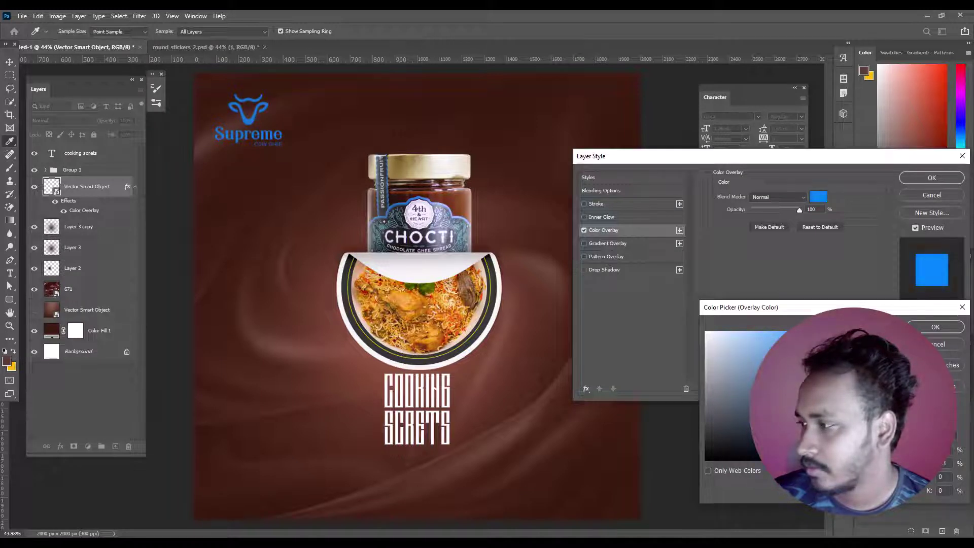
left_click_drag(858, 384, 857, 391)
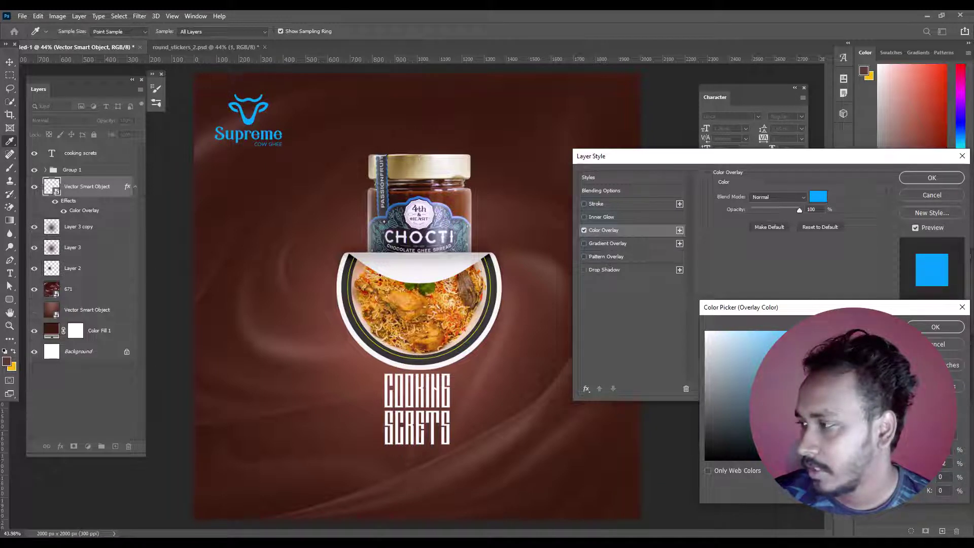
left_click_drag(858, 392, 857, 393)
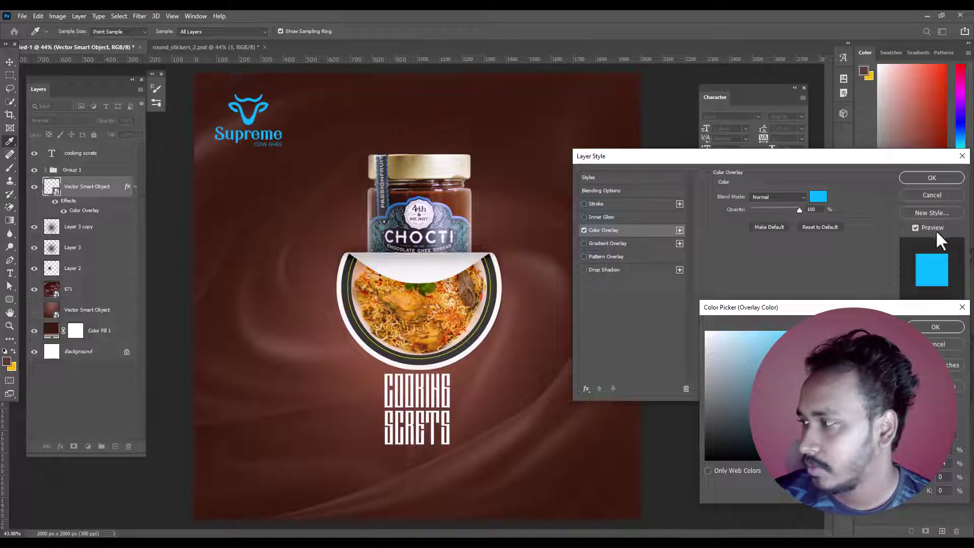
left_click(914, 327)
left_click(932, 178)
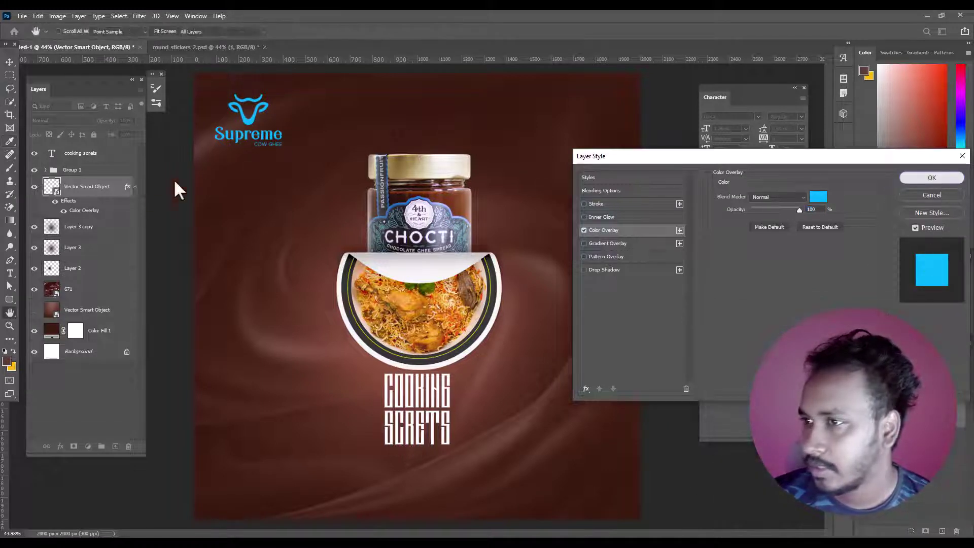
Turn the Color Overlay into its own layer and mask the blue off the Supreme lettering.
right_click(70, 213)
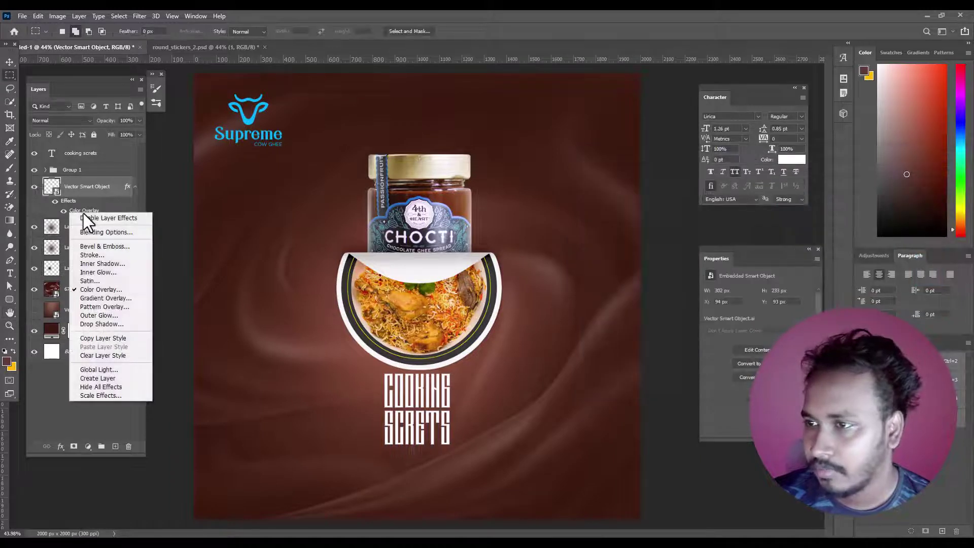
left_click(96, 379)
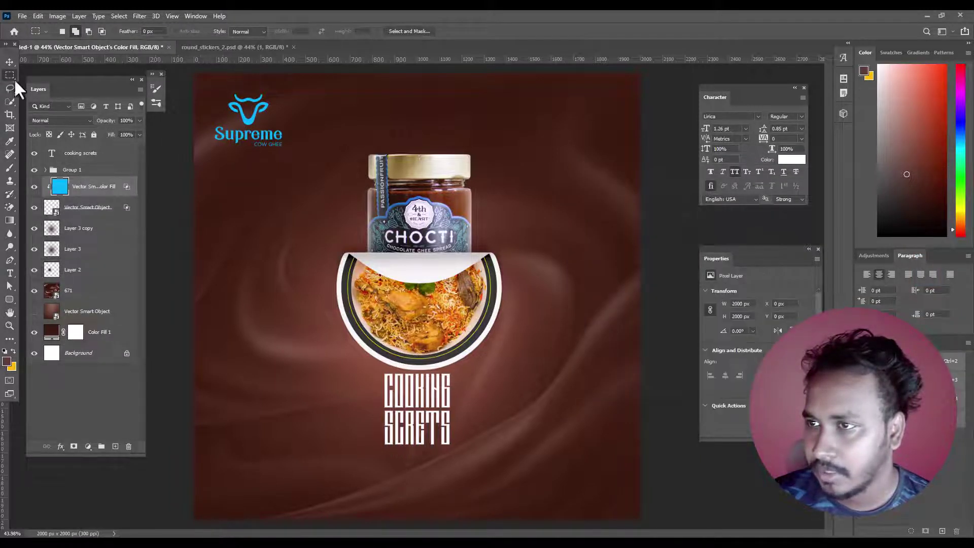
left_click_drag(197, 126, 325, 211)
scroll(215, 121, "up", 5)
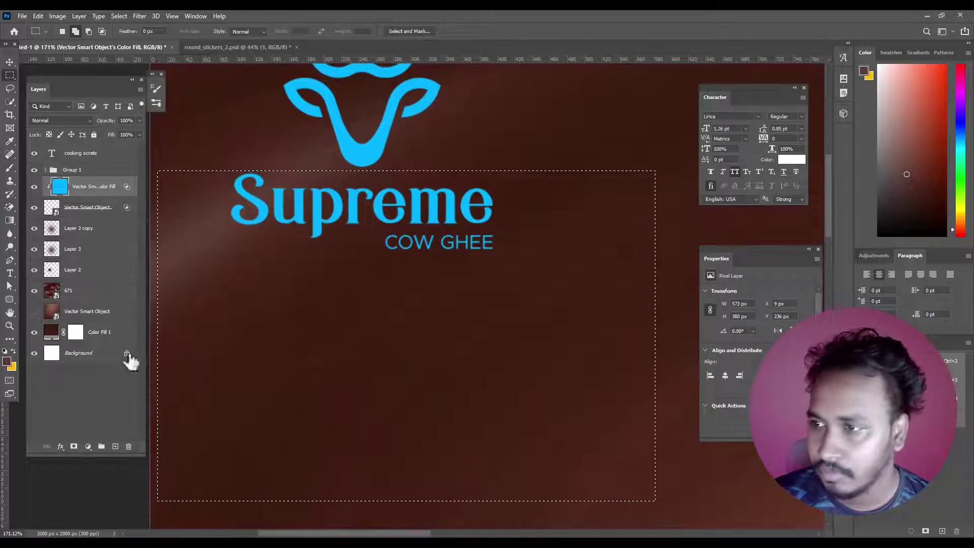
left_click(74, 445)
scroll(284, 274, "down", 3)
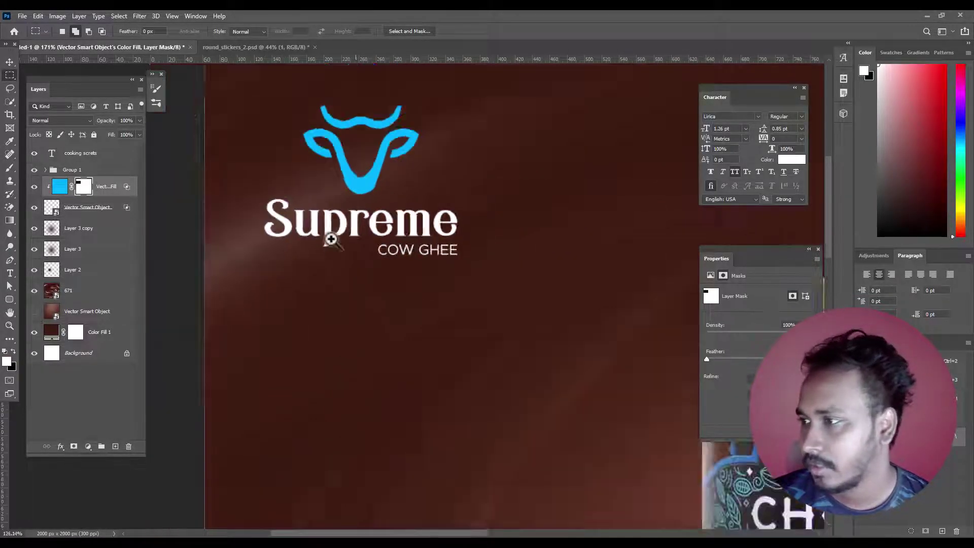
scroll(332, 267, "down", 3)
scroll(330, 264, "up", 2)
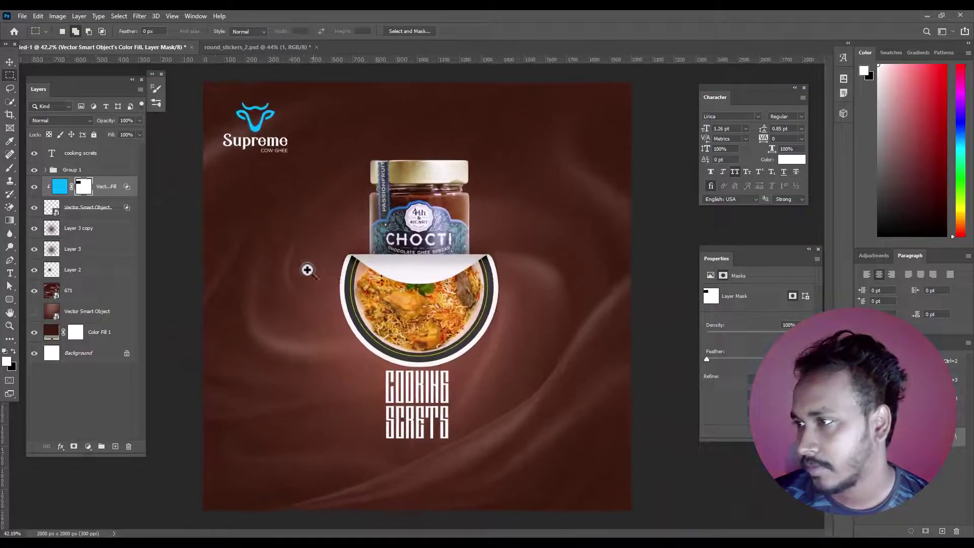
Group the logo, Layer 1 and ghee jar layers together with Ctrl+G.
left_click(80, 213)
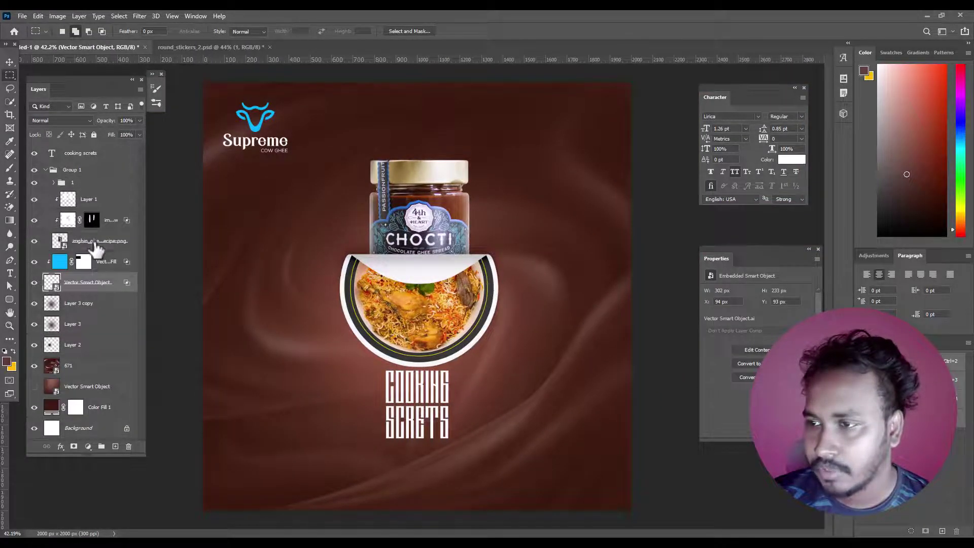
right_click(94, 245)
left_click(79, 252)
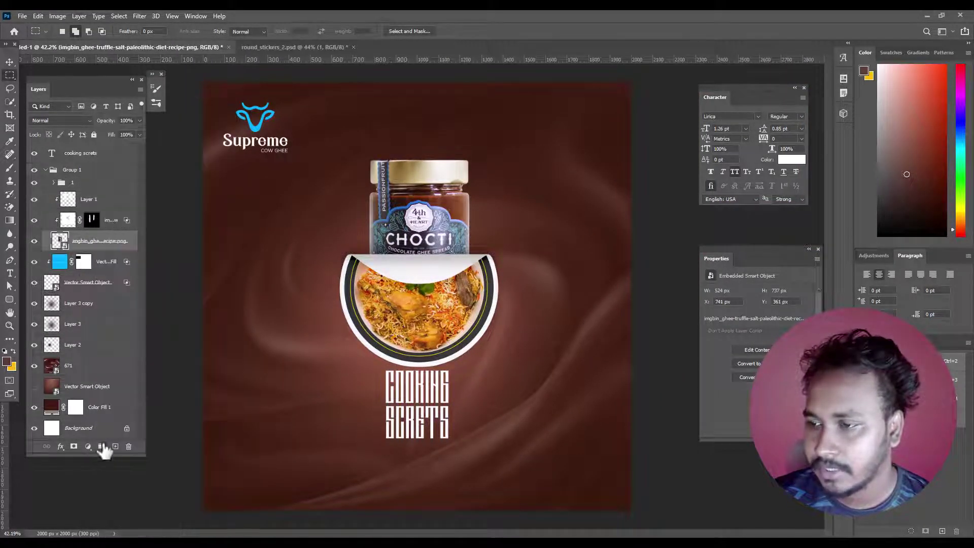
left_click(96, 205)
left_click(98, 244, "shift")
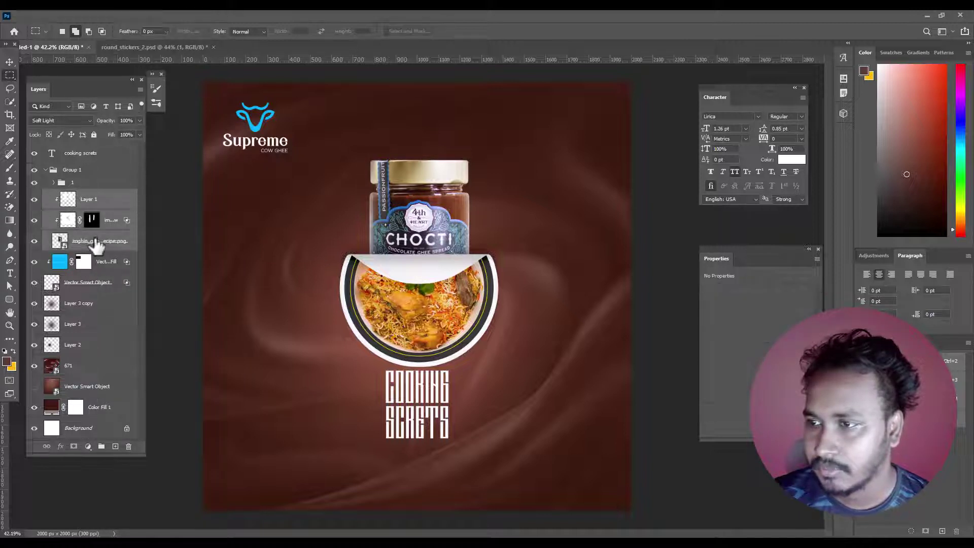
key("ctrl+g")
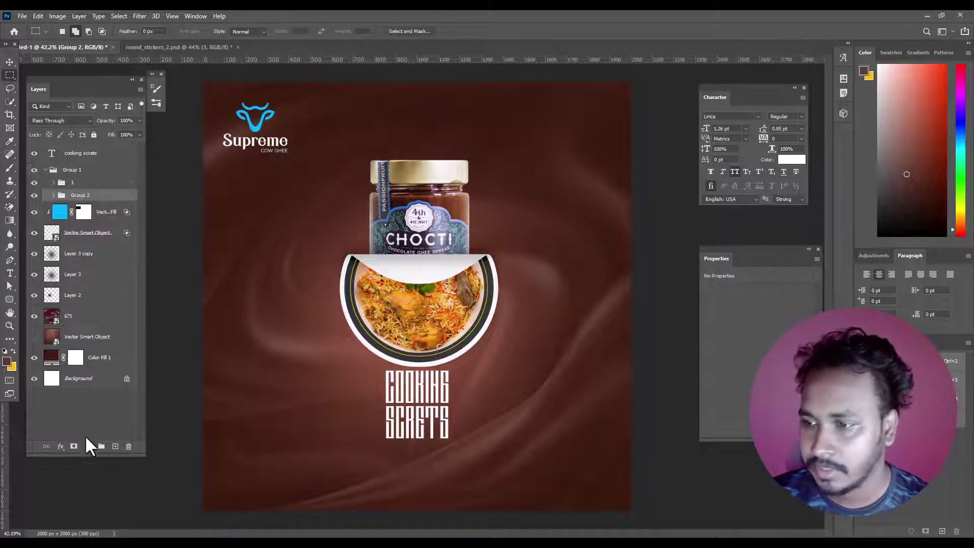
left_click(88, 446)
Add a Brightness/Contrast adjustment clipped to the jar group: brightness 9, contrast slightly lowered.
left_click(117, 297)
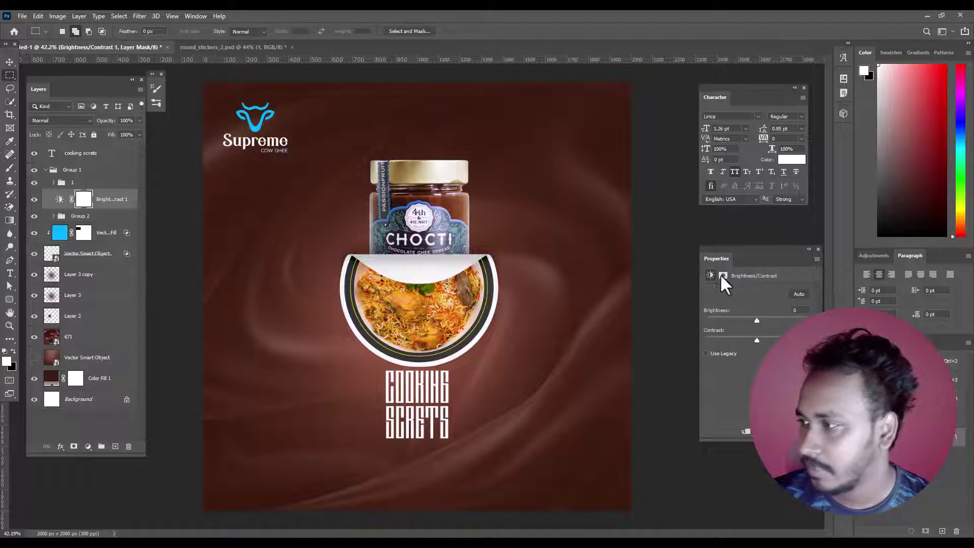
left_click(745, 431)
left_click_drag(757, 321, 760, 332)
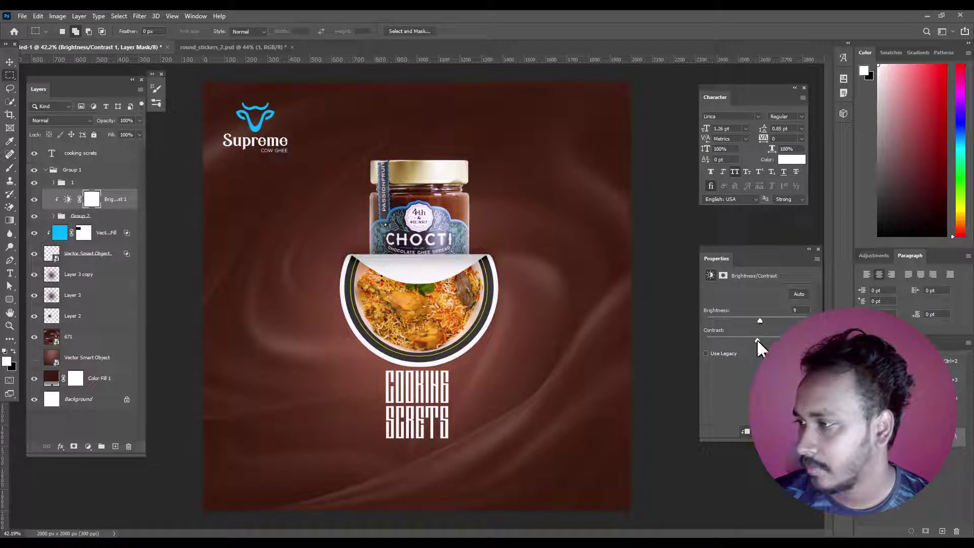
scroll(444, 326, "down", 3)
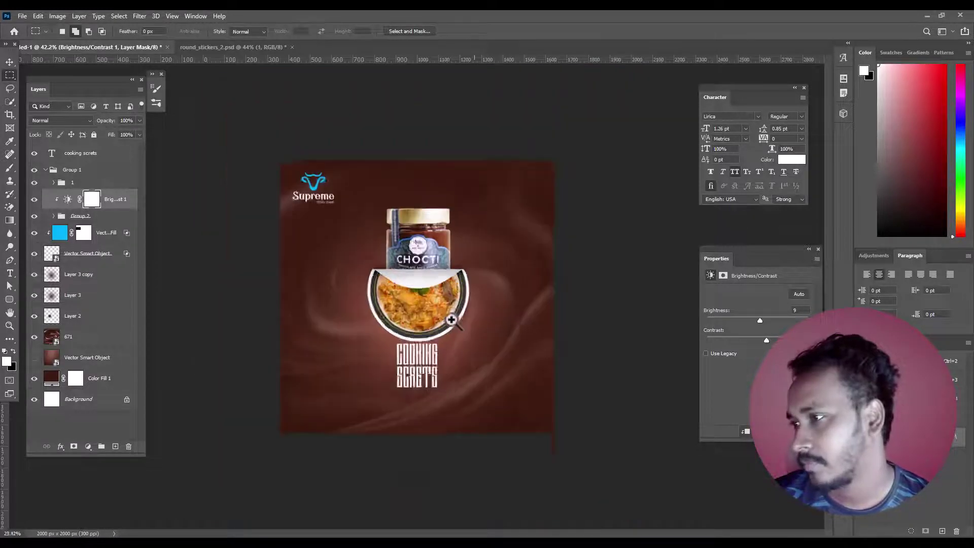
scroll(444, 326, "up", 3)
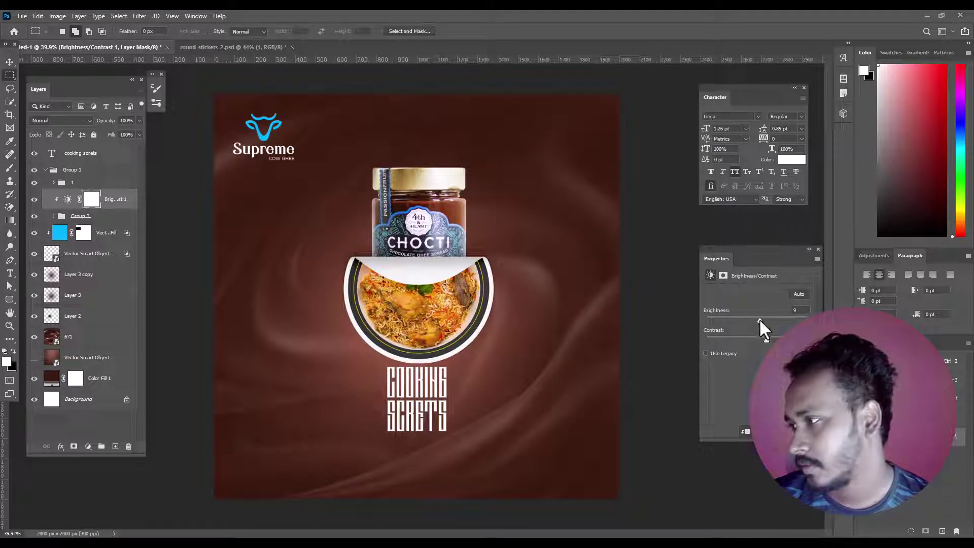
left_click_drag(767, 340, 762, 340)
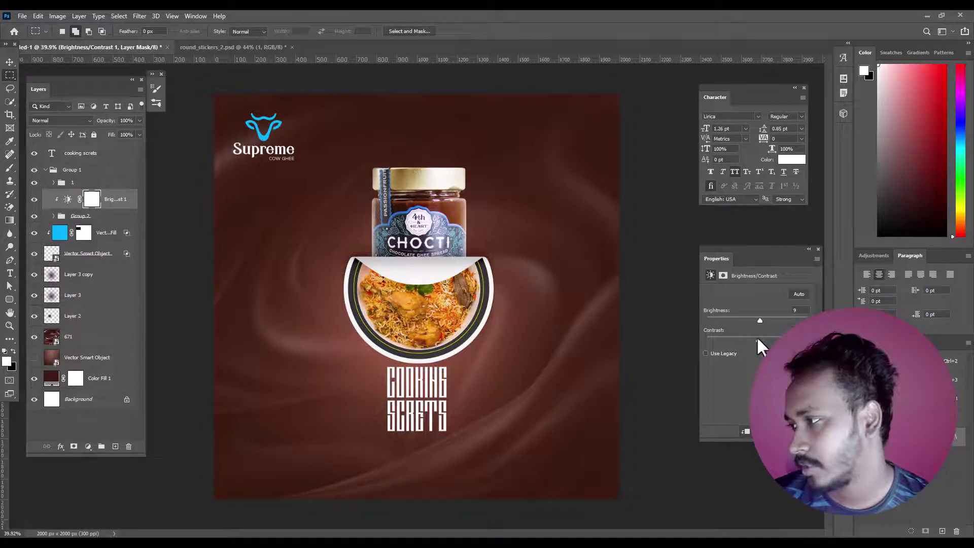
Toggle the Brightness/Contrast layer off and on to compare the jar.
scroll(421, 312, "down", 1)
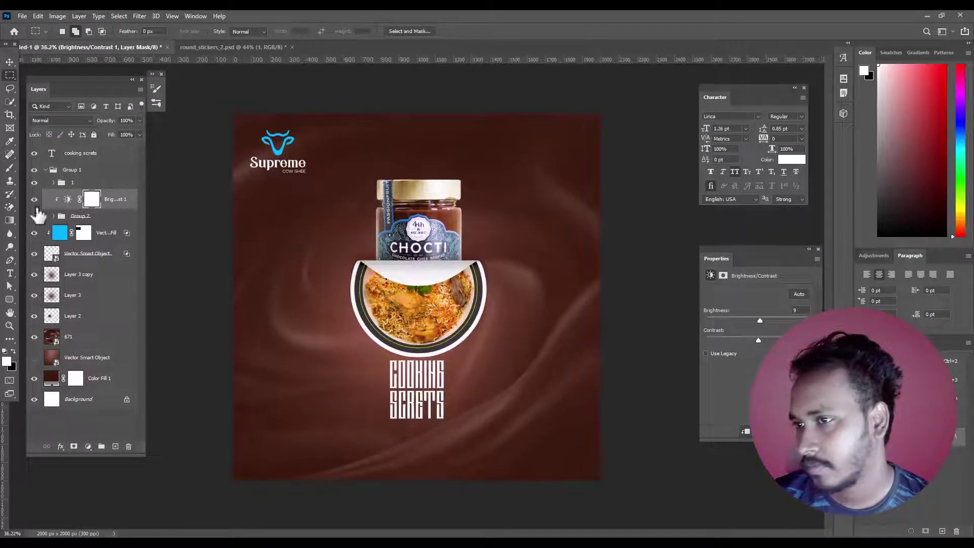
scroll(421, 304, "down", 1)
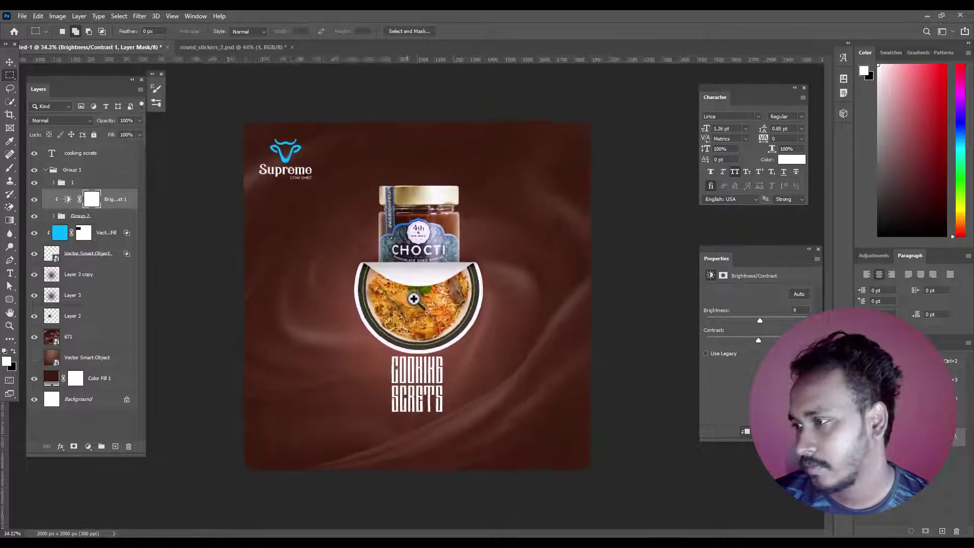
scroll(420, 311, "up", 1)
scroll(420, 311, "down", 1)
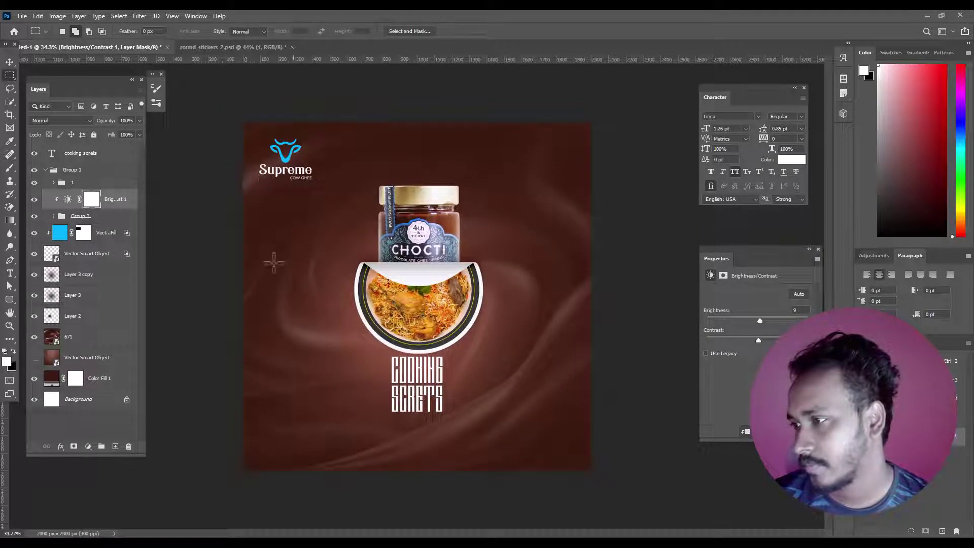
left_click(34, 200)
left_click(34, 200)
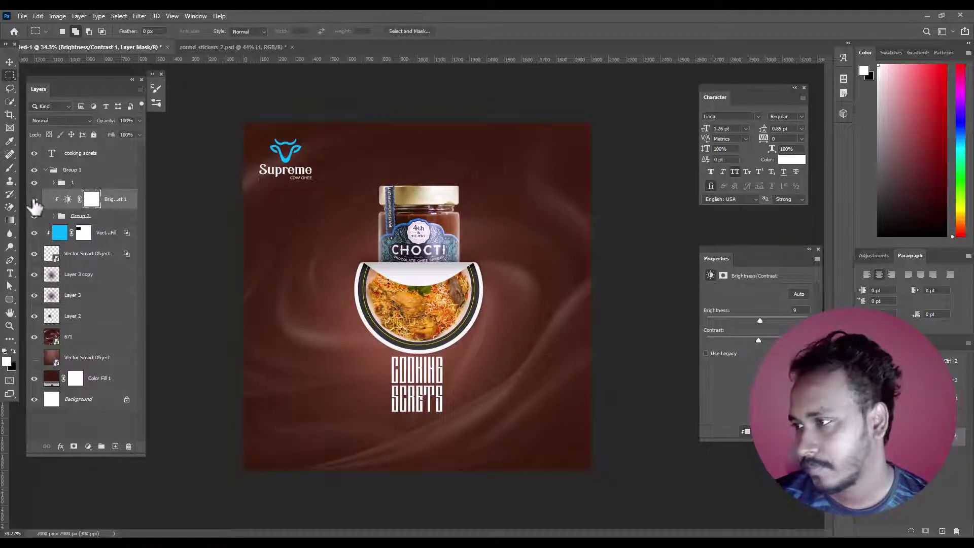
scroll(468, 342, "down", 1)
scroll(467, 342, "up", 1)
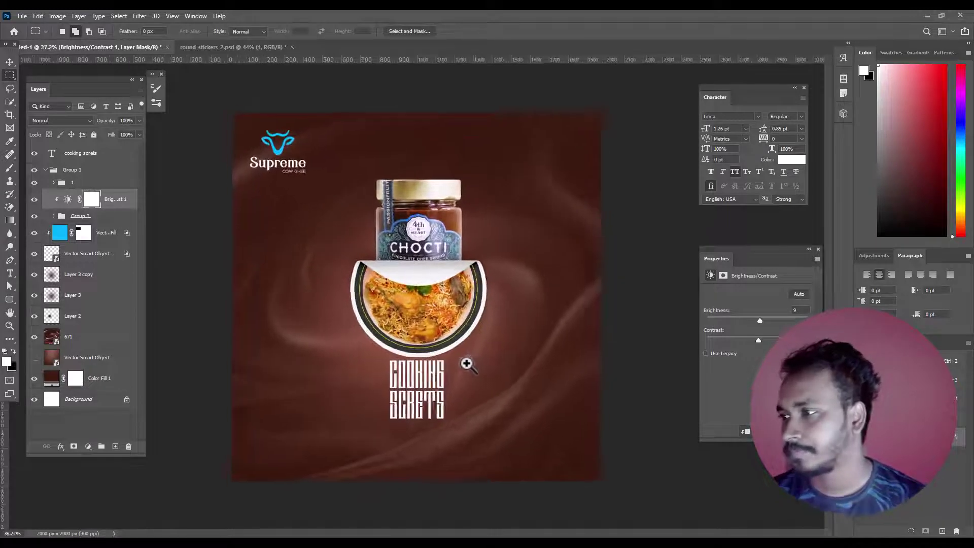
scroll(463, 391, "down", 1)
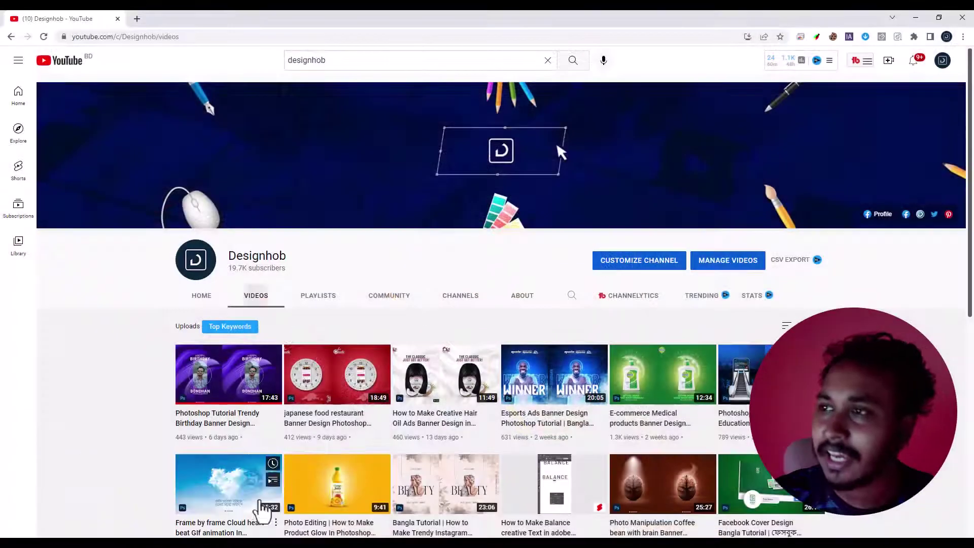
Switch to the Designhob YouTube channel's videos page in Chrome.
left_click(264, 510)
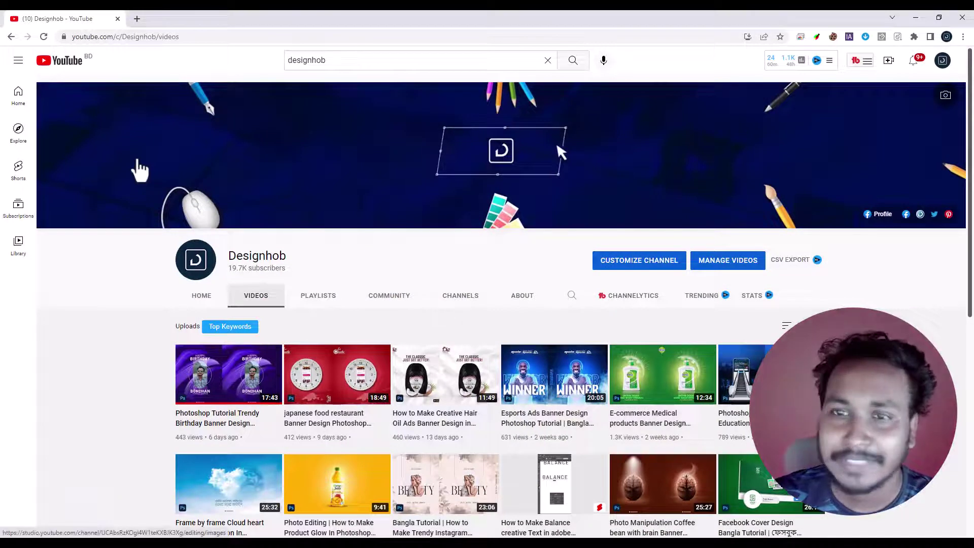